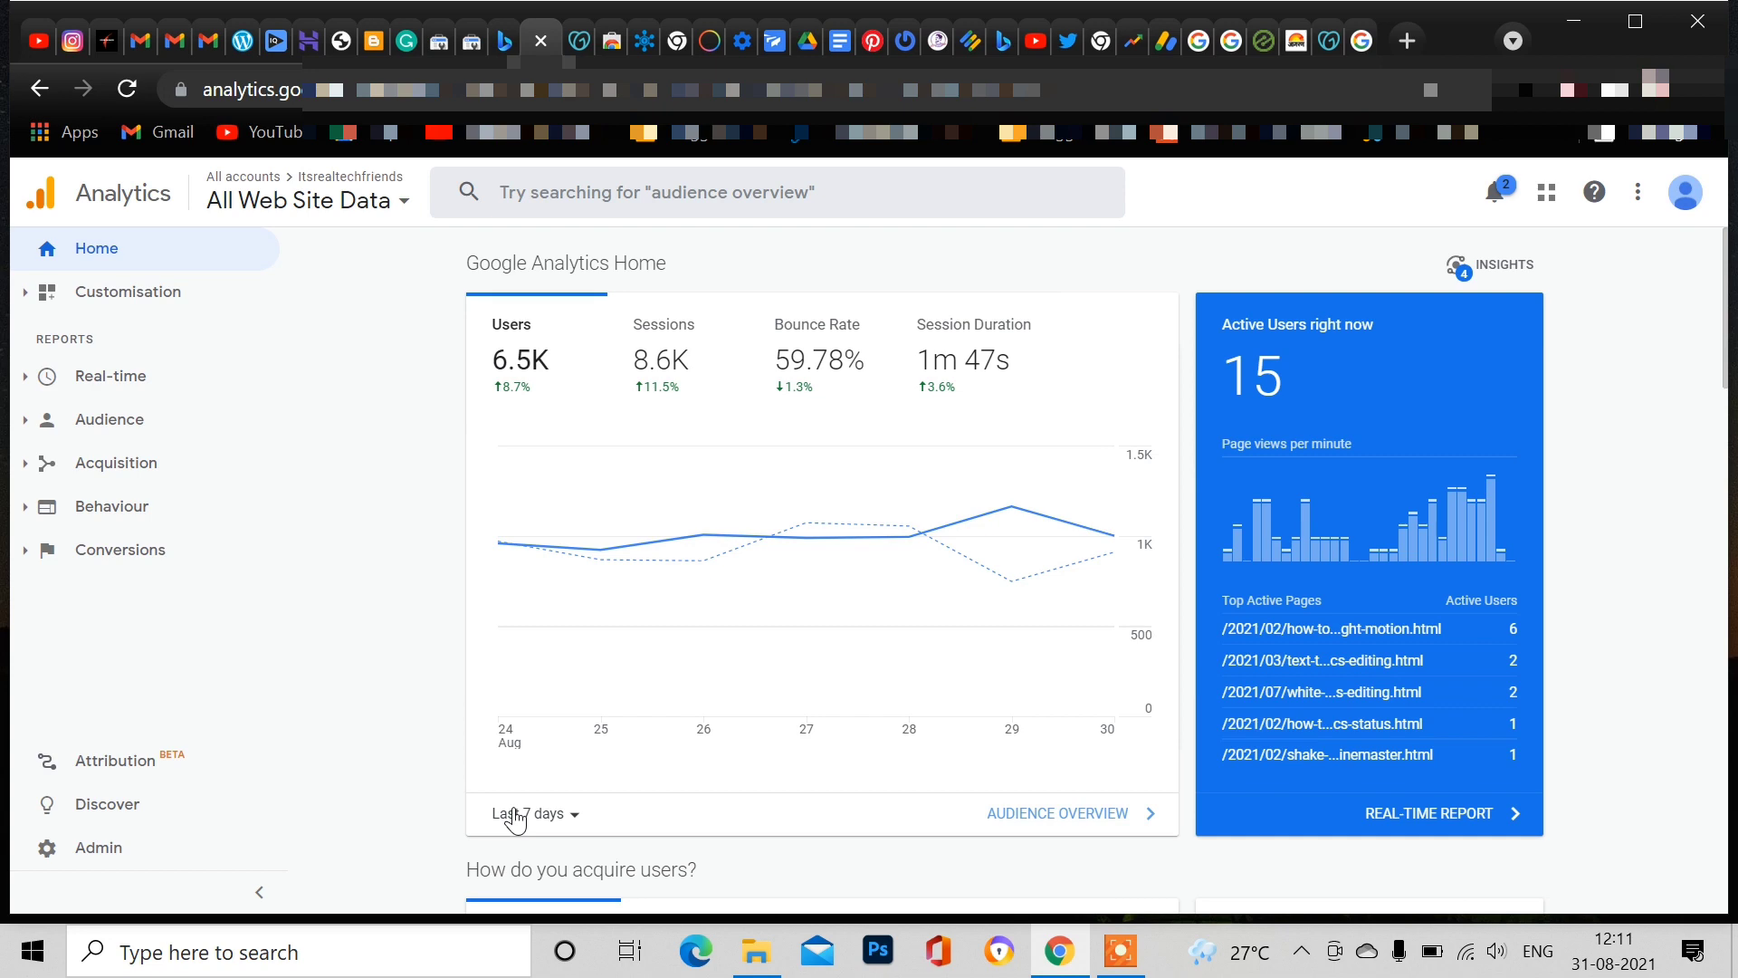
Step: Open the Google Analytics website from the existing "google analytics" search results
key(ctrl+9)
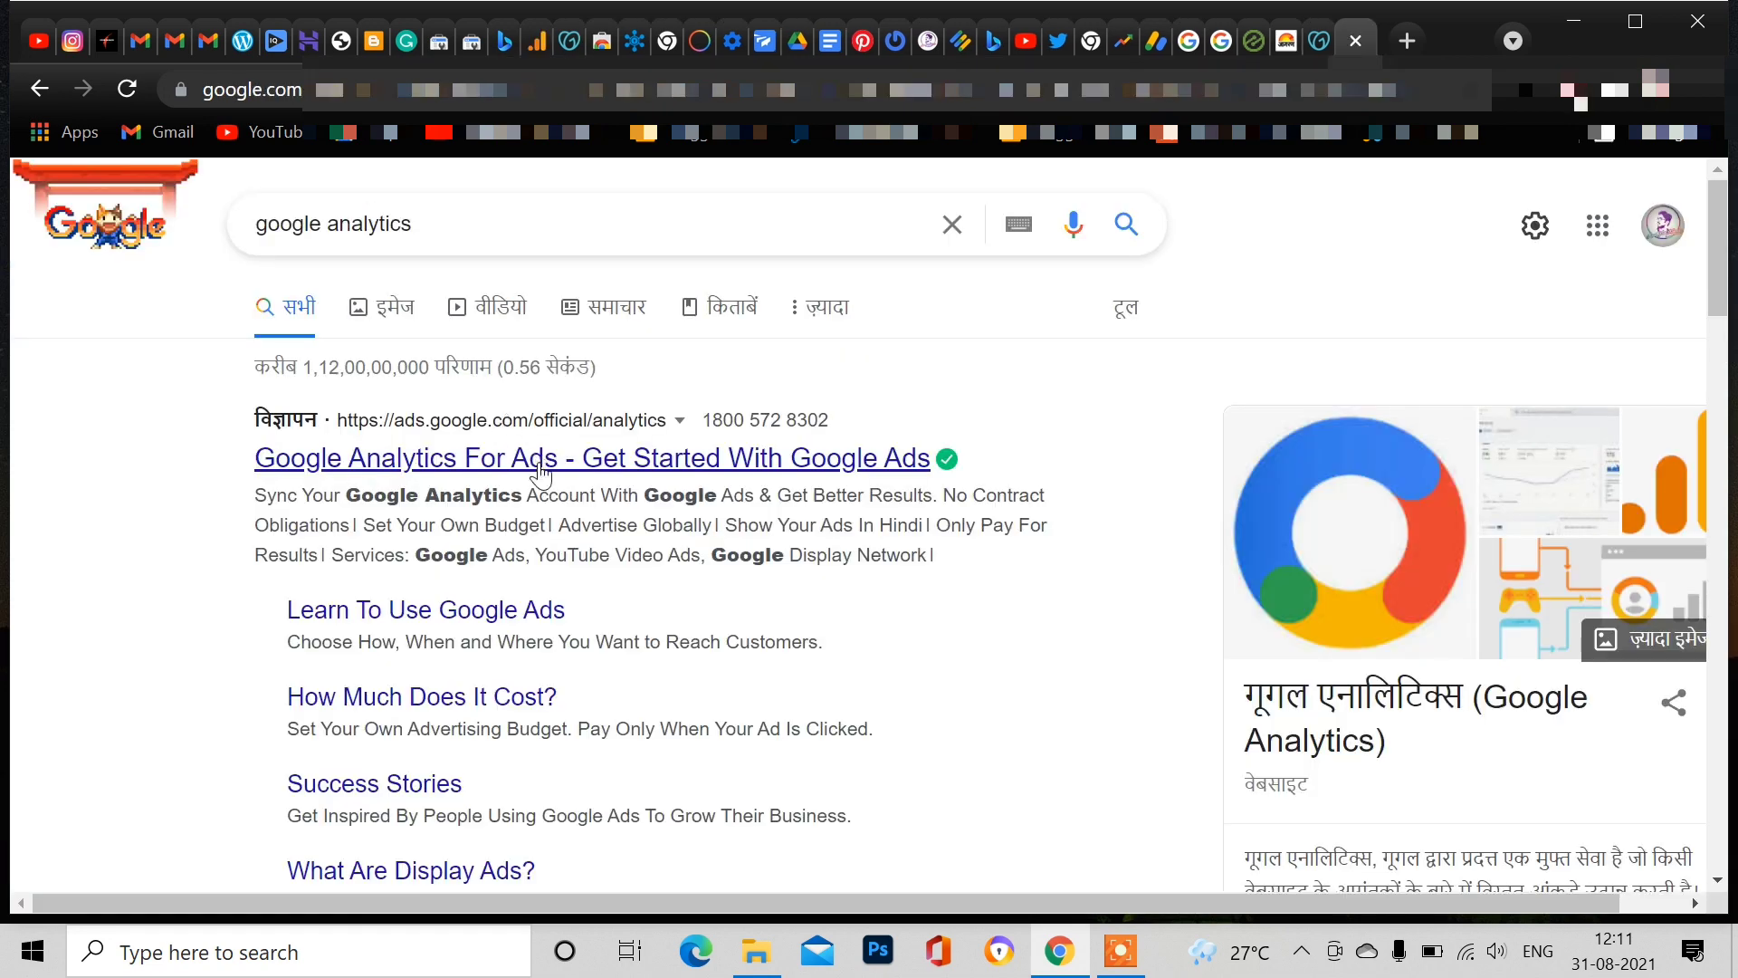
scroll(539, 459, down, 5)
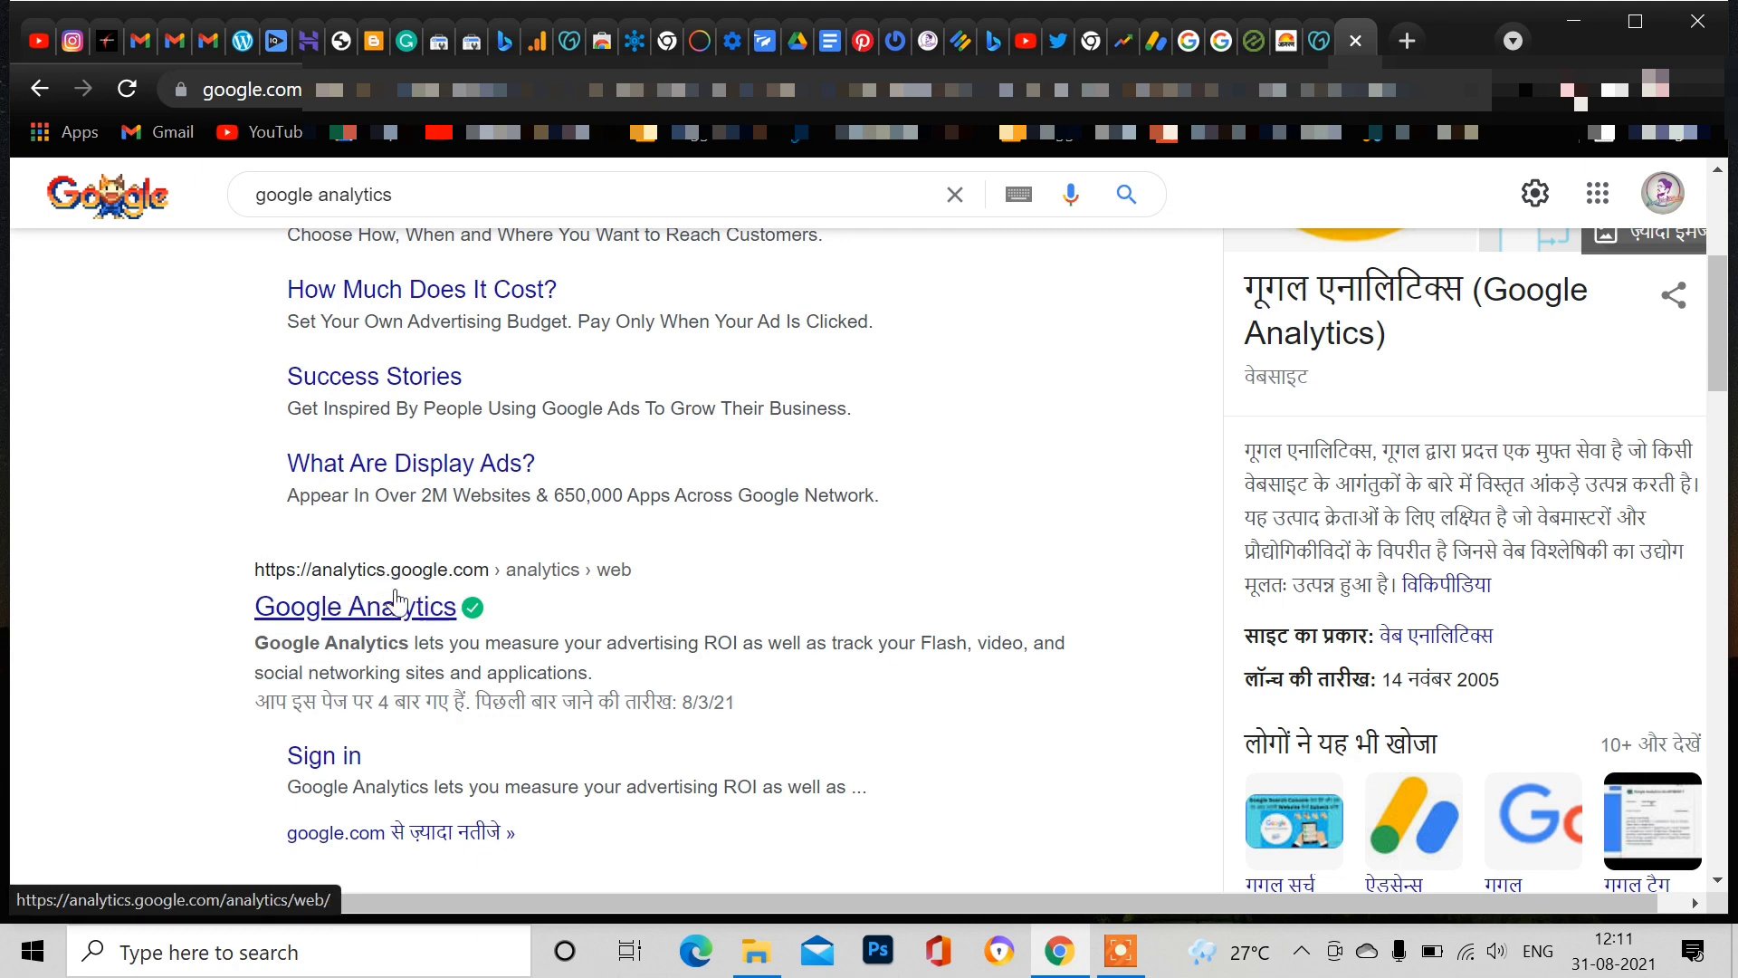
scroll(362, 630, down, 2)
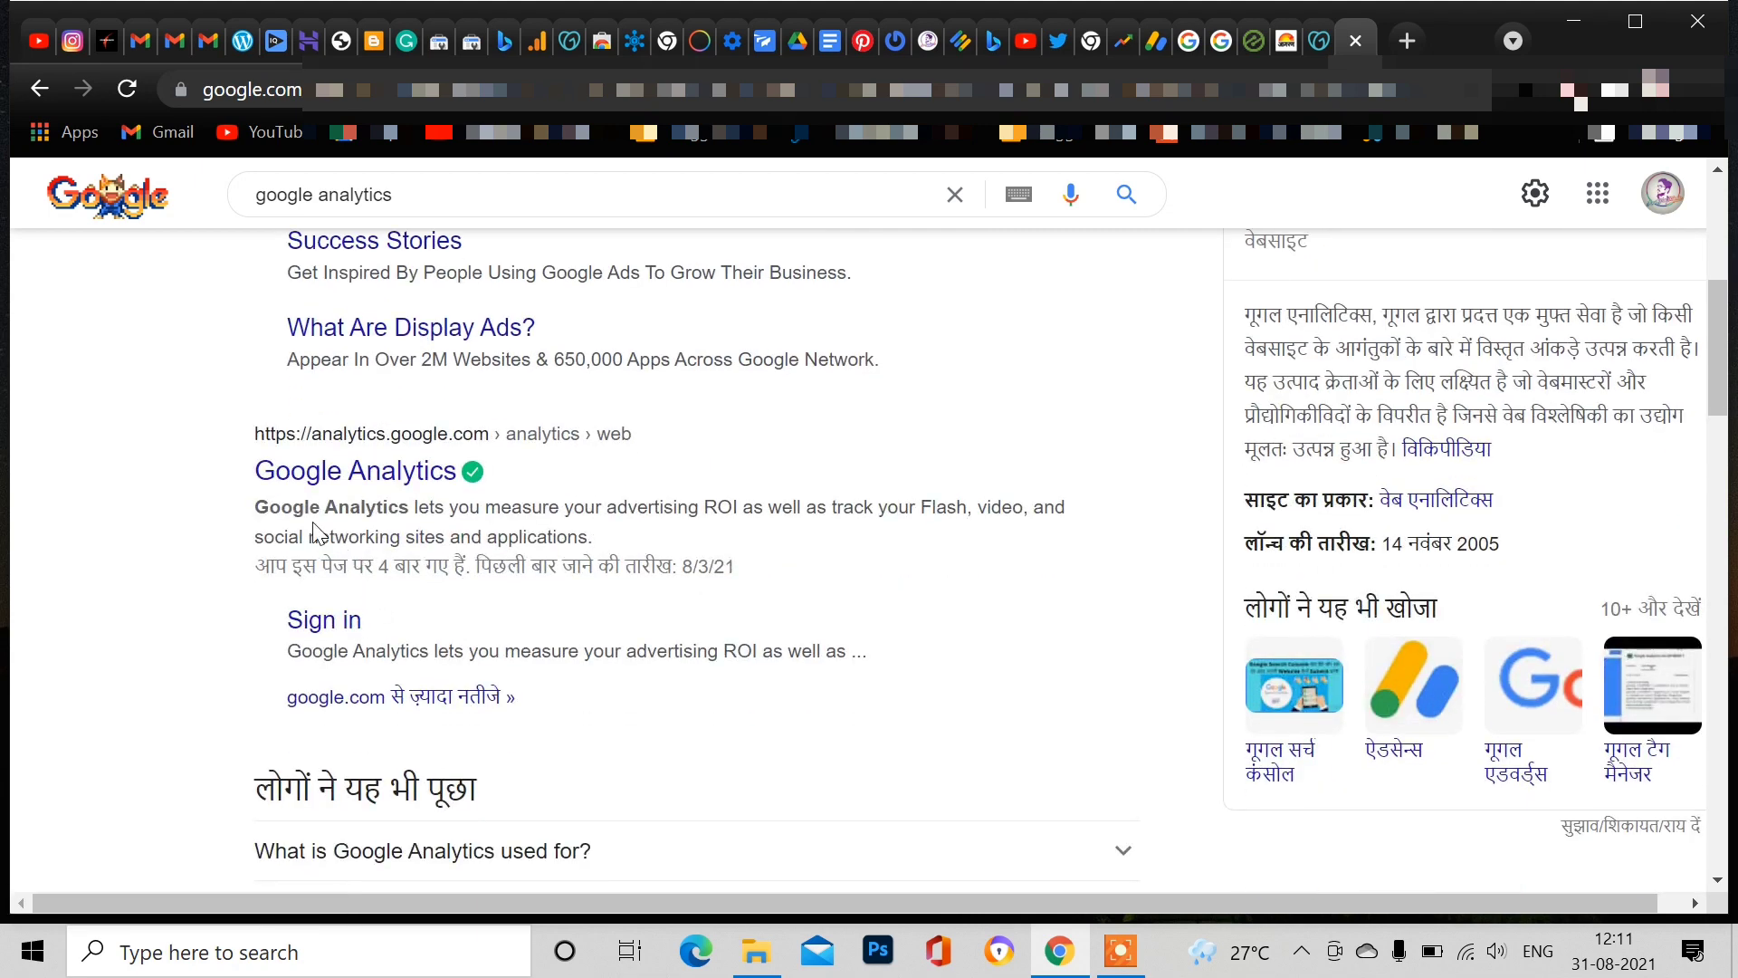
click(306, 474)
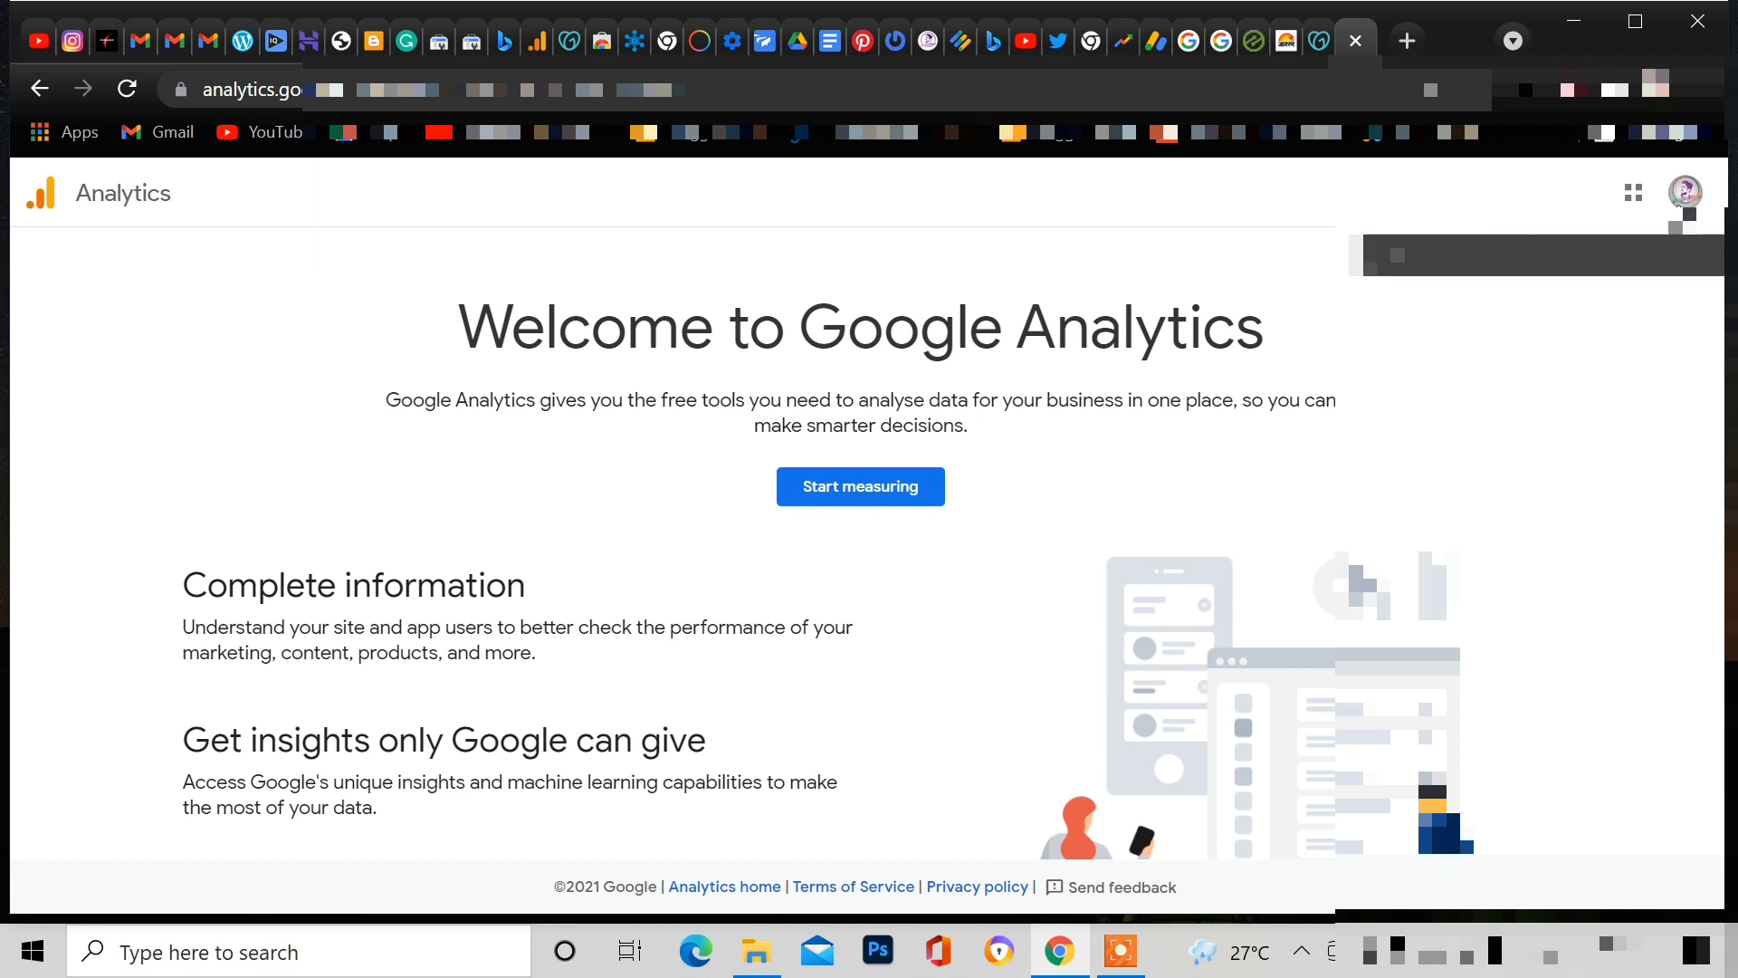
Step: Switch to a different Google account and start measuring with a new Analytics account
click(1684, 192)
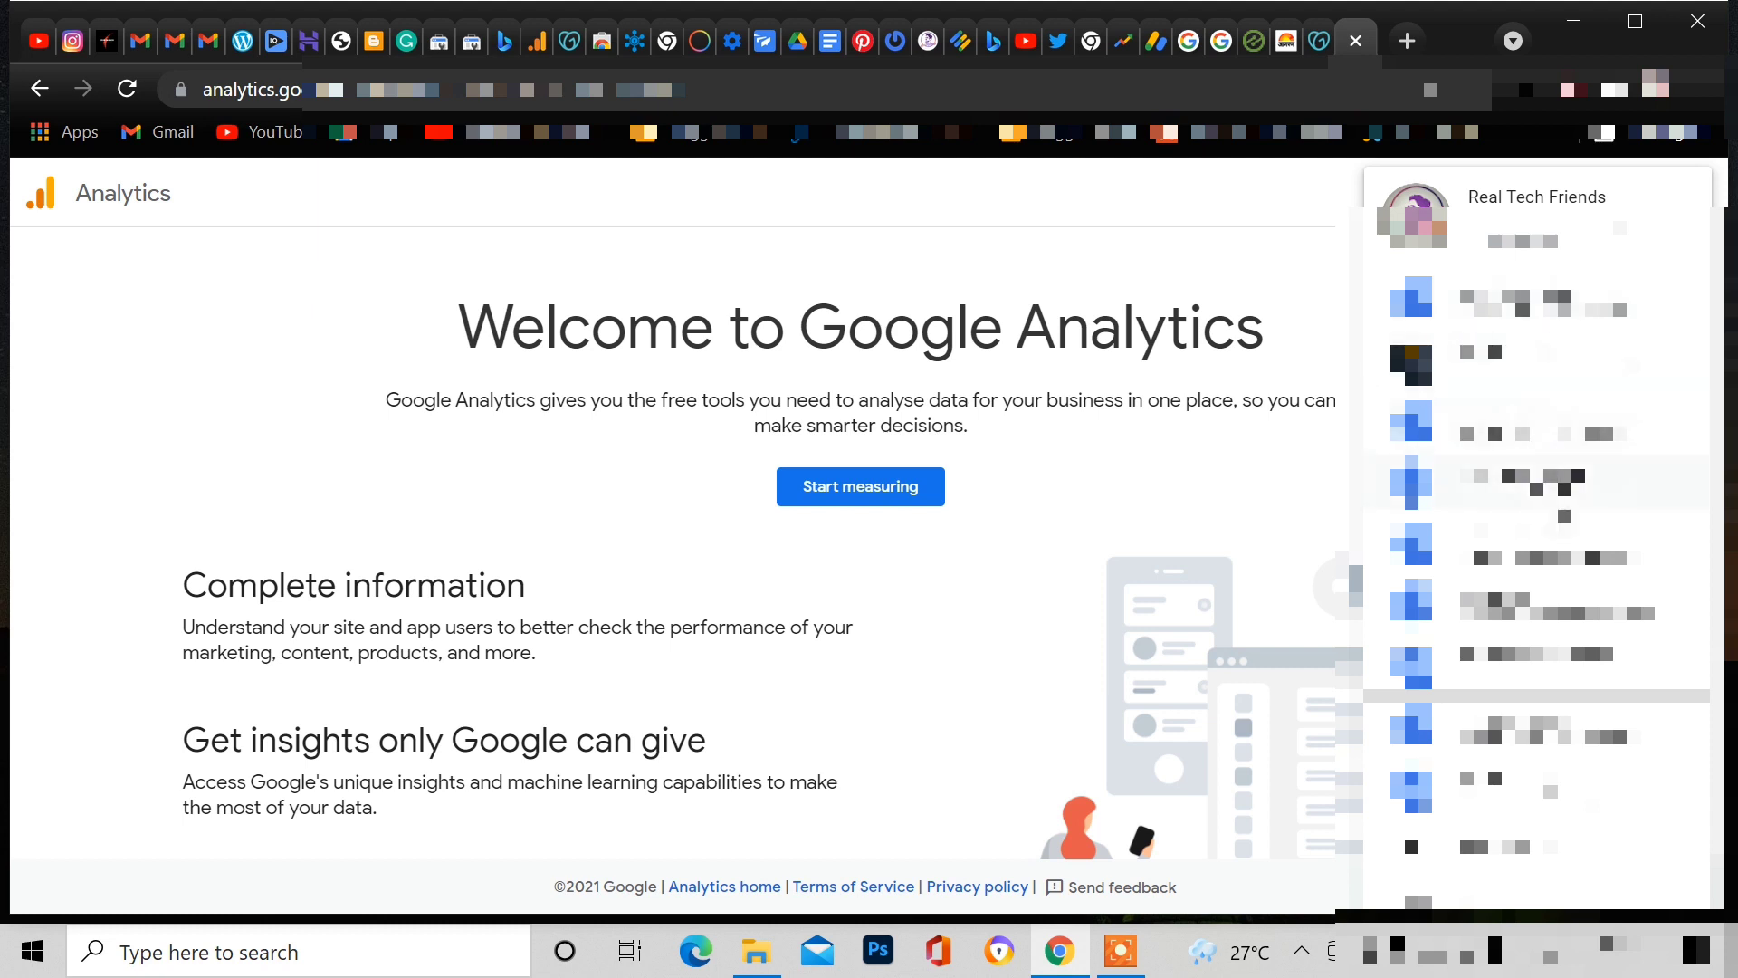
click(1539, 786)
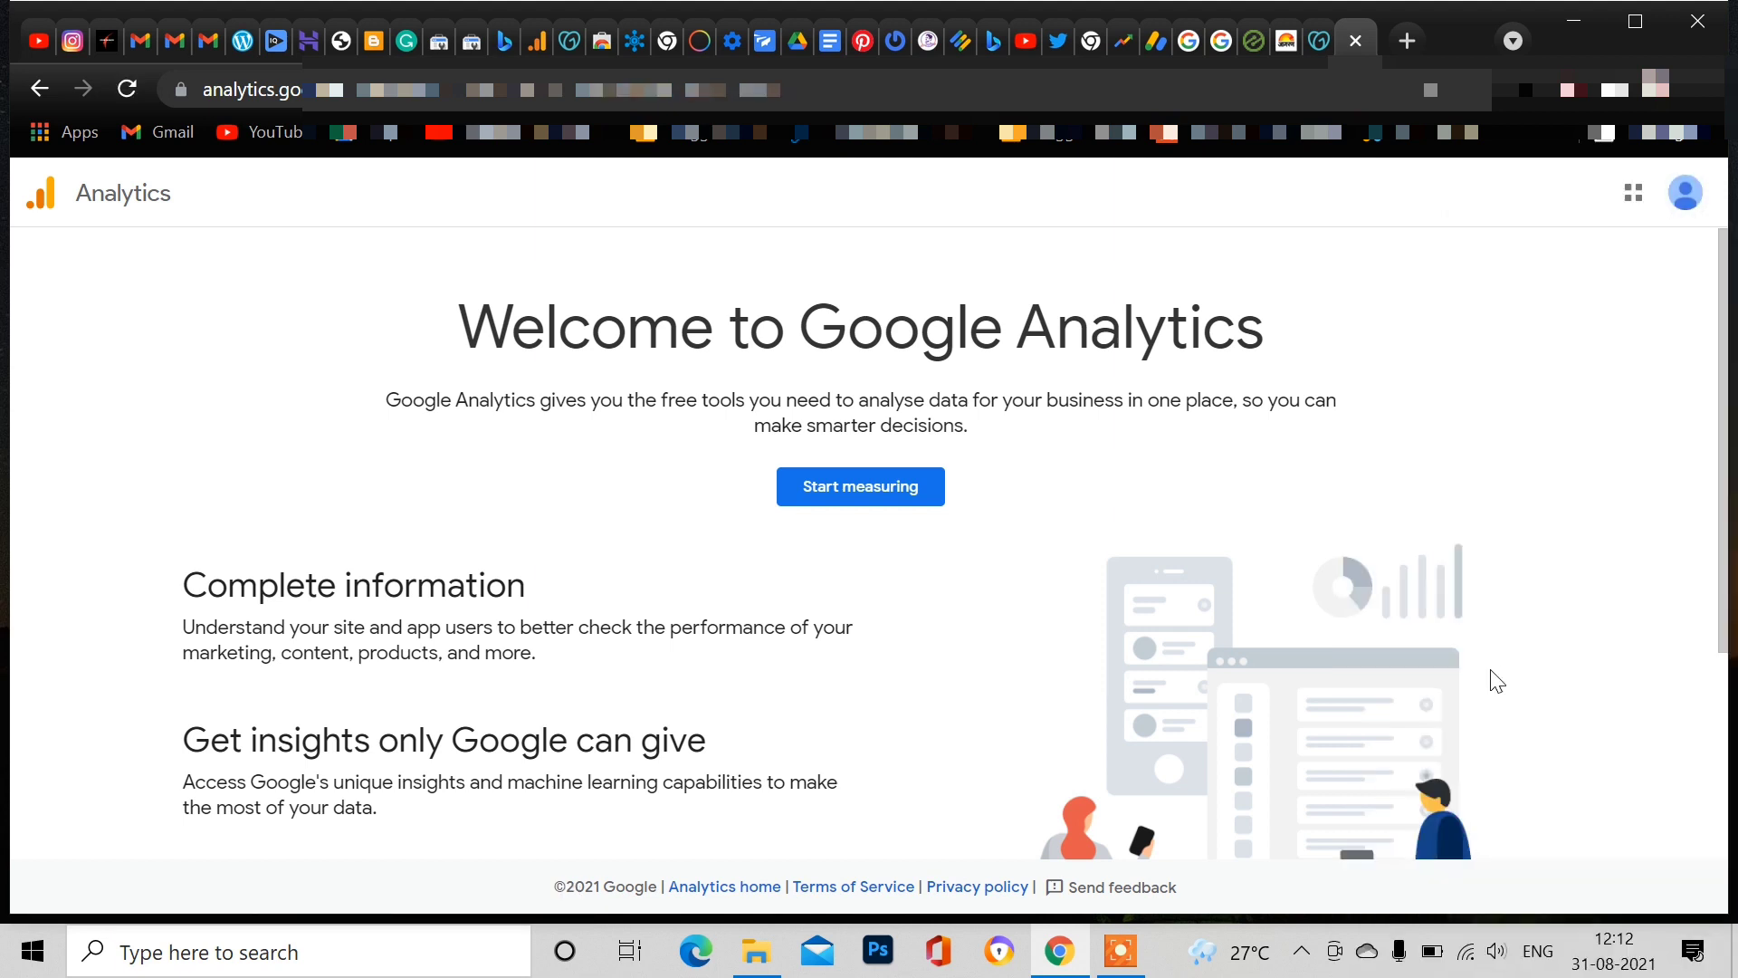
click(846, 493)
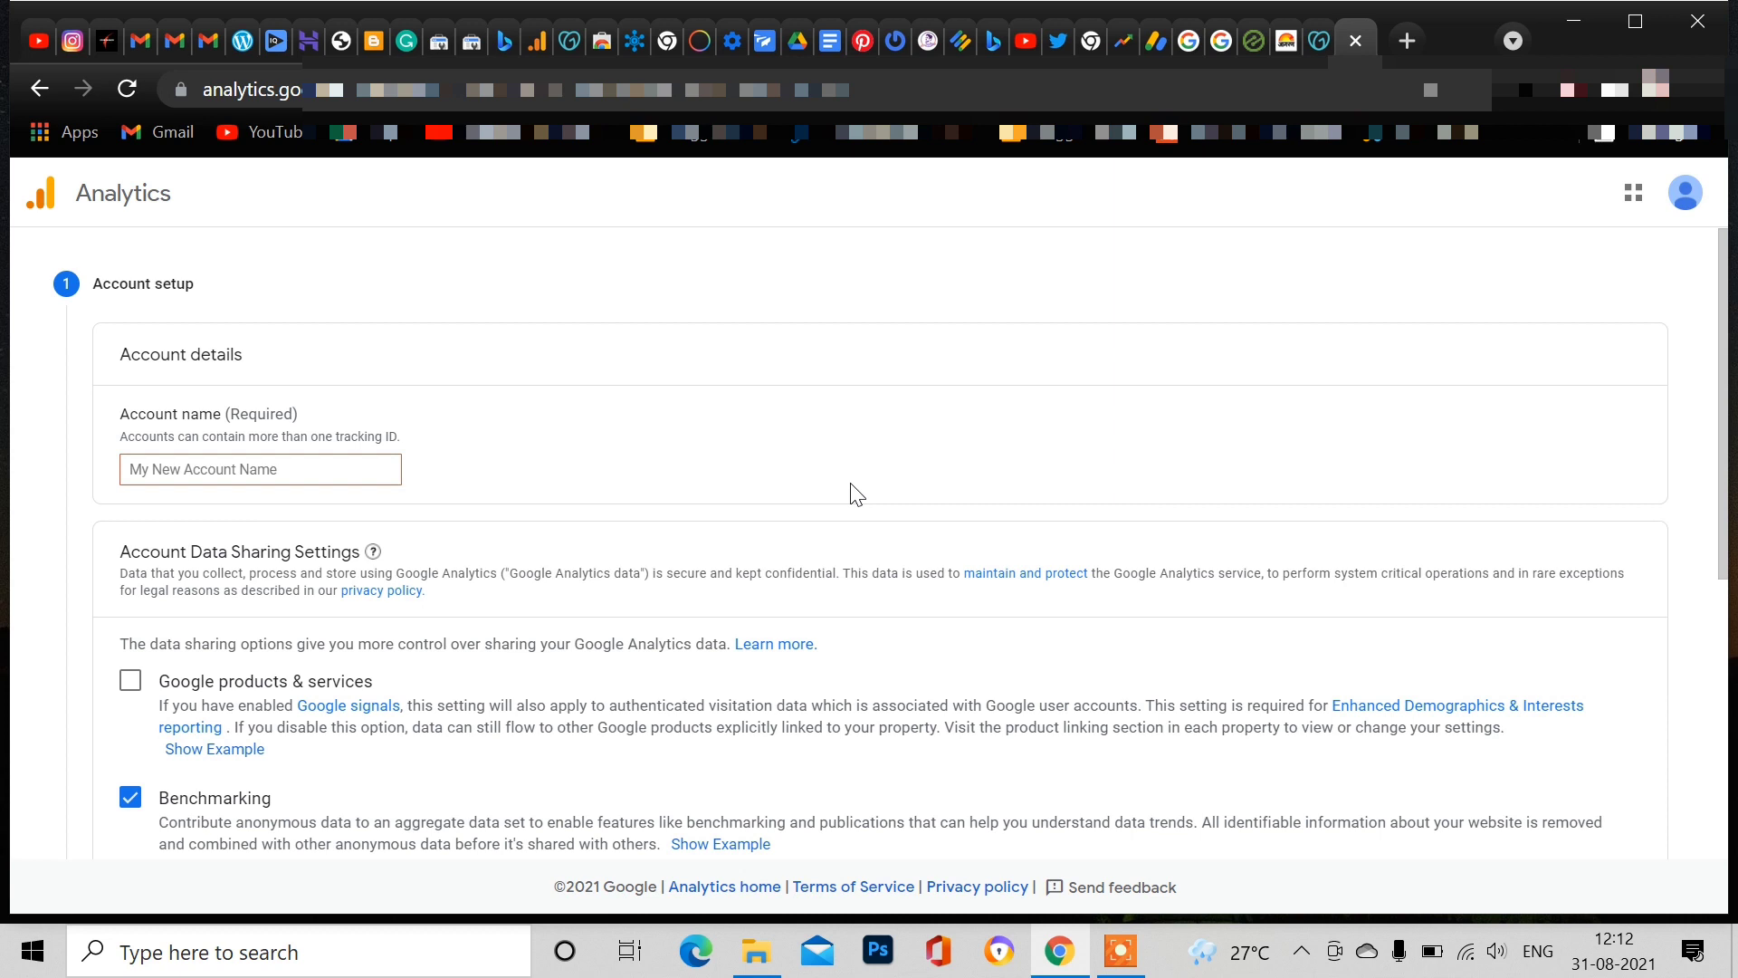
Step: Fill in the account name, keep the default data sharing settings, and continue to property setup
click(248, 464)
scroll(181, 457, down, 3)
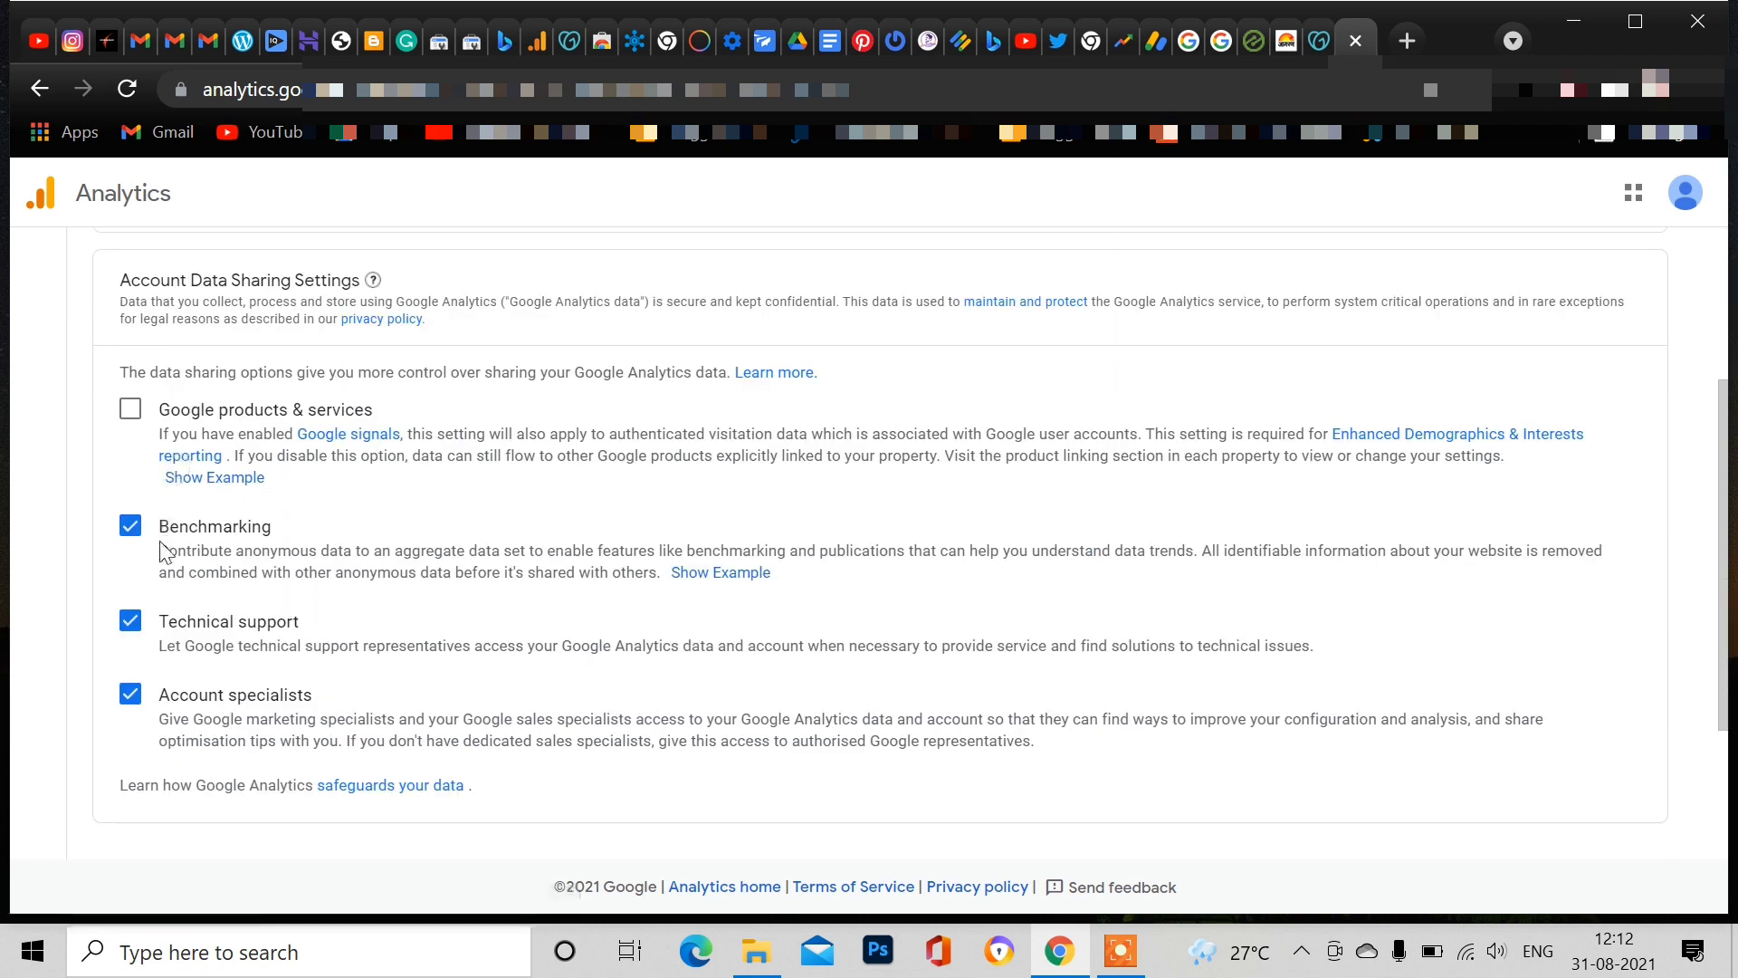
scroll(237, 705, down, 1)
scroll(238, 706, down, 2)
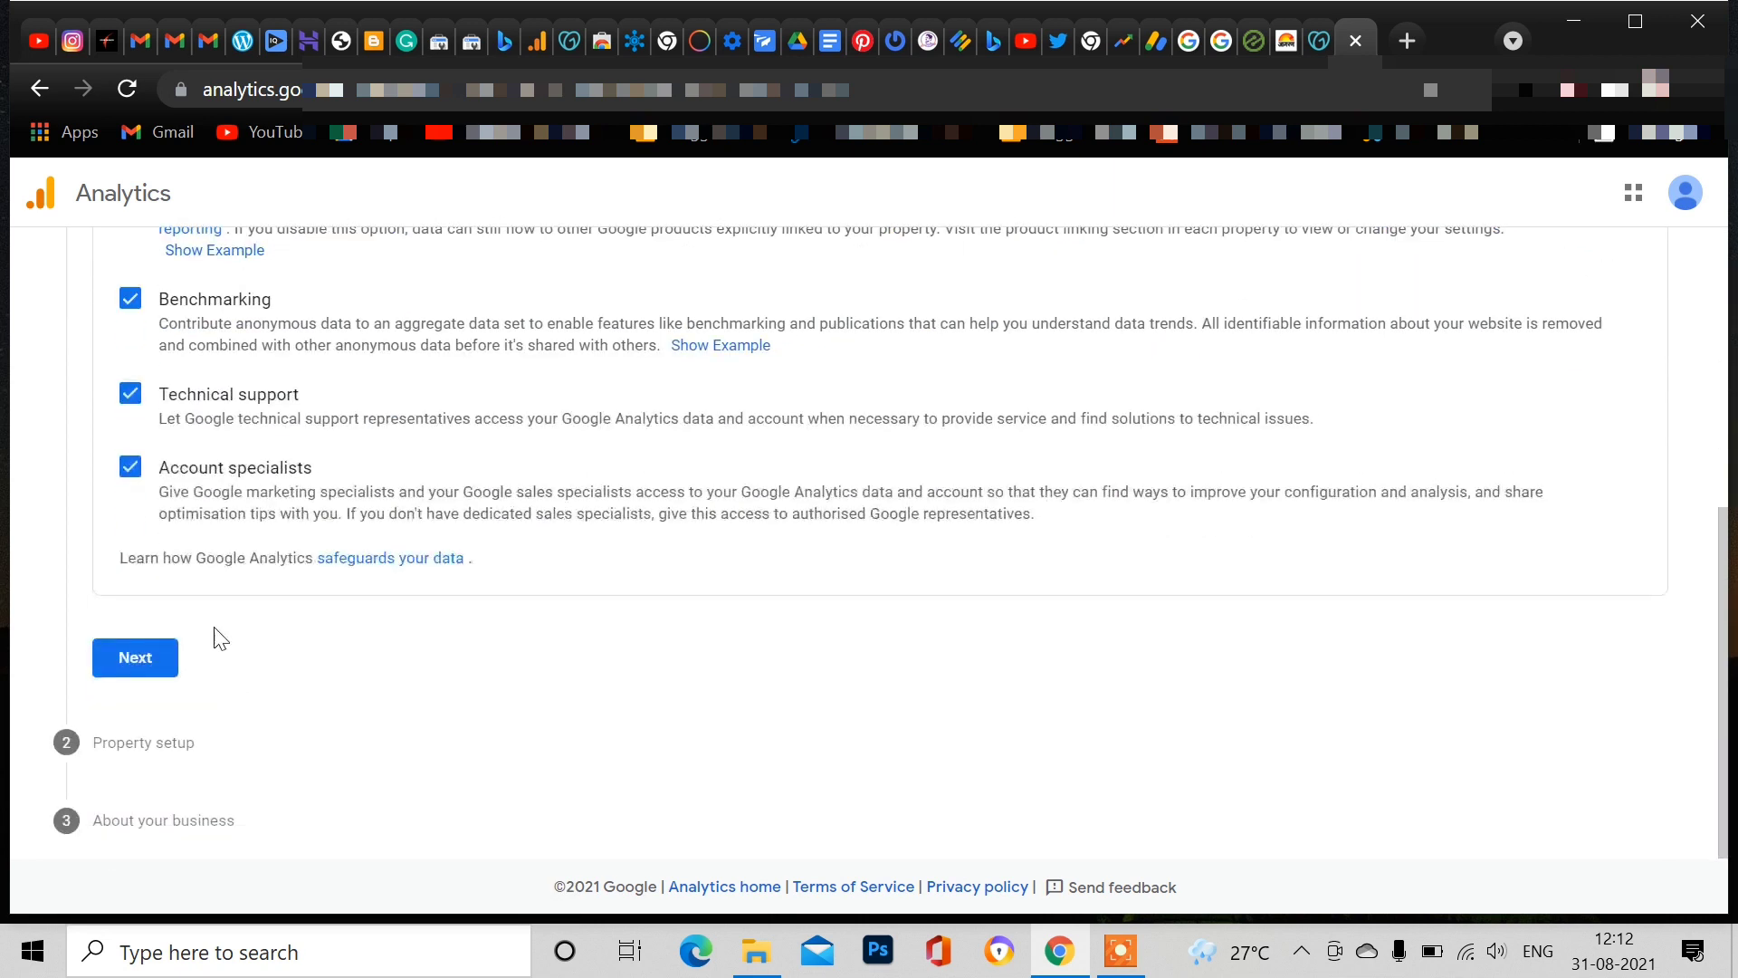
click(157, 655)
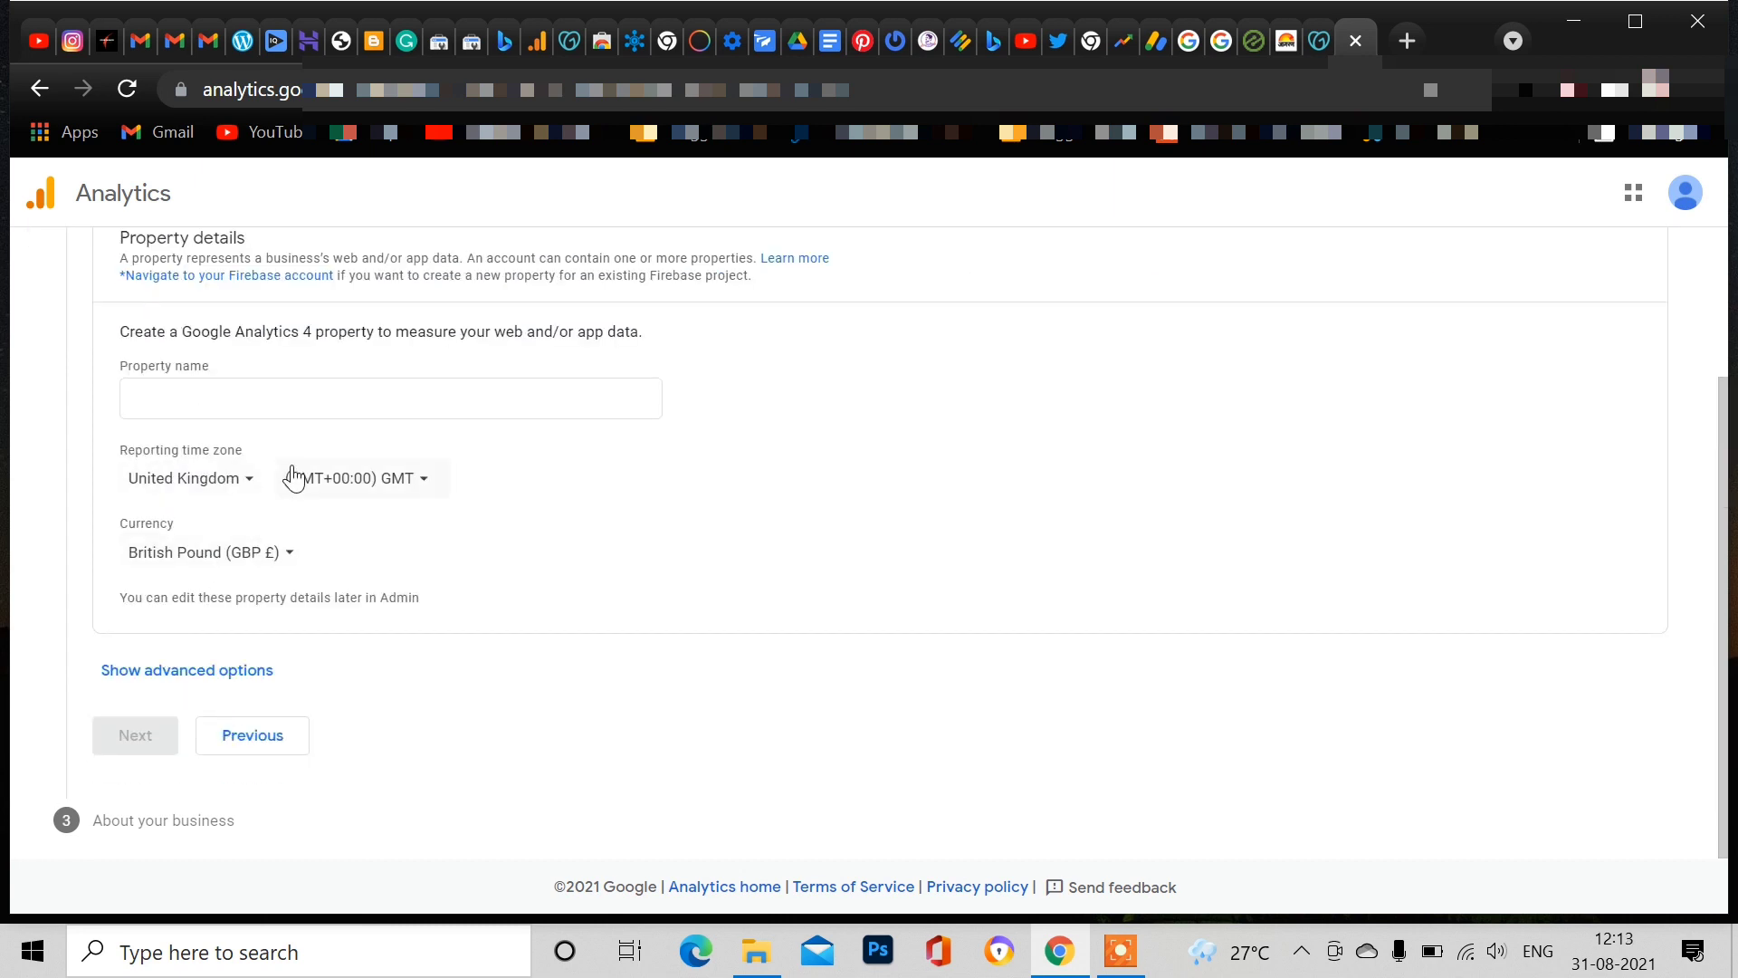
Step: Name the new Google Analytics 4 property Rajveer Tutorial
scroll(295, 442, up, 2)
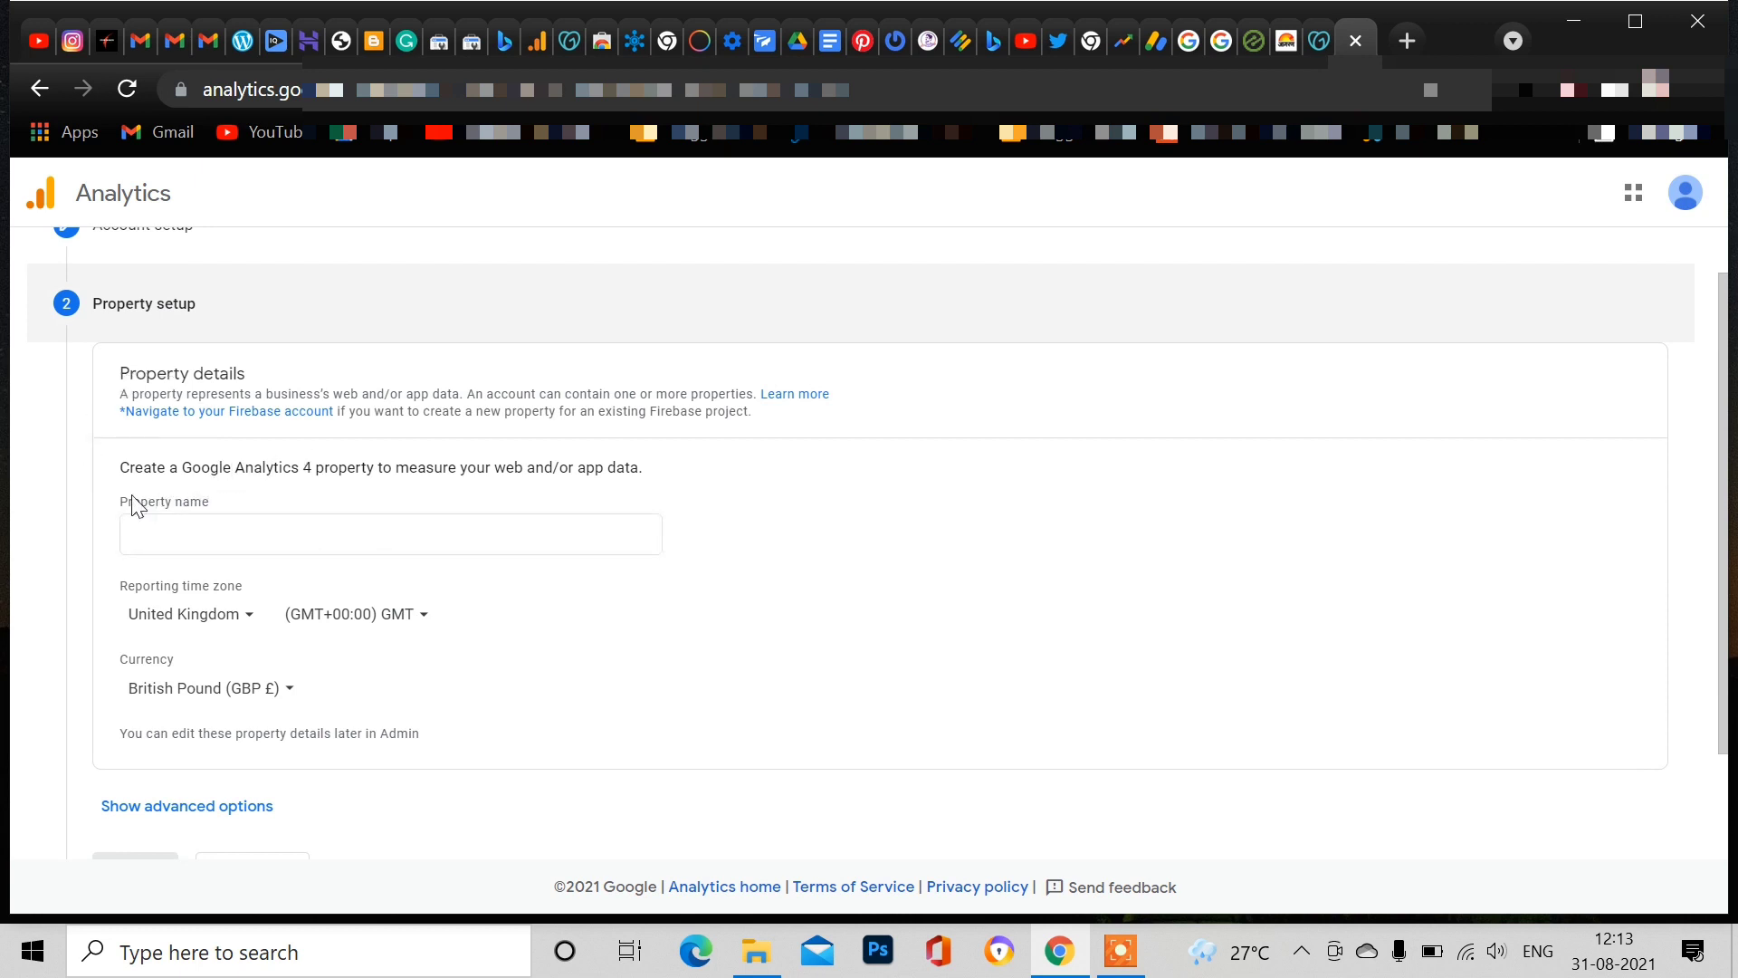
click(223, 533)
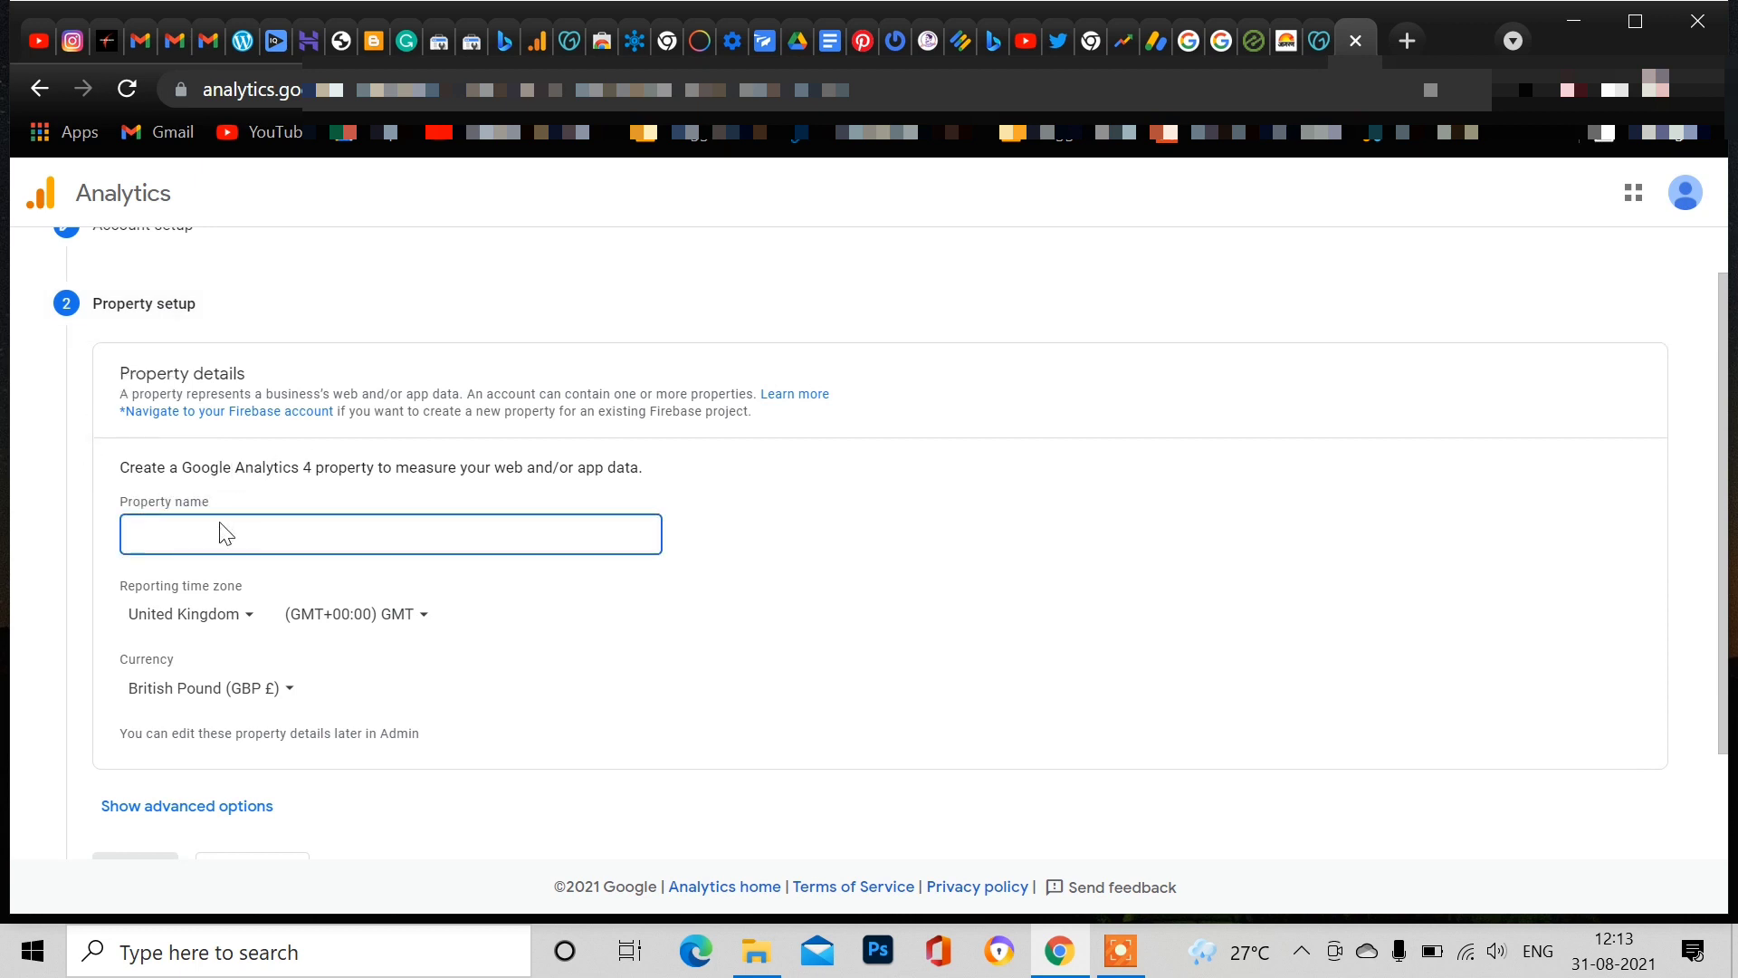
text(Rajveer Tutorial)
Step: Set the property's reporting time zone to India and its currency to Indian Rupee (INR ₹)
click(217, 619)
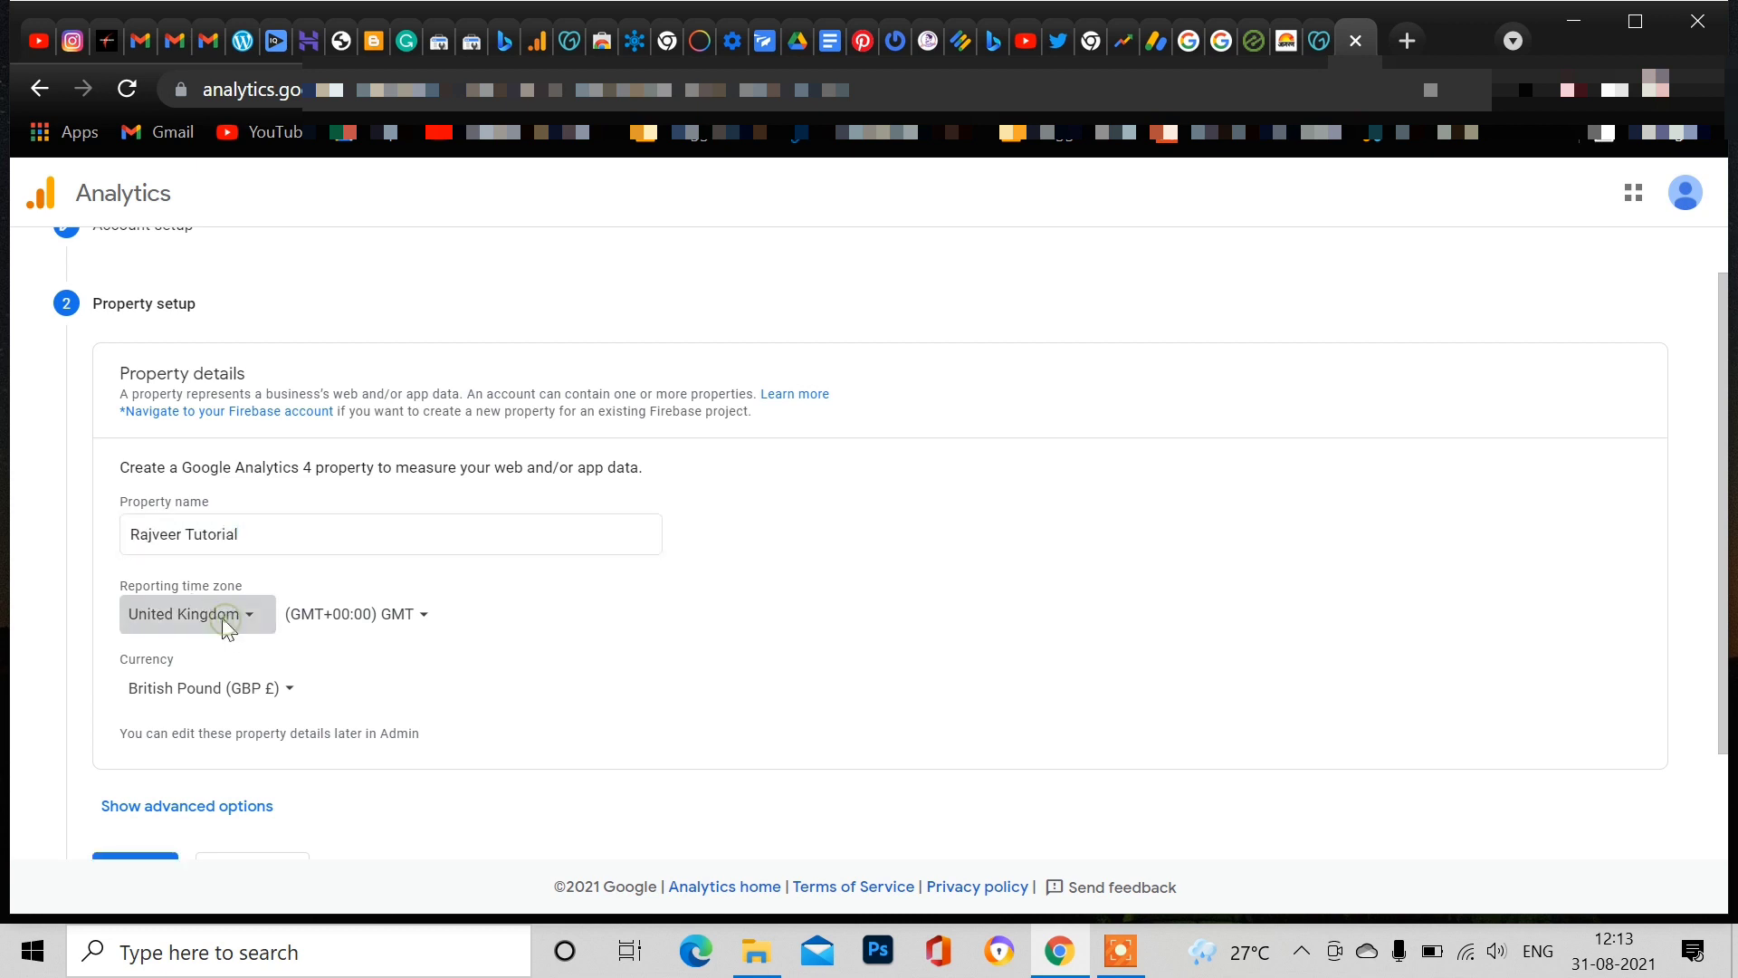
scroll(249, 490, down, 20)
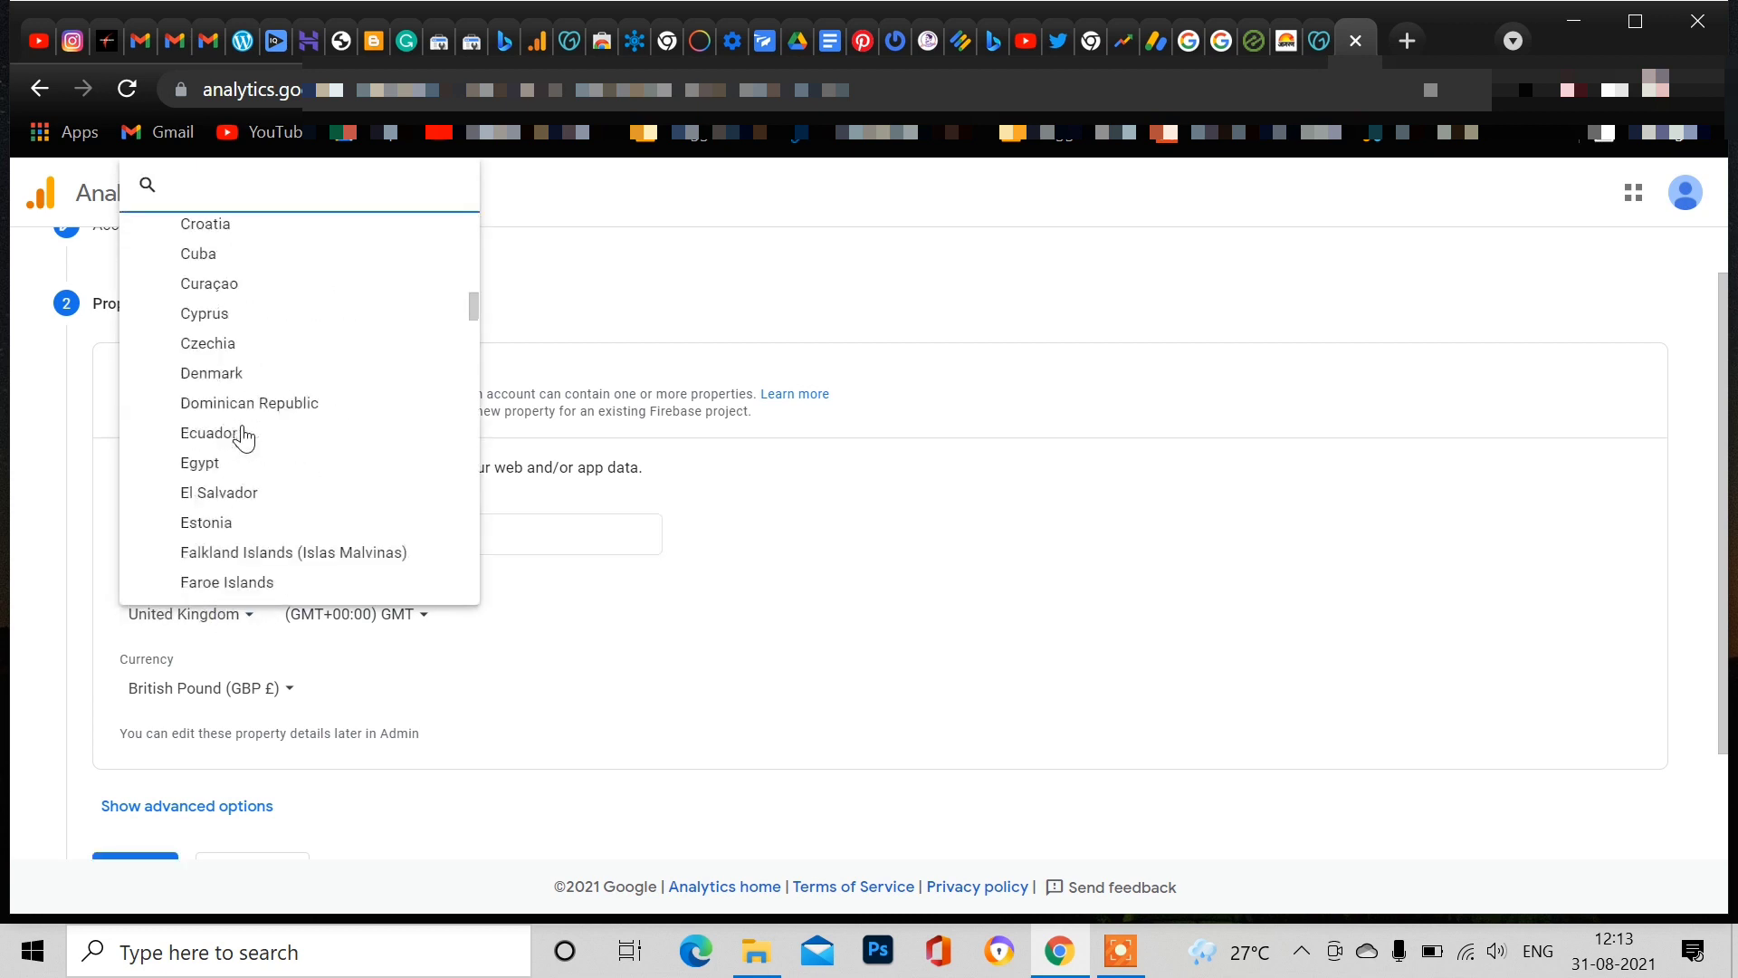
scroll(243, 439, down, 3)
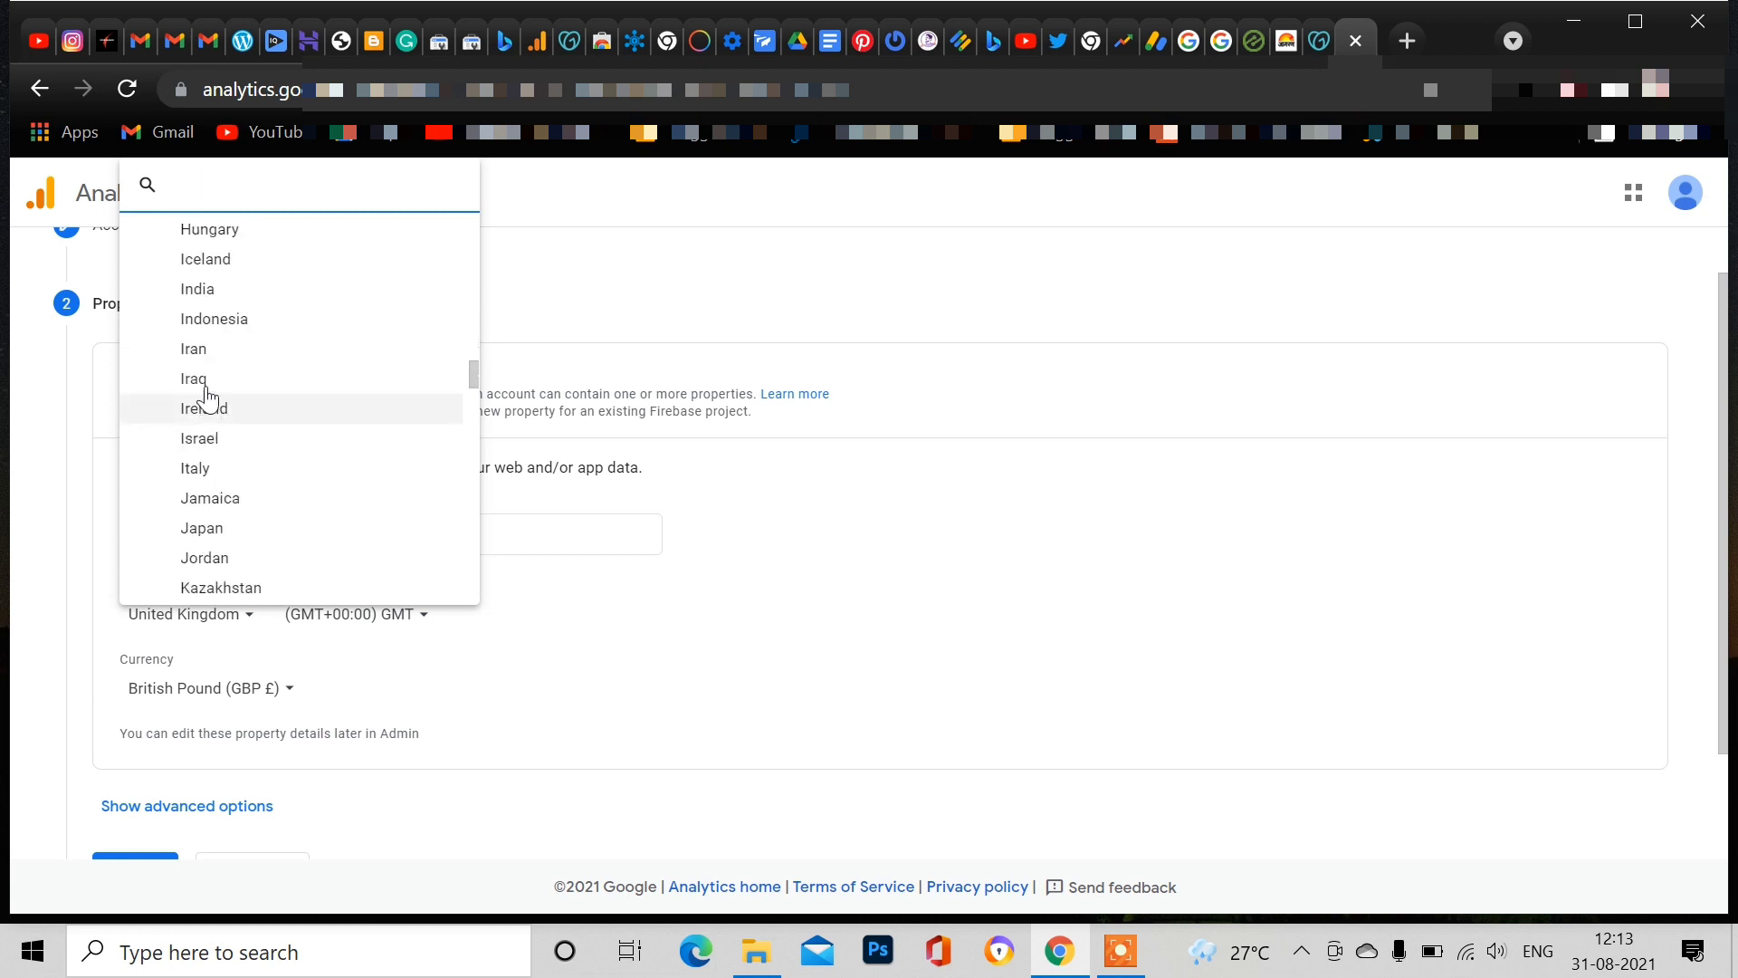
click(196, 298)
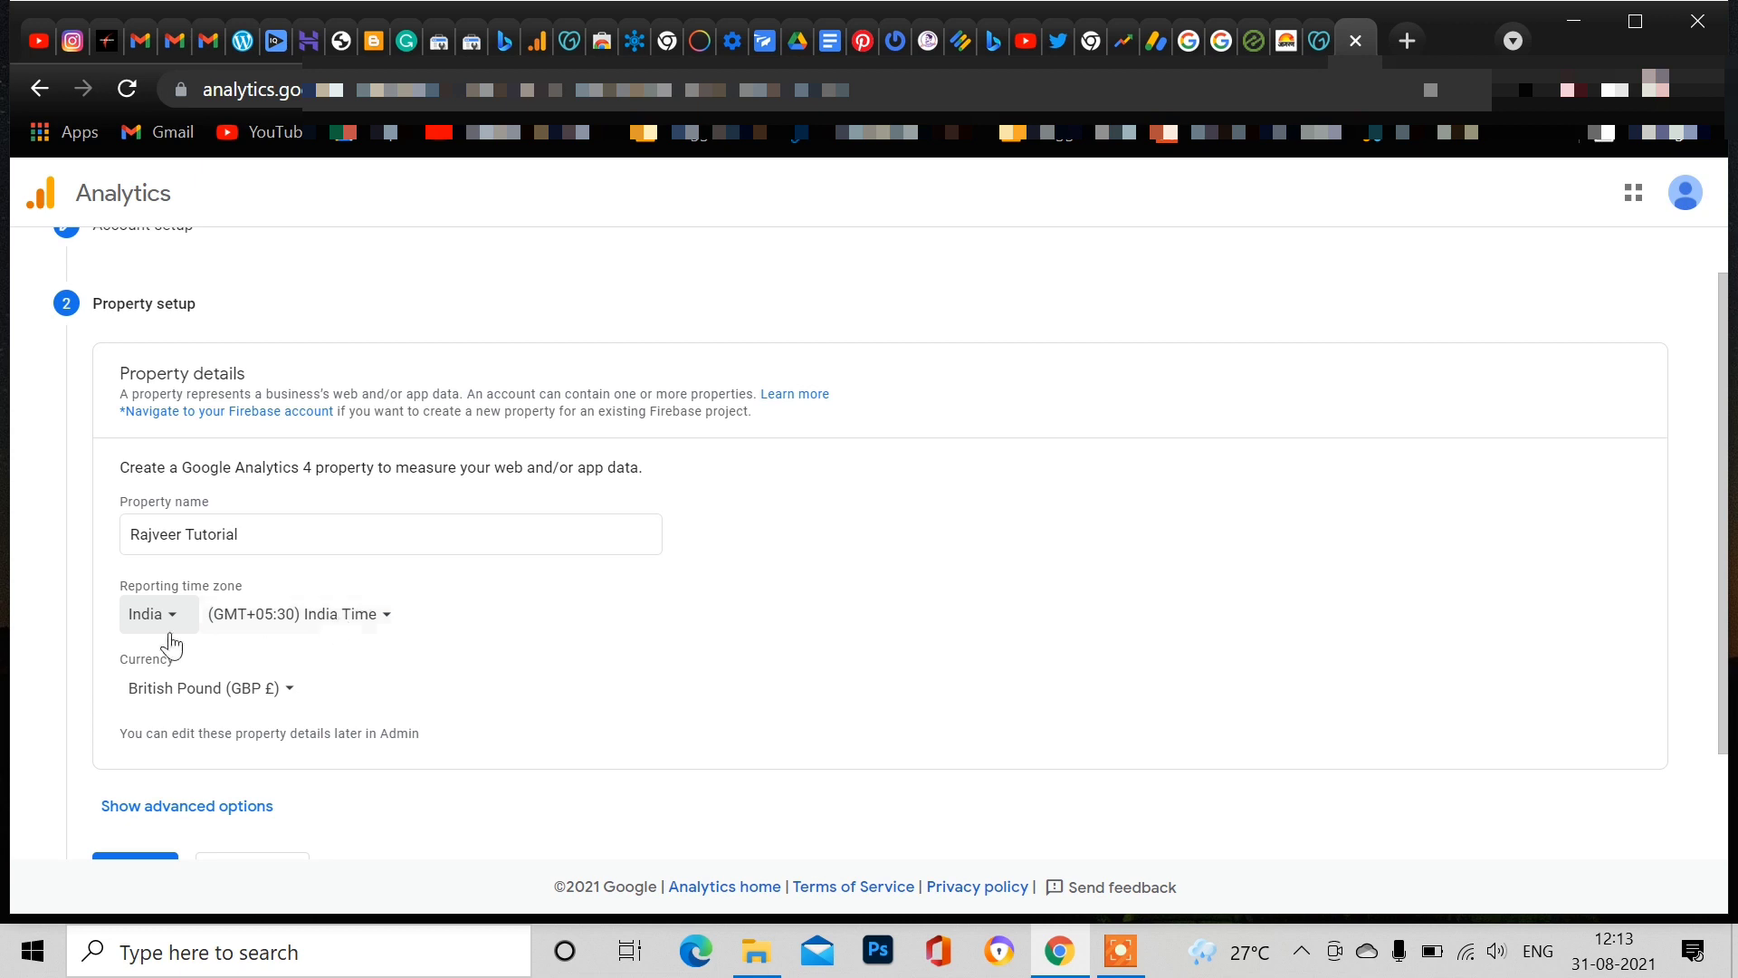
click(288, 688)
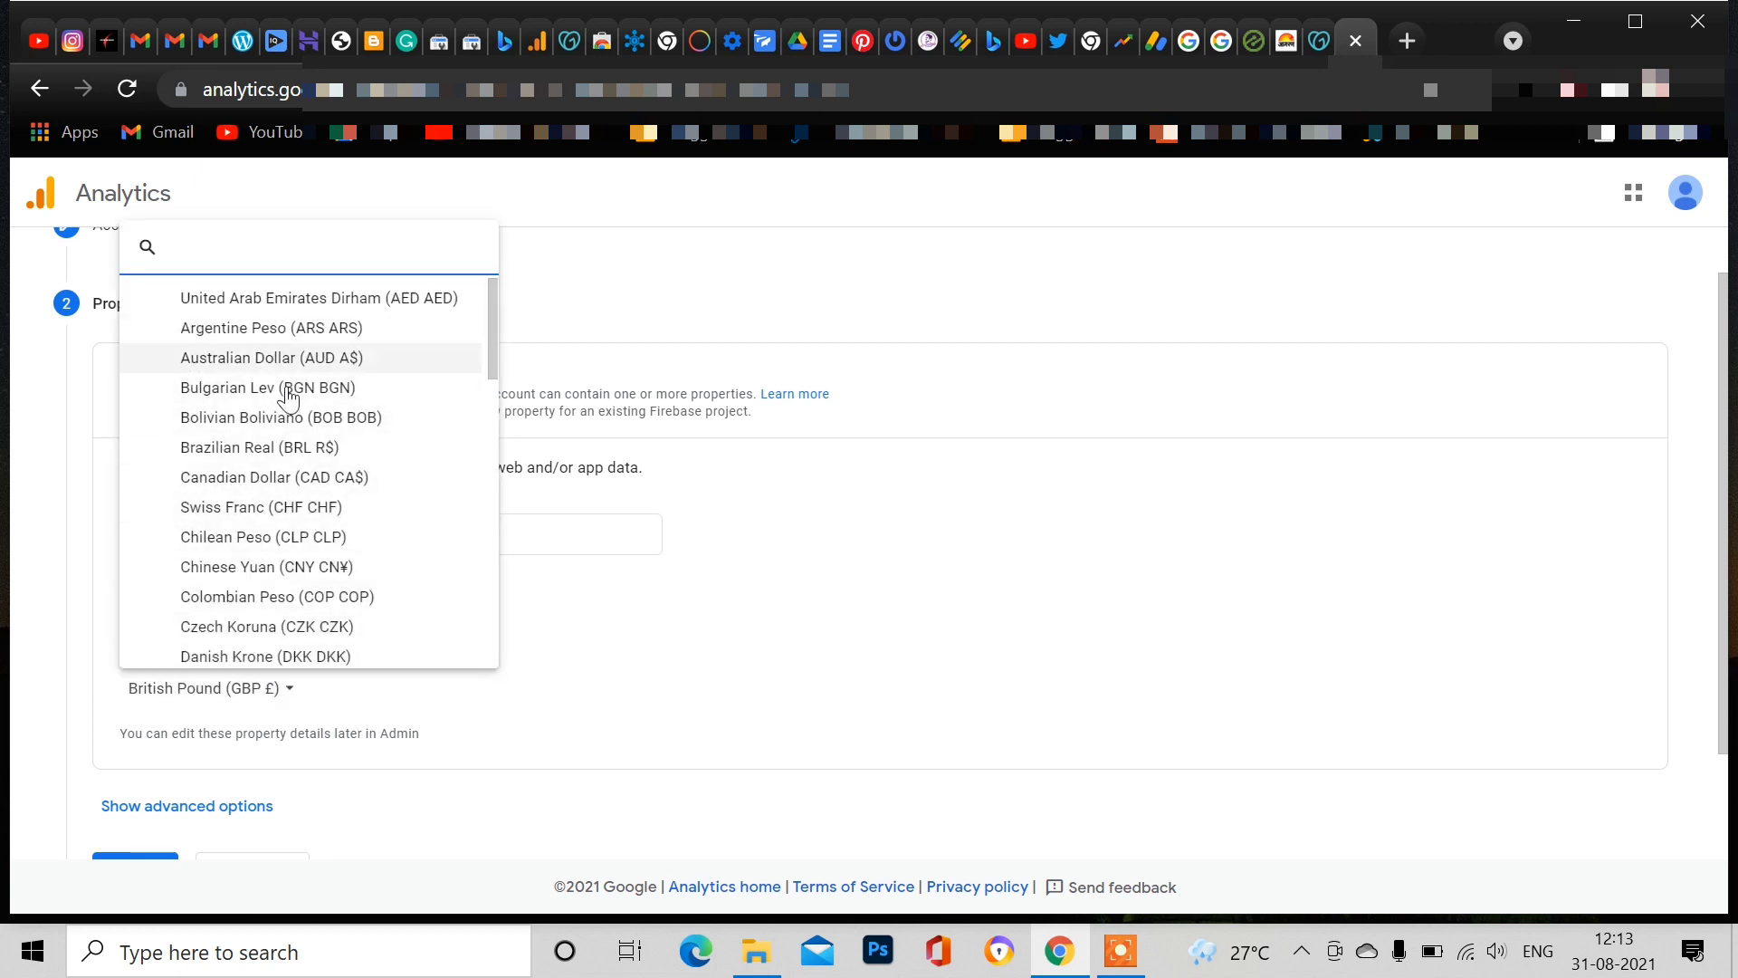
scroll(290, 394, down, 4)
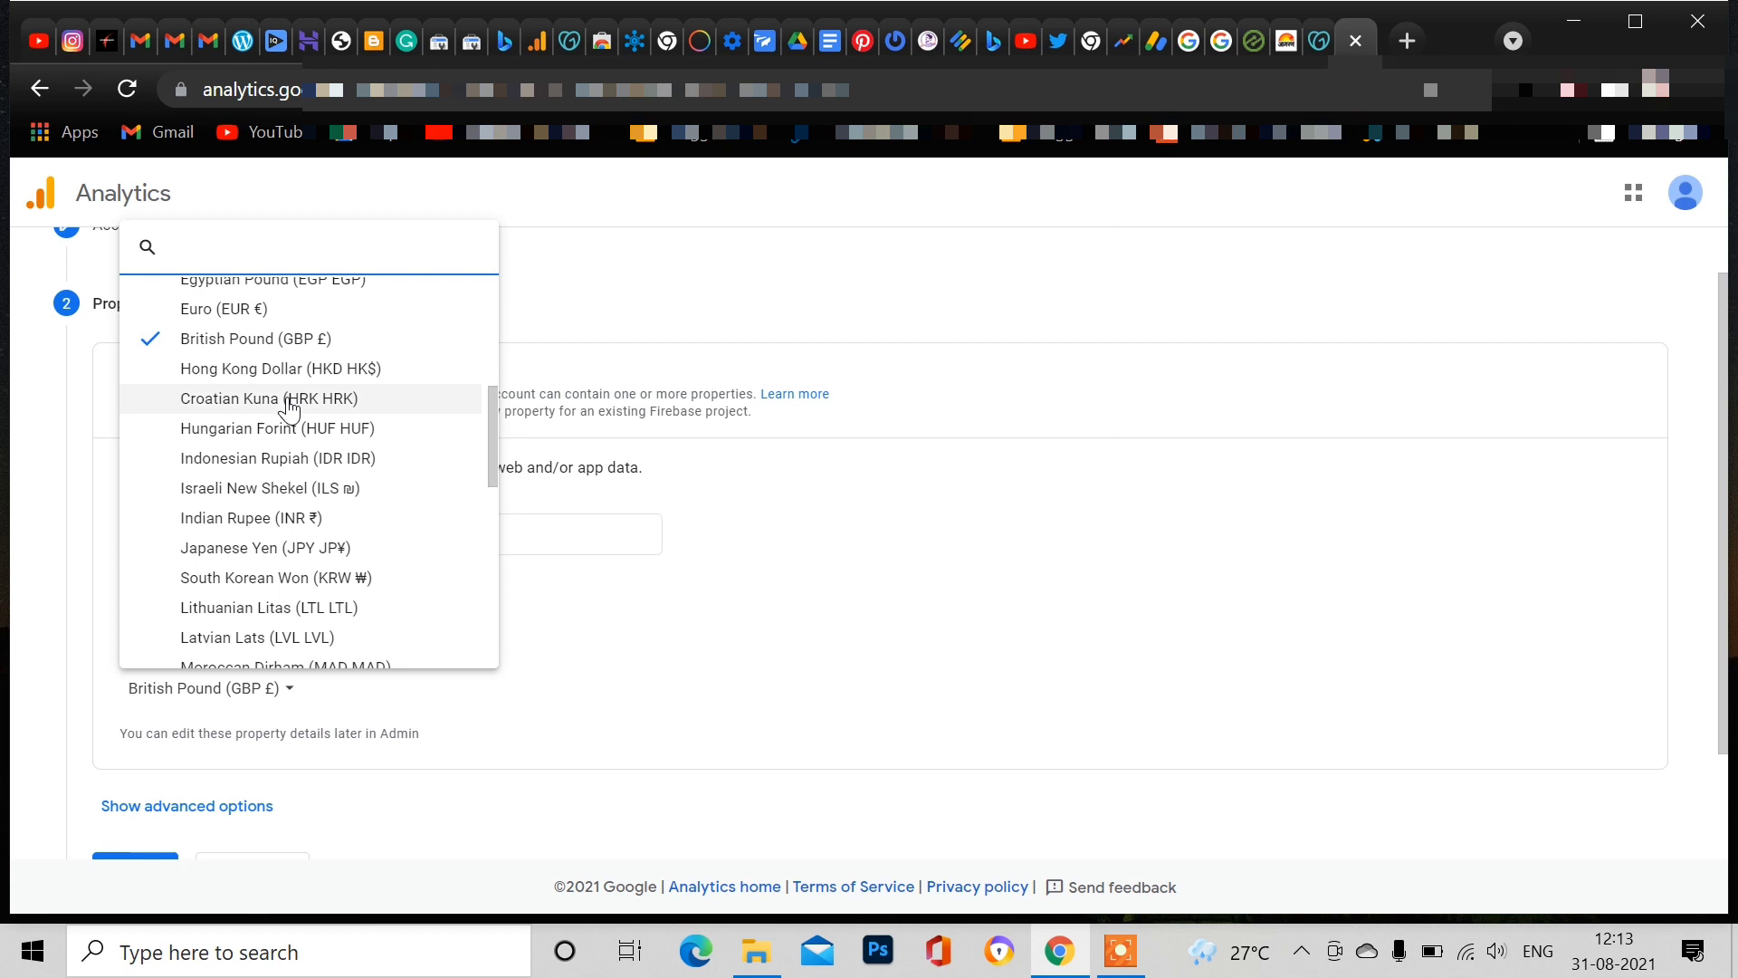
click(299, 519)
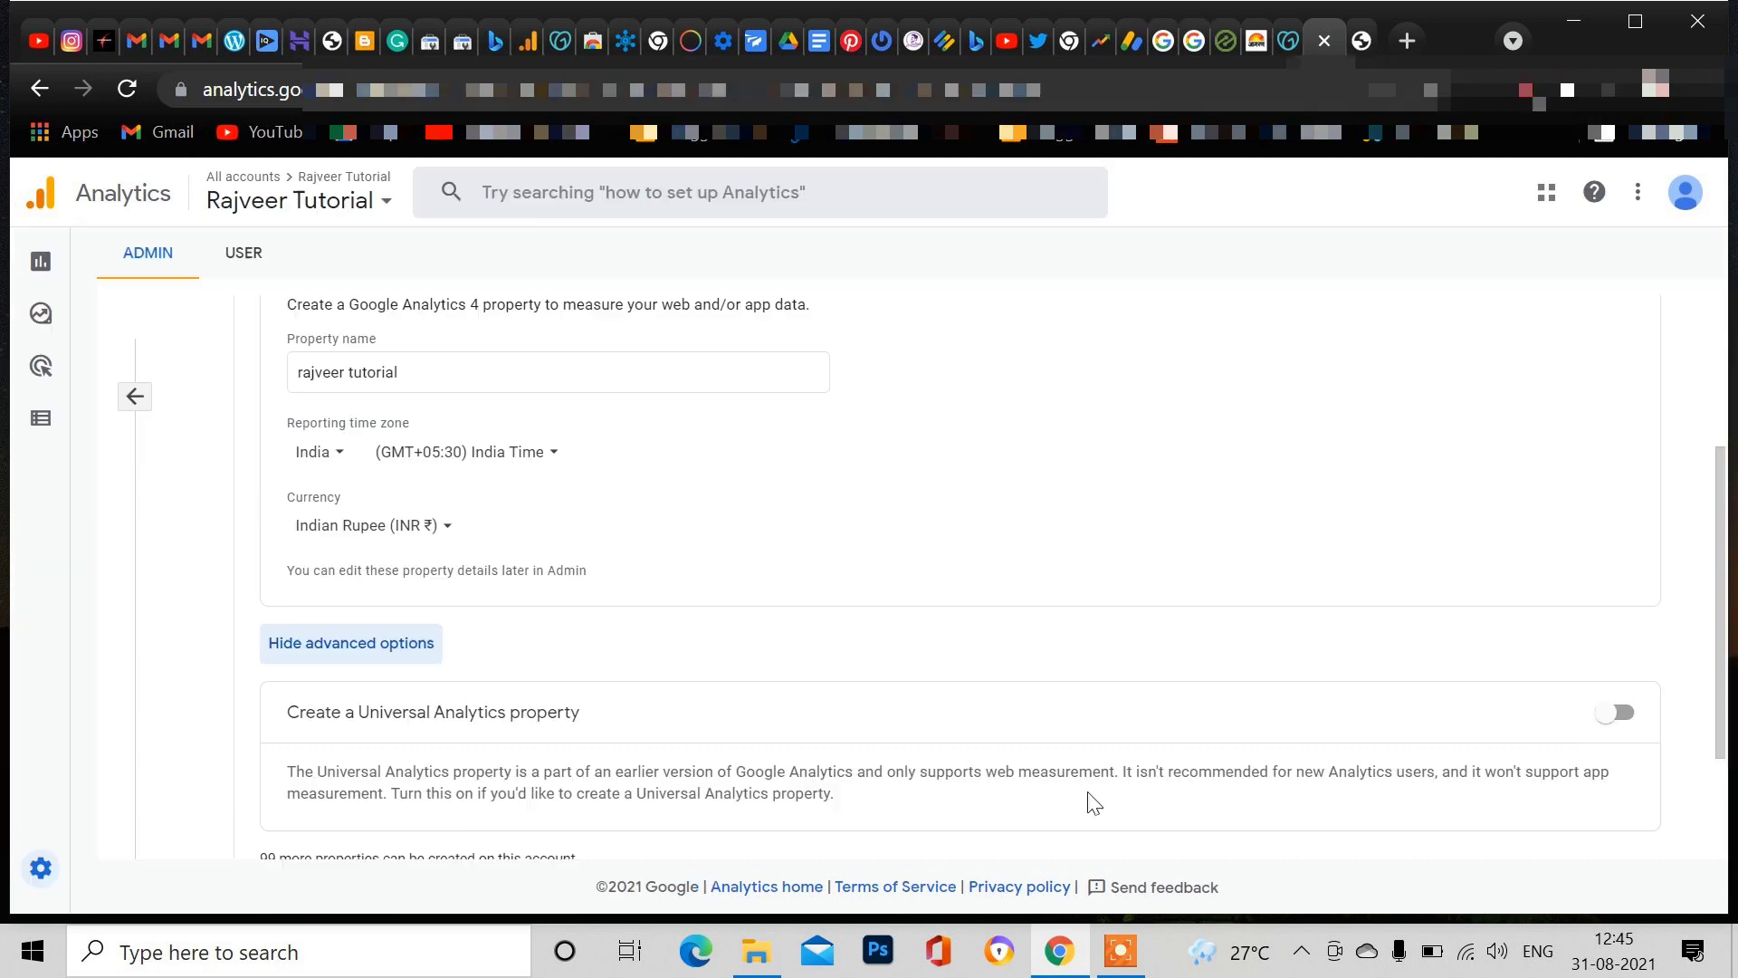
click(1614, 713)
scroll(667, 540, down, 5)
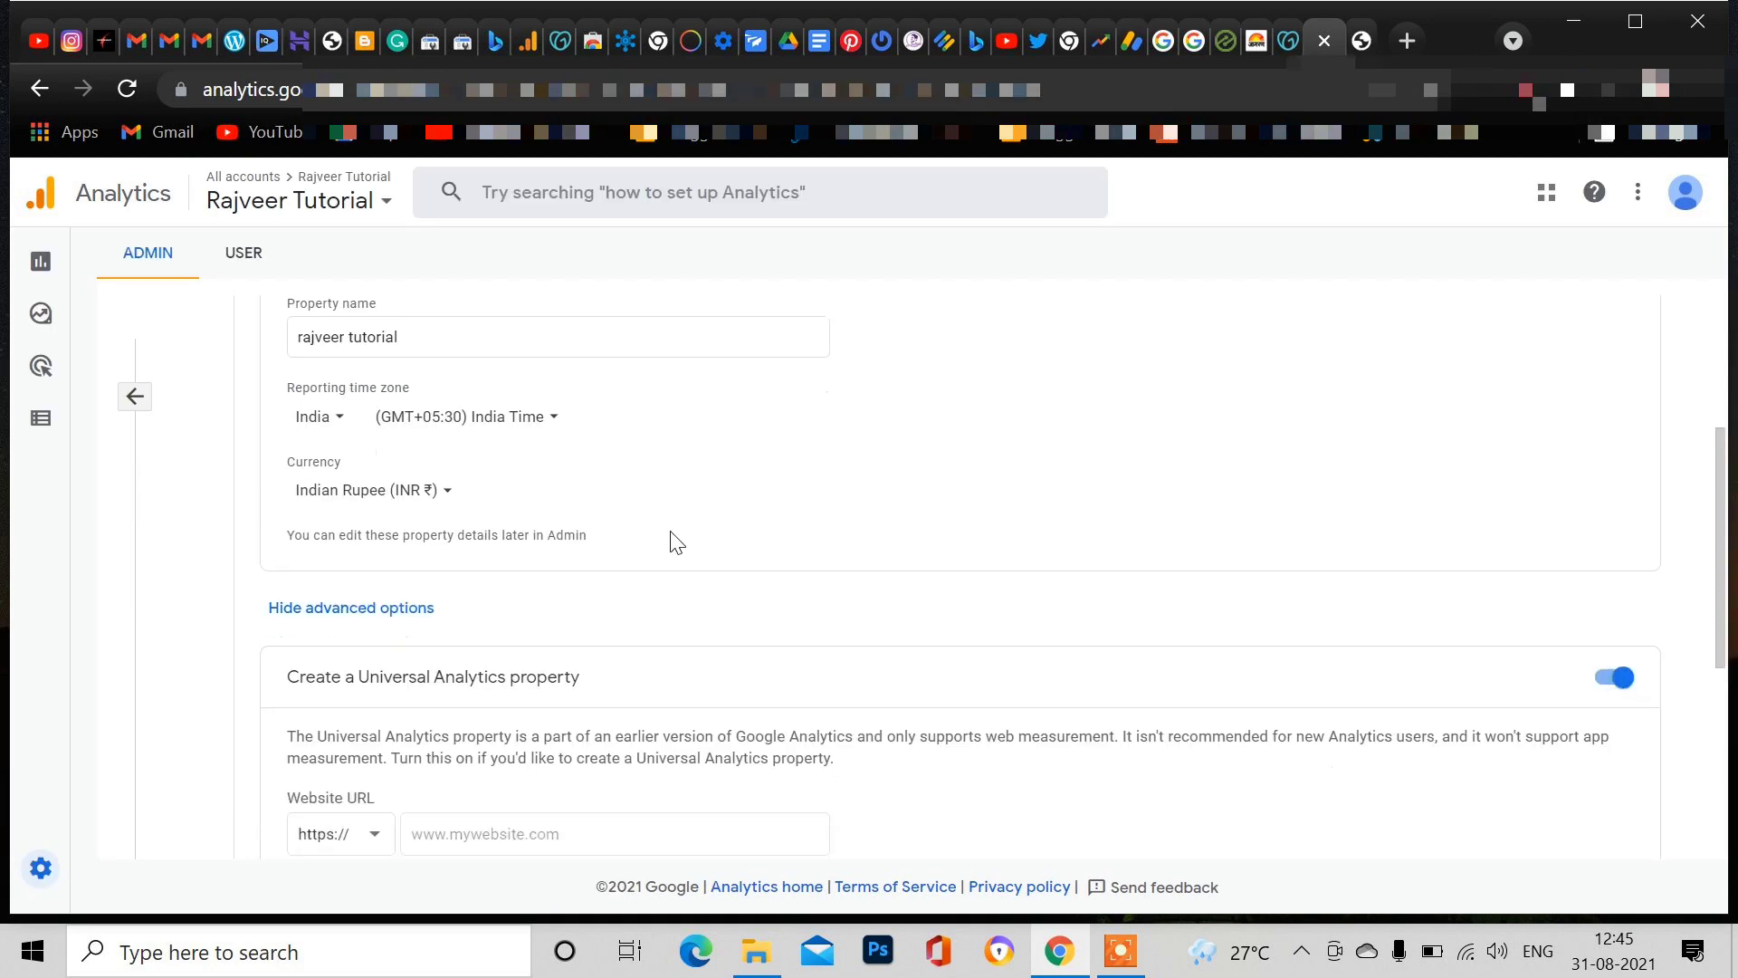
click(578, 471)
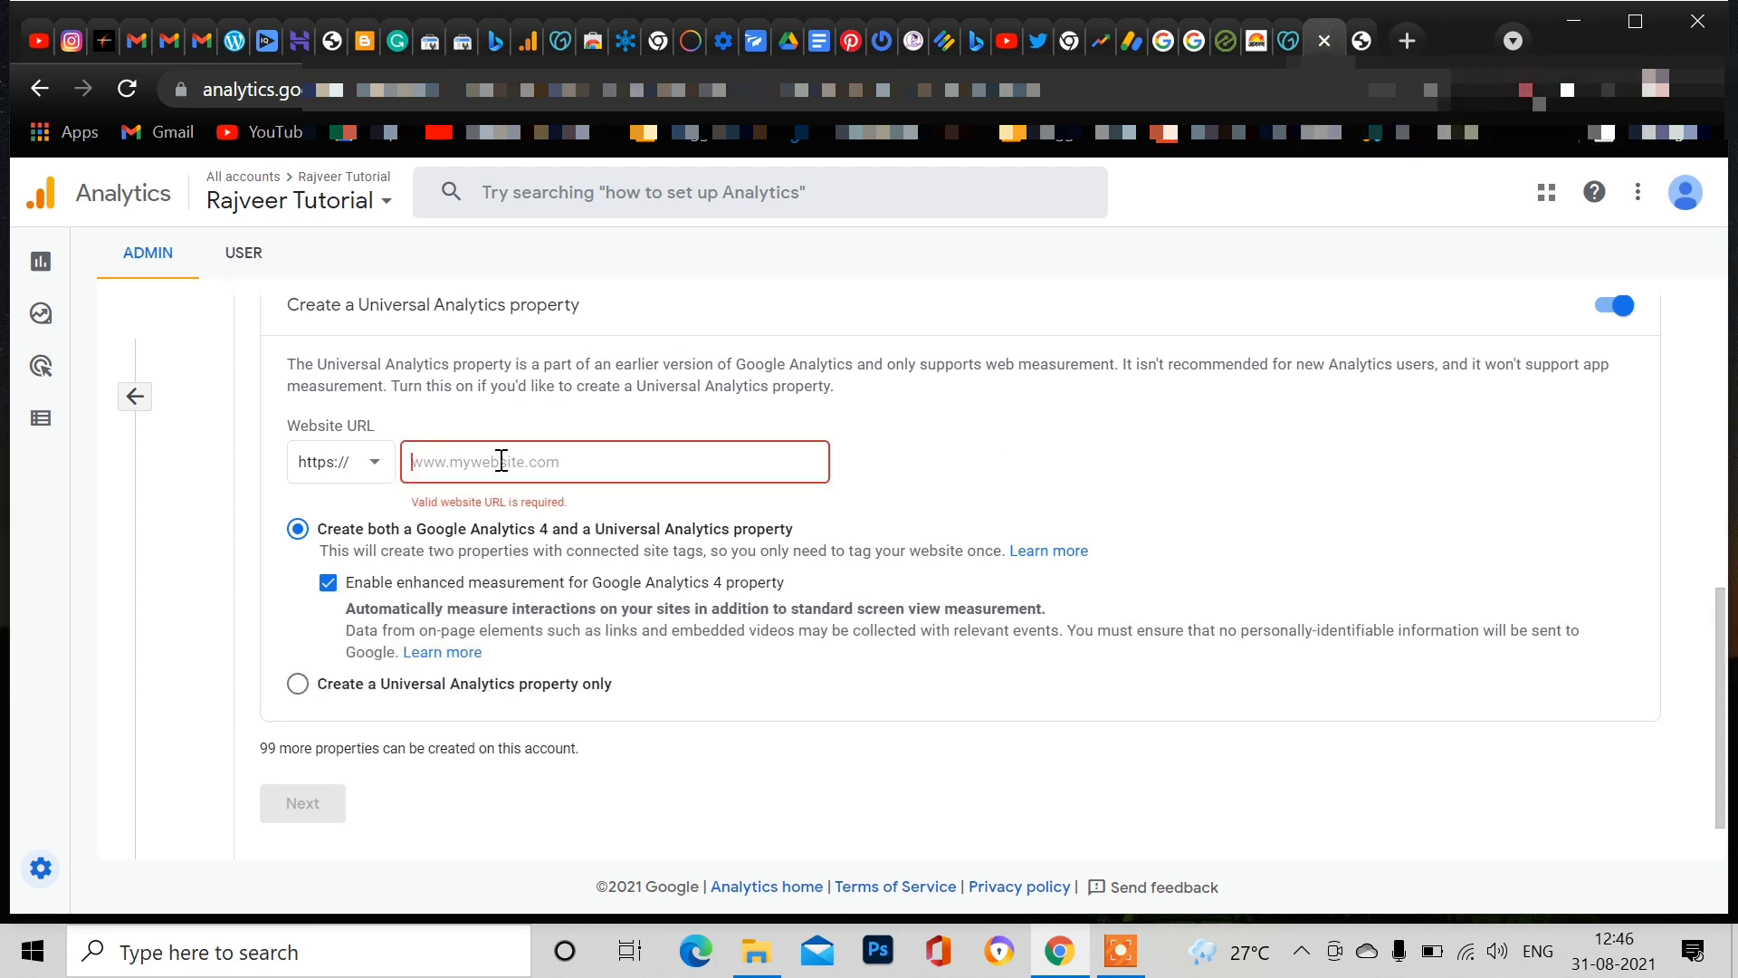
text(https://rajveertutorial.com/)
click(462, 462)
key(BackSpace)
key(BackSpace)
key(BackSpace)
key(BackSpace)
key(BackSpace)
key(BackSpace)
key(BackSpace)
key(BackSpace)
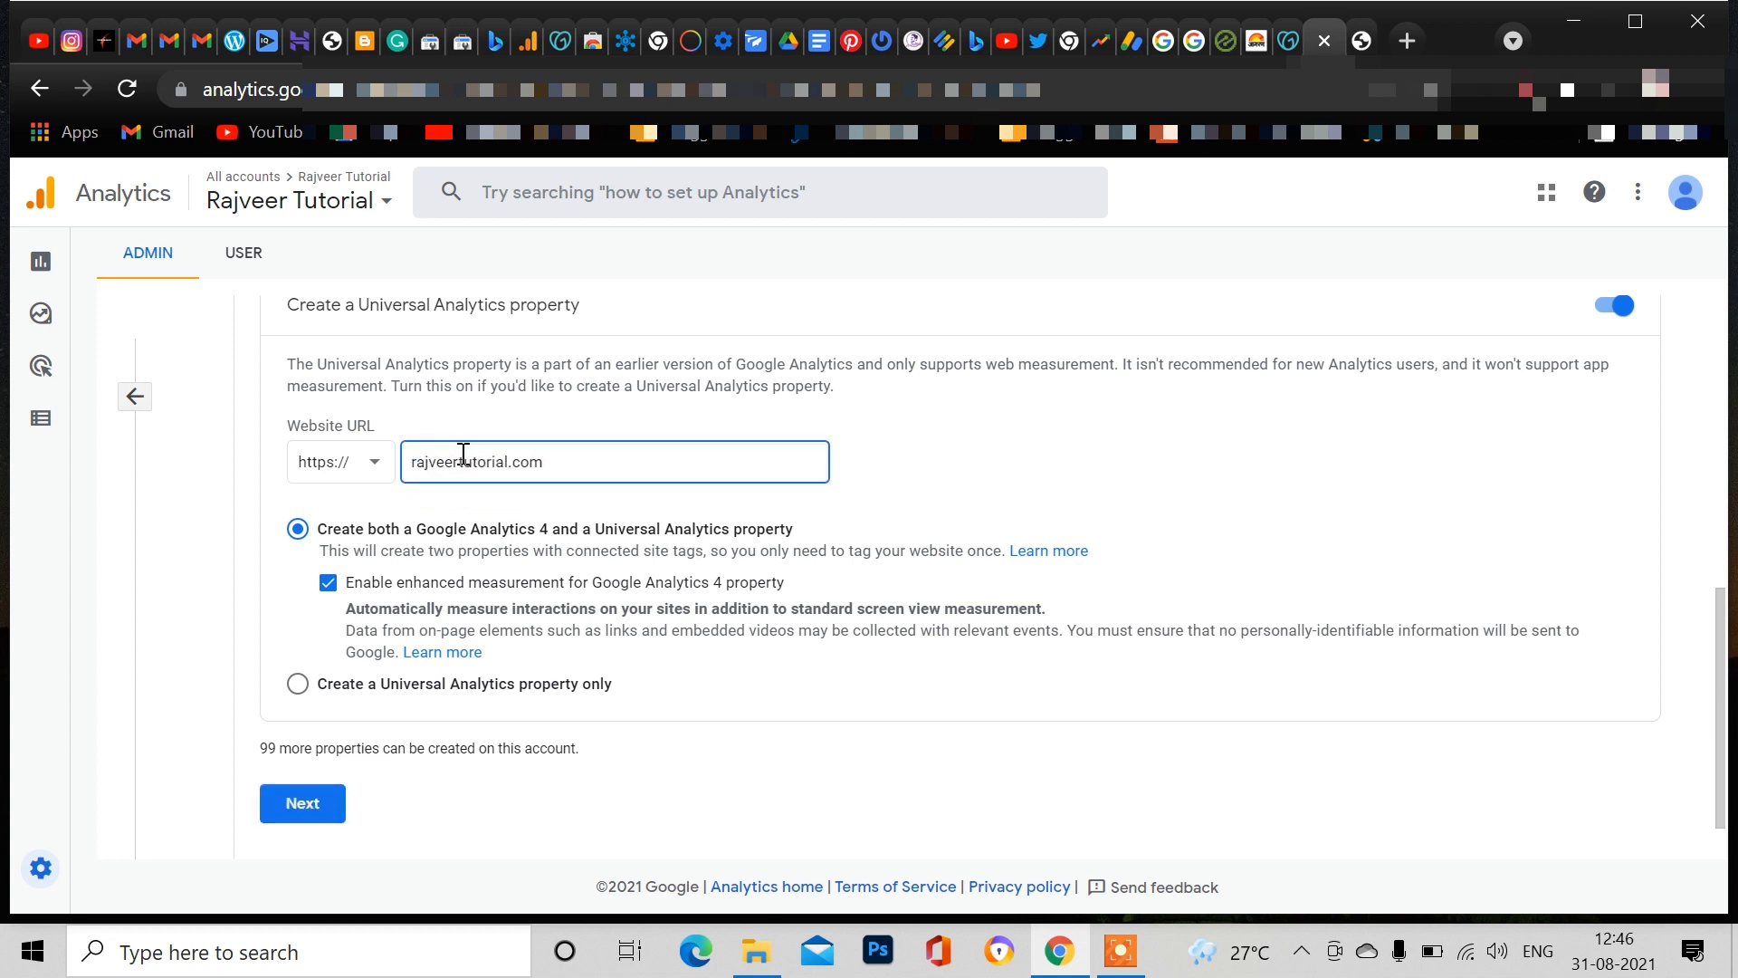
text(www.)
Step: Choose to create a Universal Analytics property only and continue to the business information
click(296, 686)
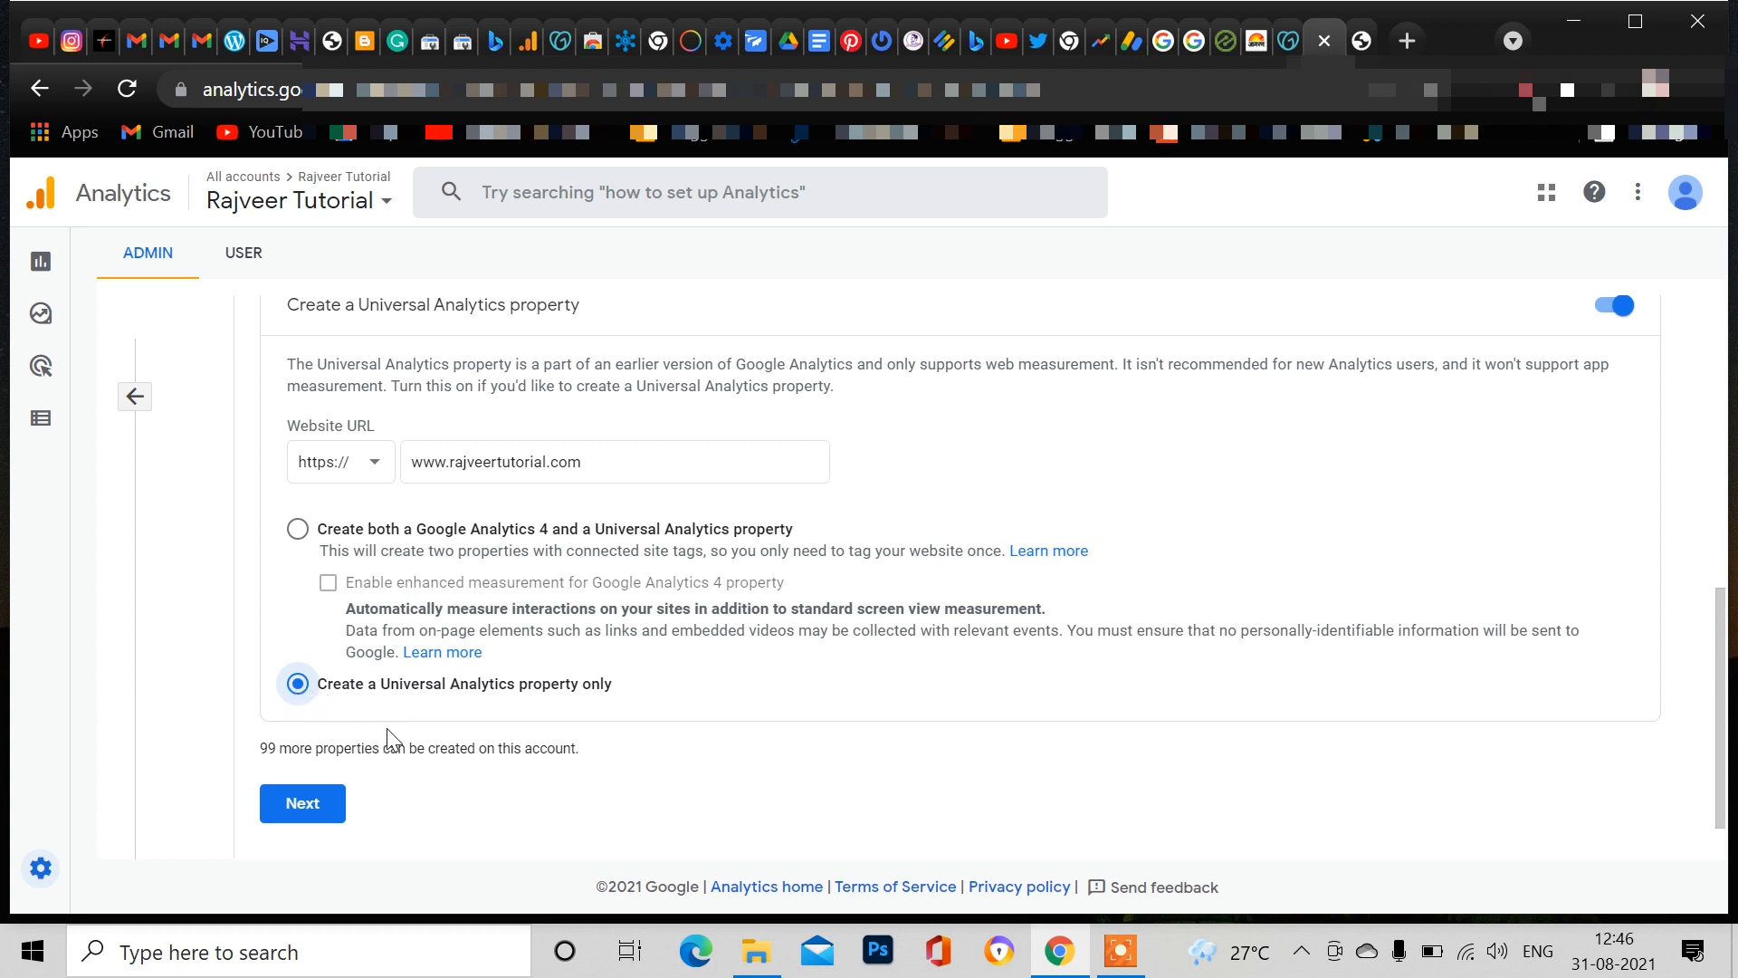
scroll(591, 746, down, 1)
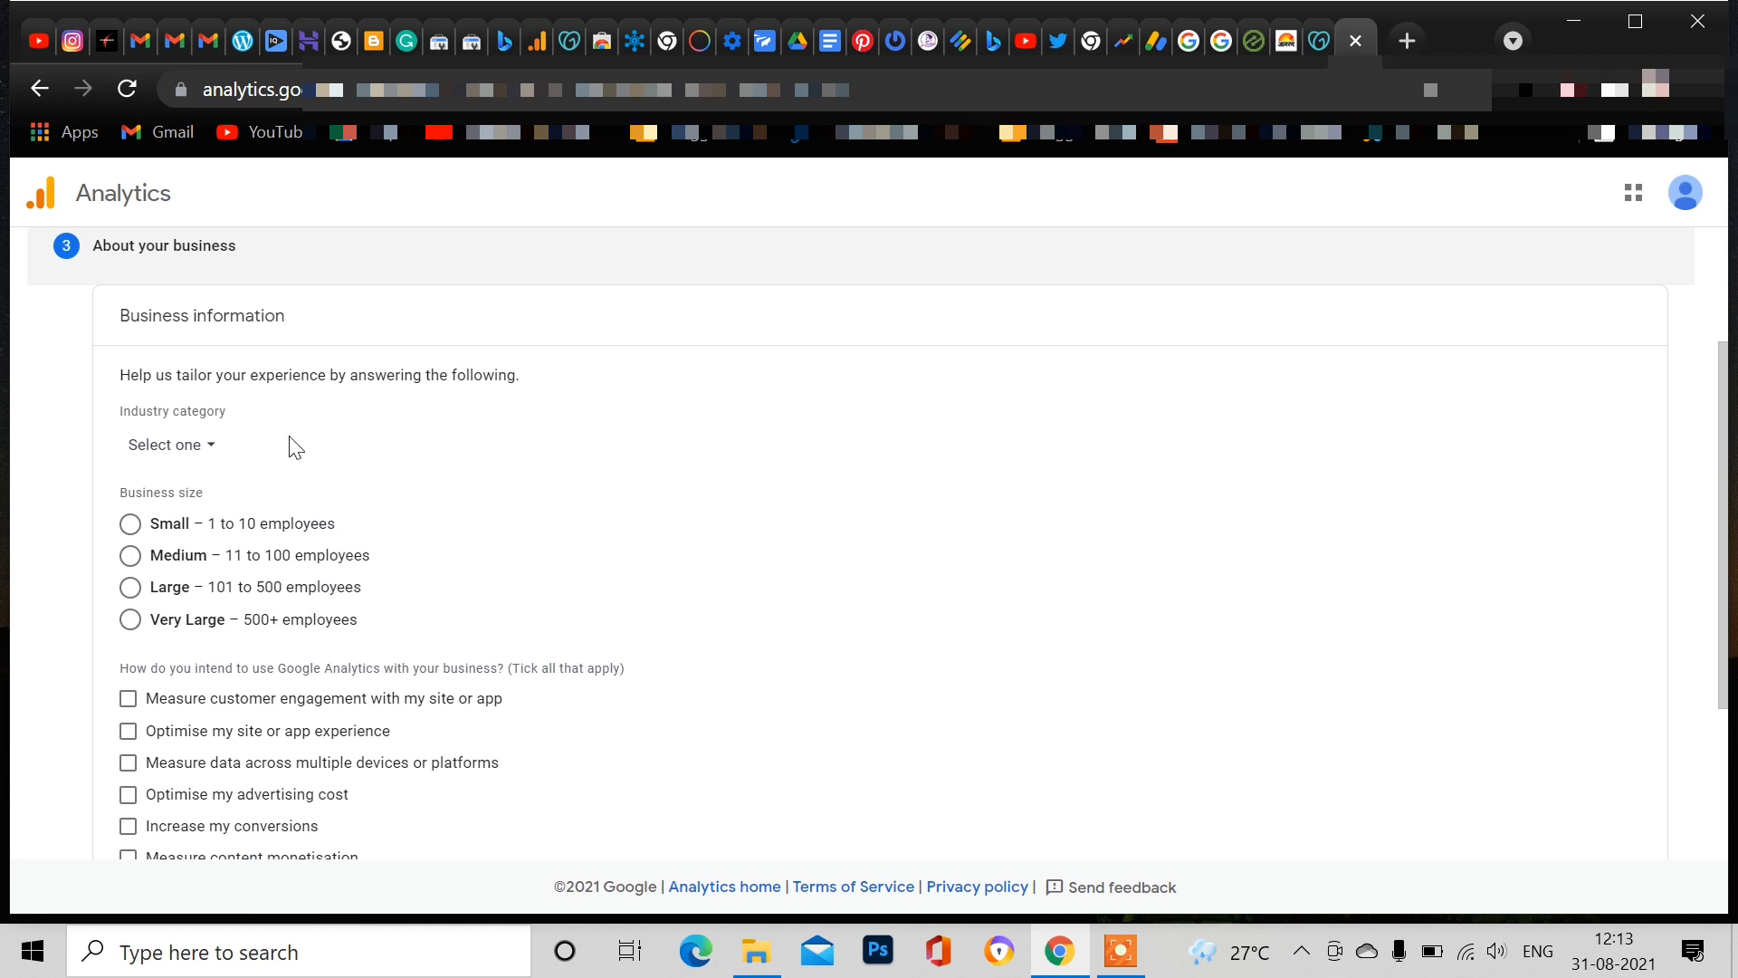
Step: Set the industry category to Internet & Telecom and the business size to Small – 1 to 10 employees
click(184, 450)
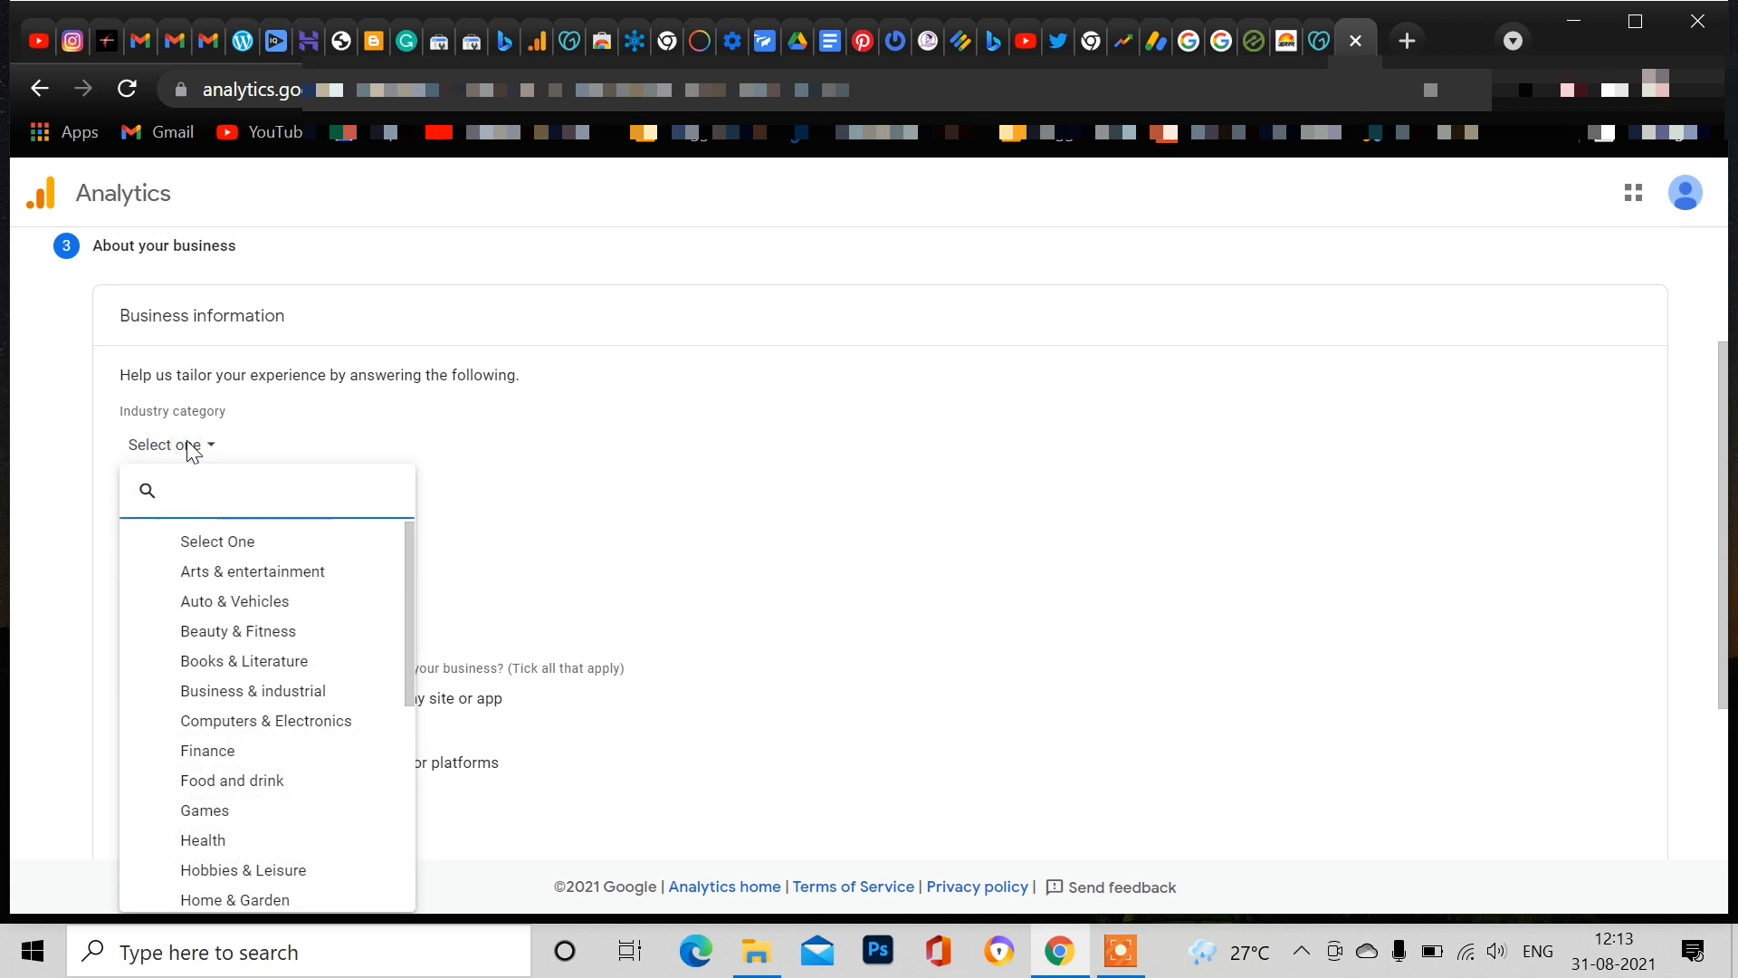
scroll(253, 772, down, 2)
click(252, 772)
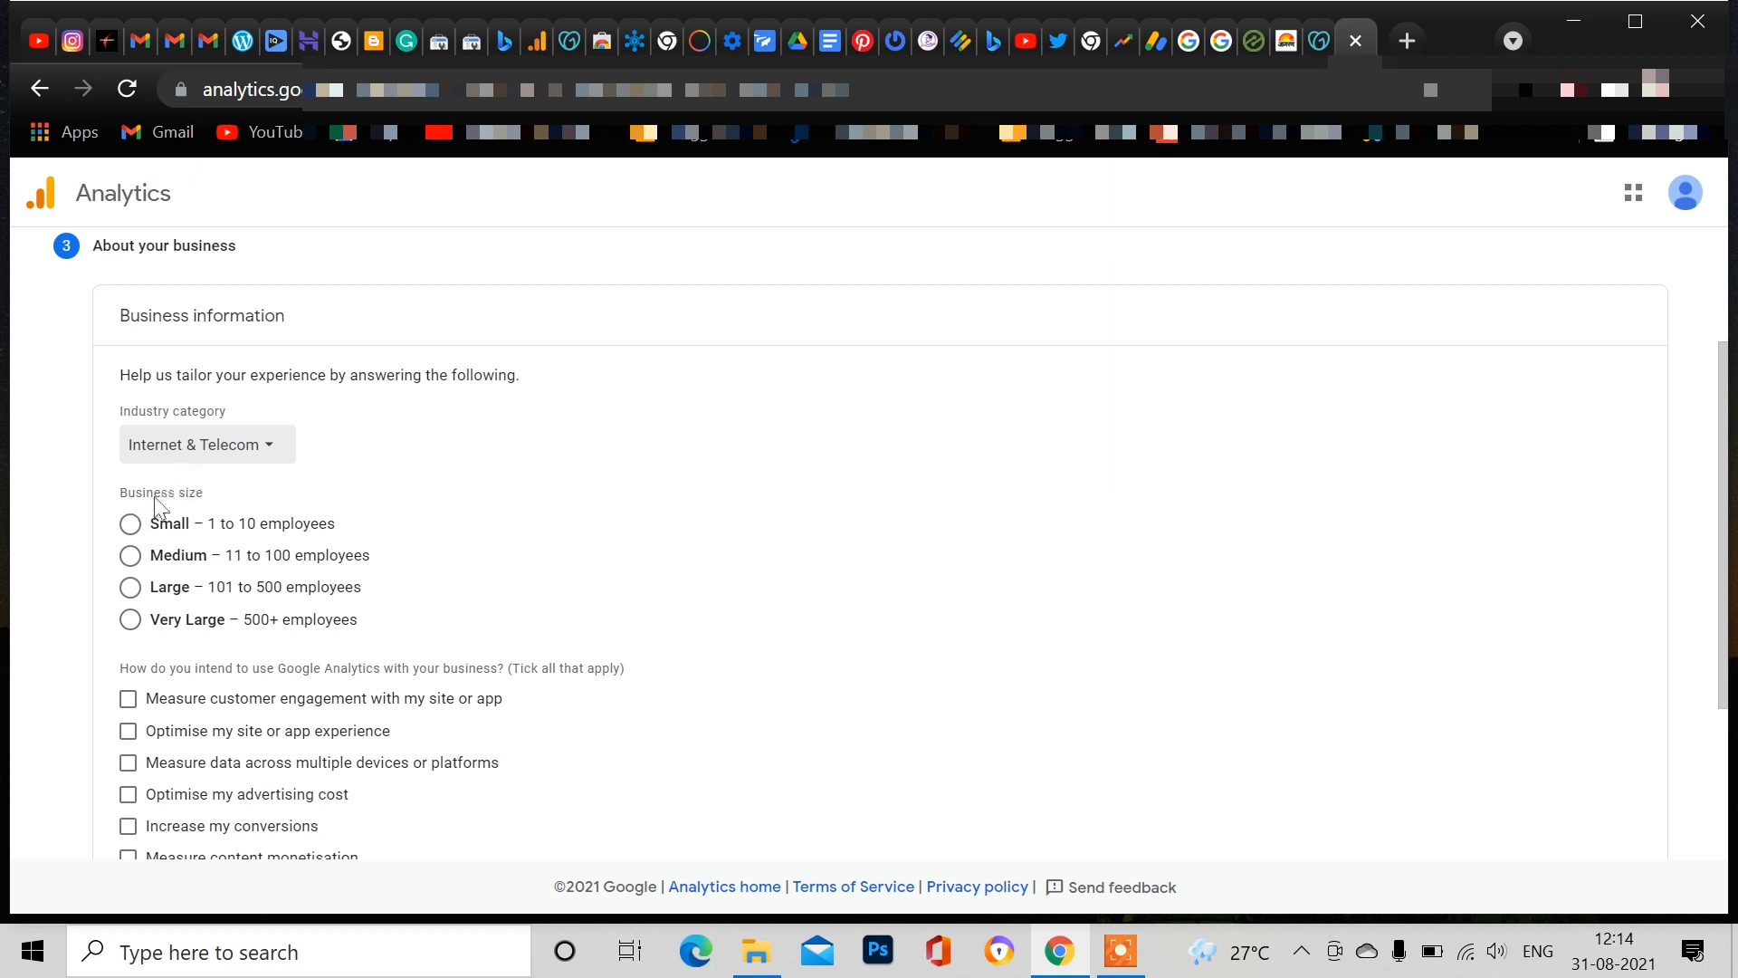
click(132, 527)
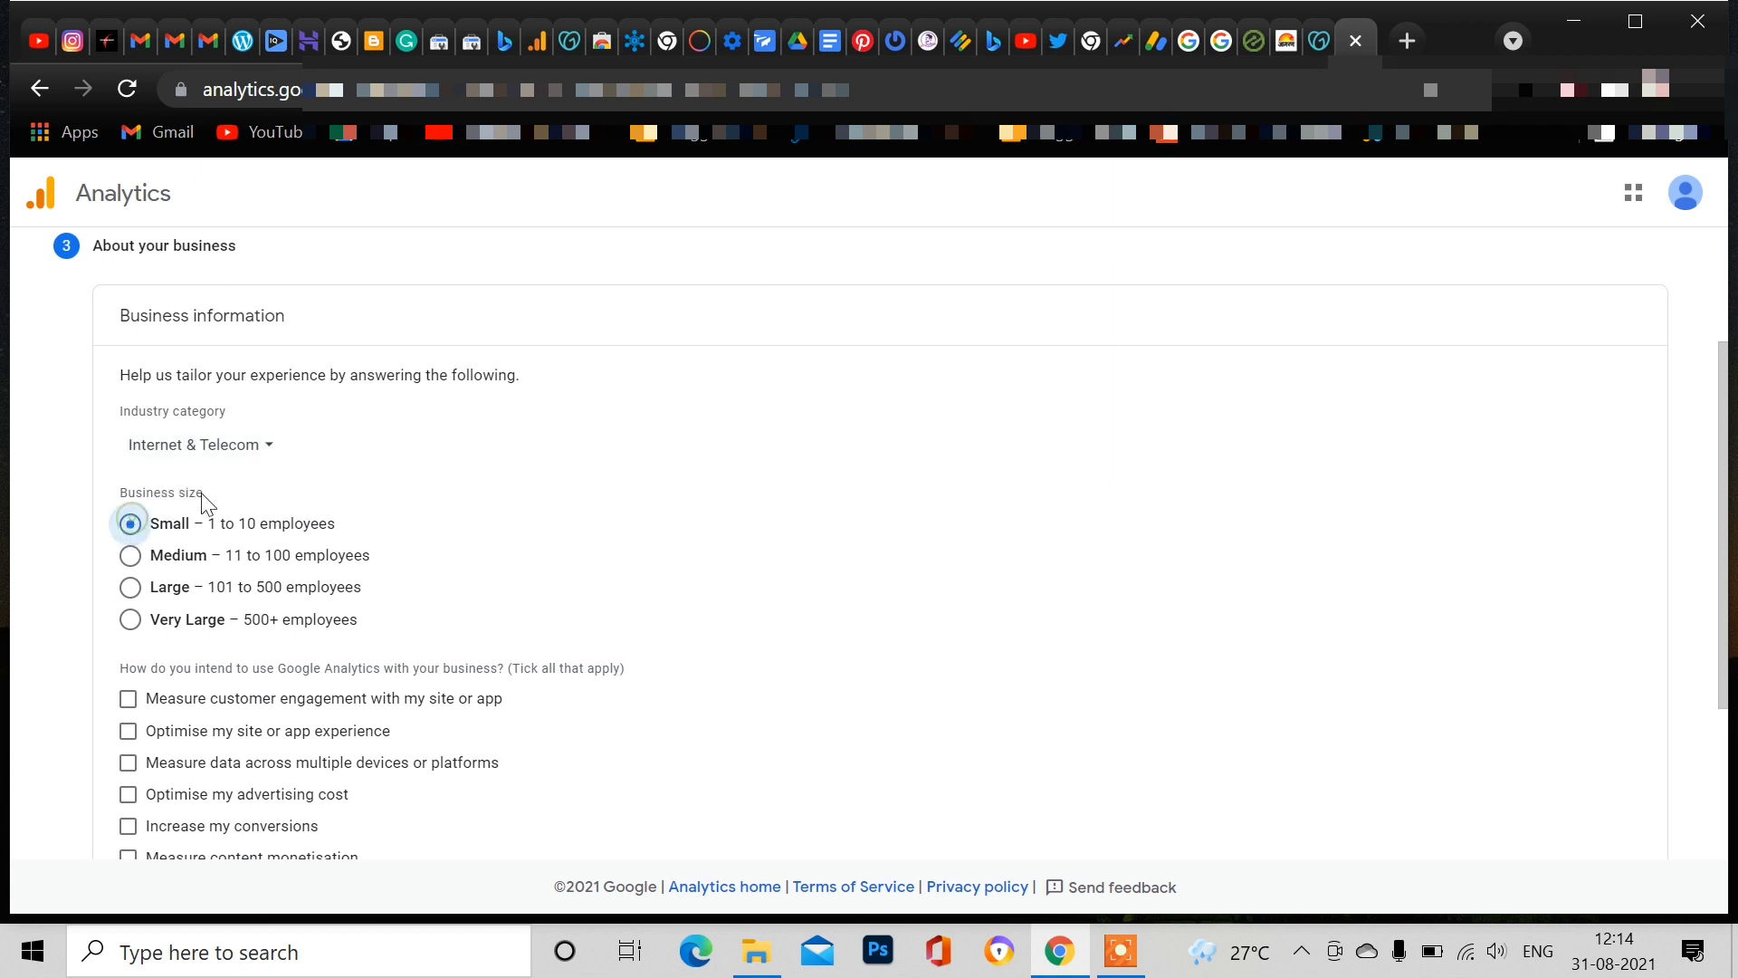
Step: Select customer engagement, site or app experience optimisation, data across multiple devices or platforms, and Other as the intended Analytics uses
scroll(281, 503, down, 3)
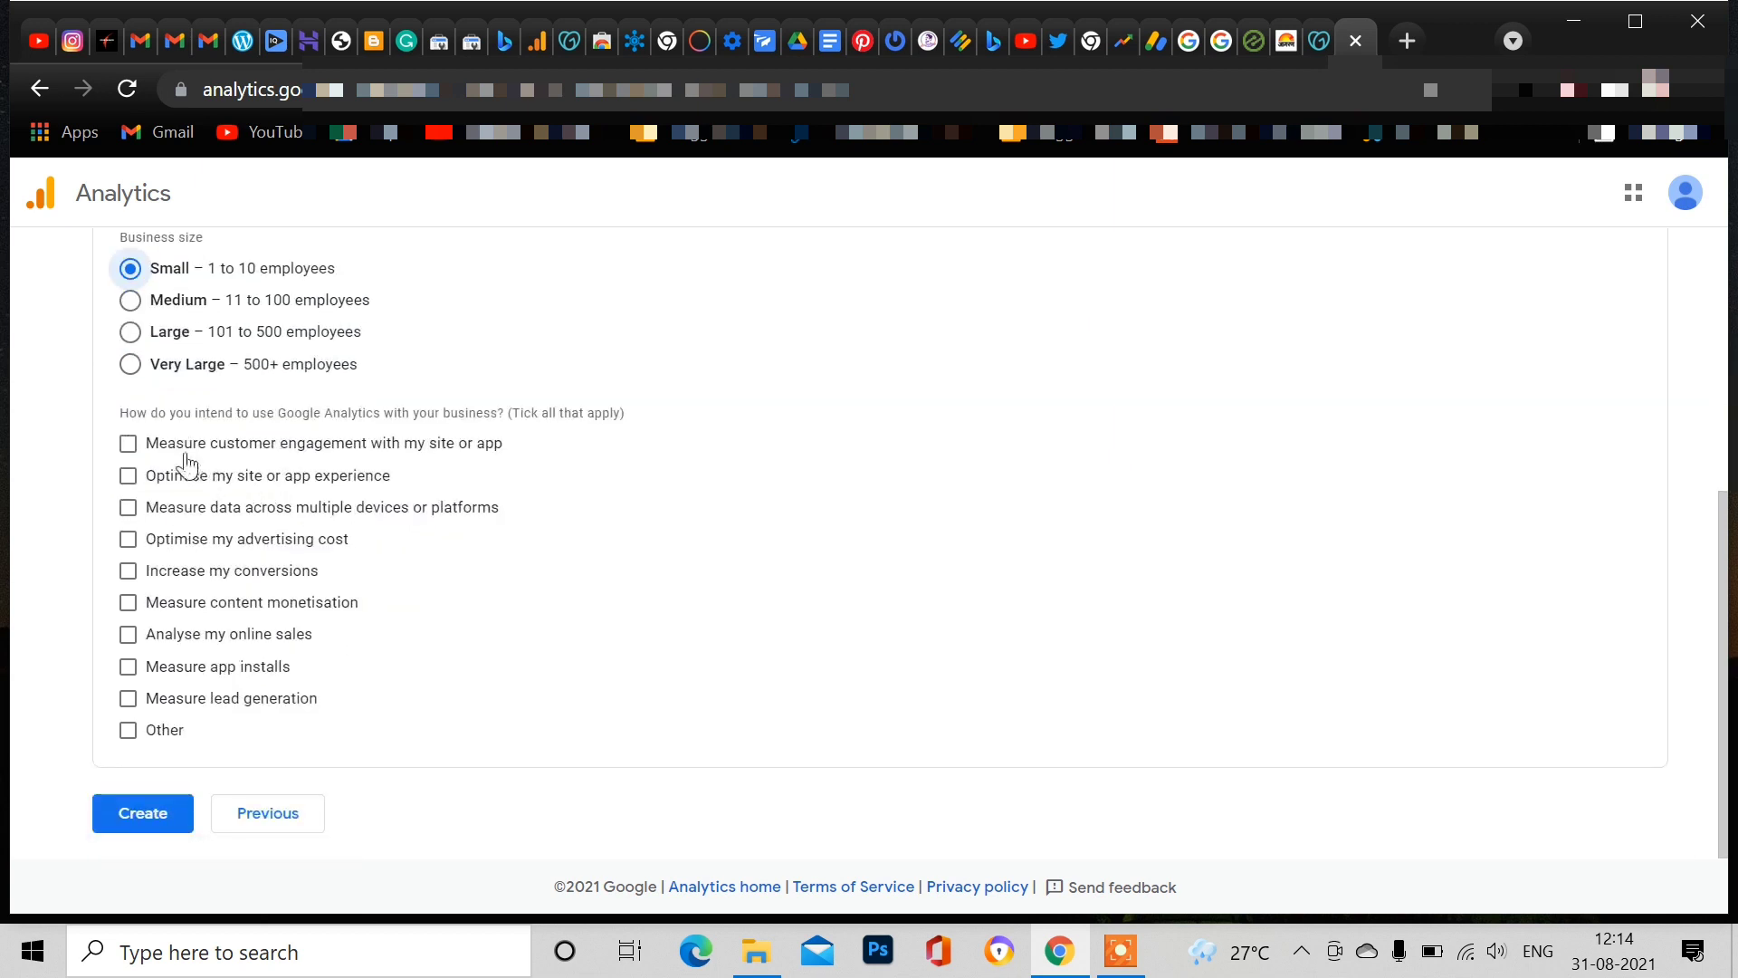
click(129, 445)
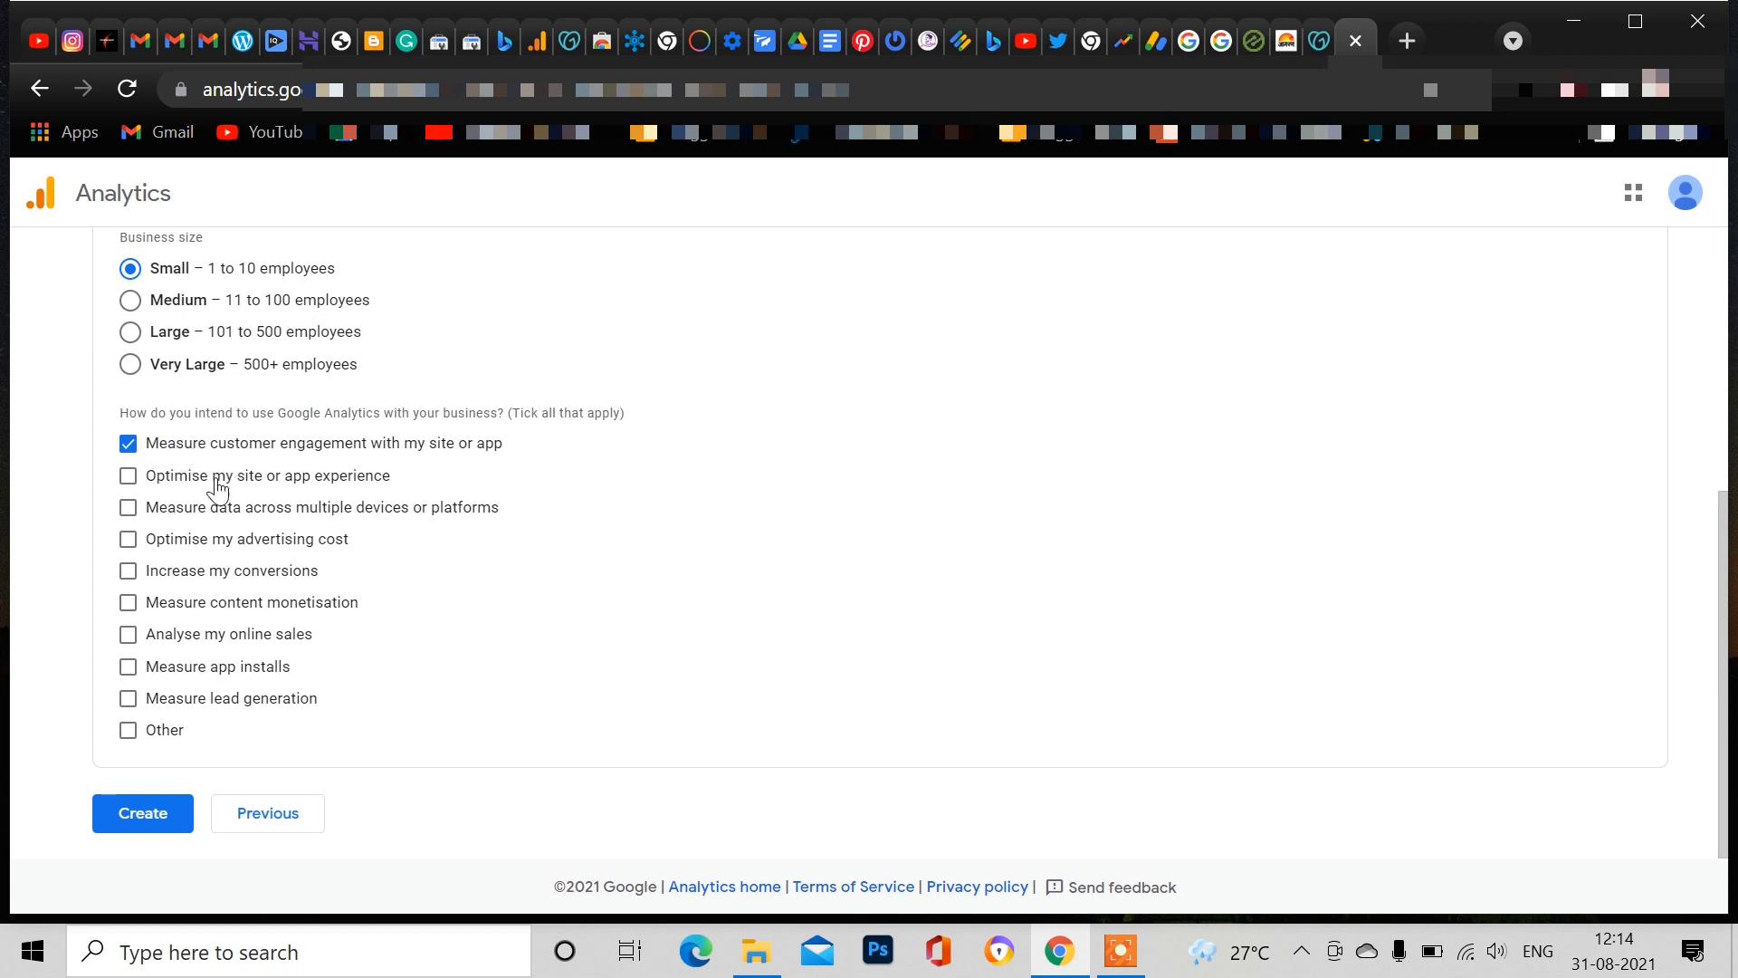
click(131, 480)
click(146, 513)
click(128, 729)
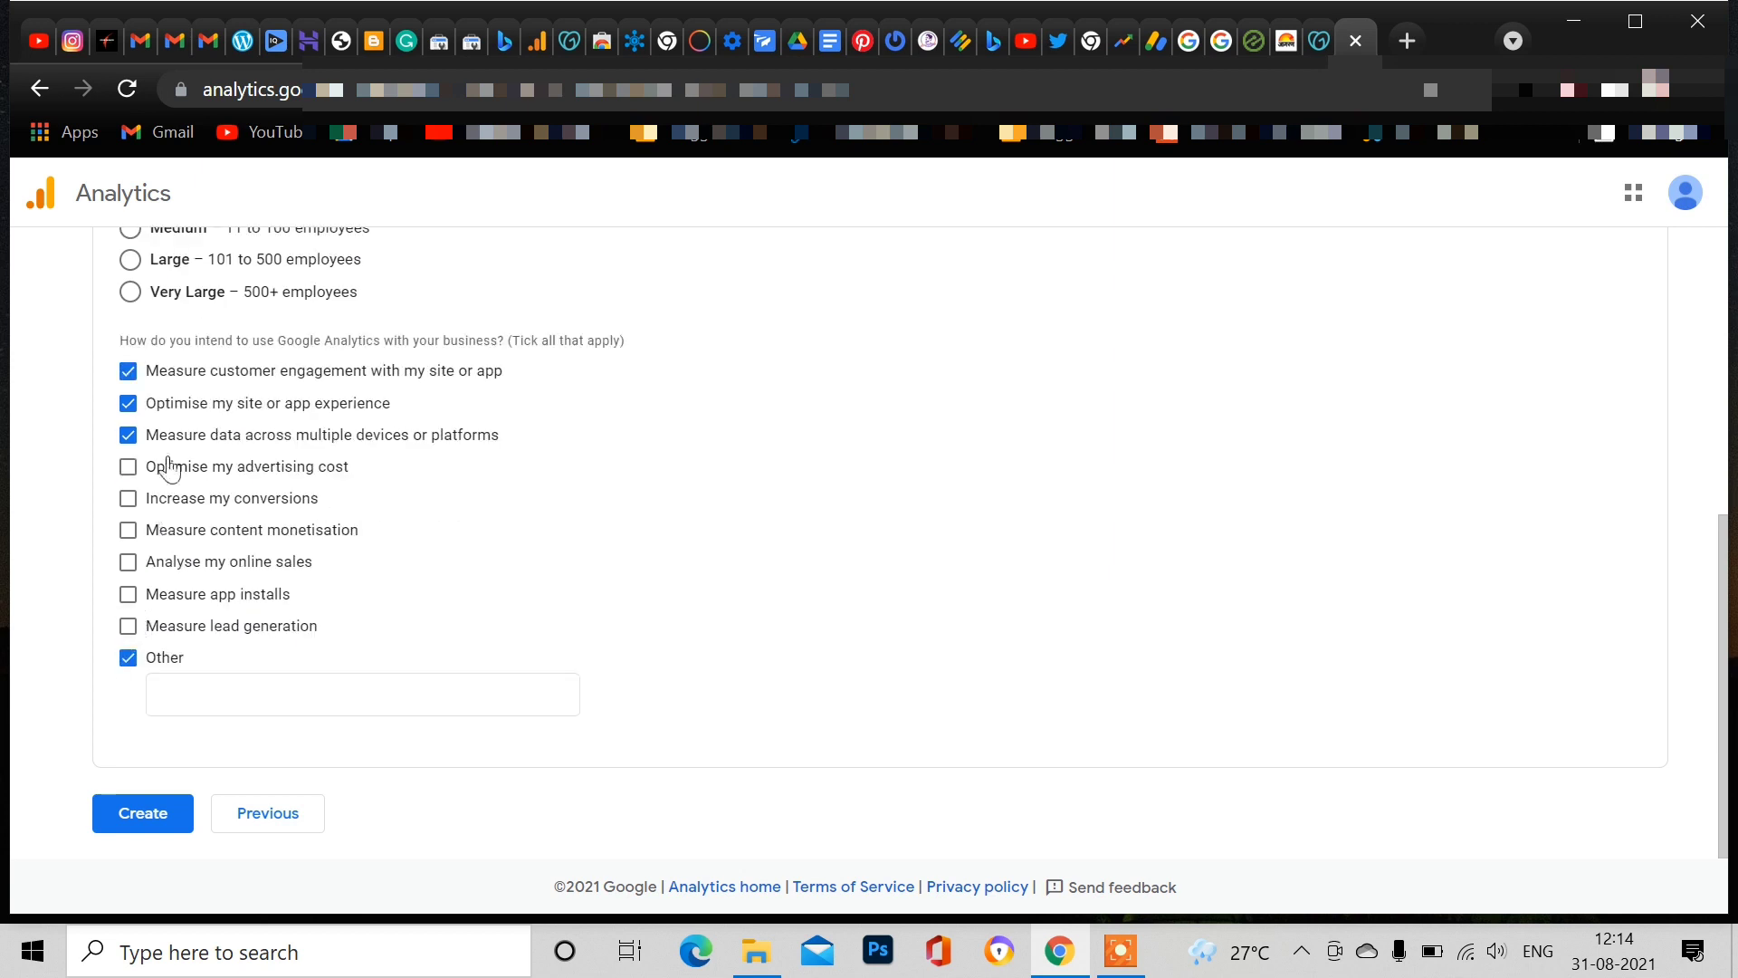
Step: Submit the new account for creation and set the terms of service country to India
click(152, 819)
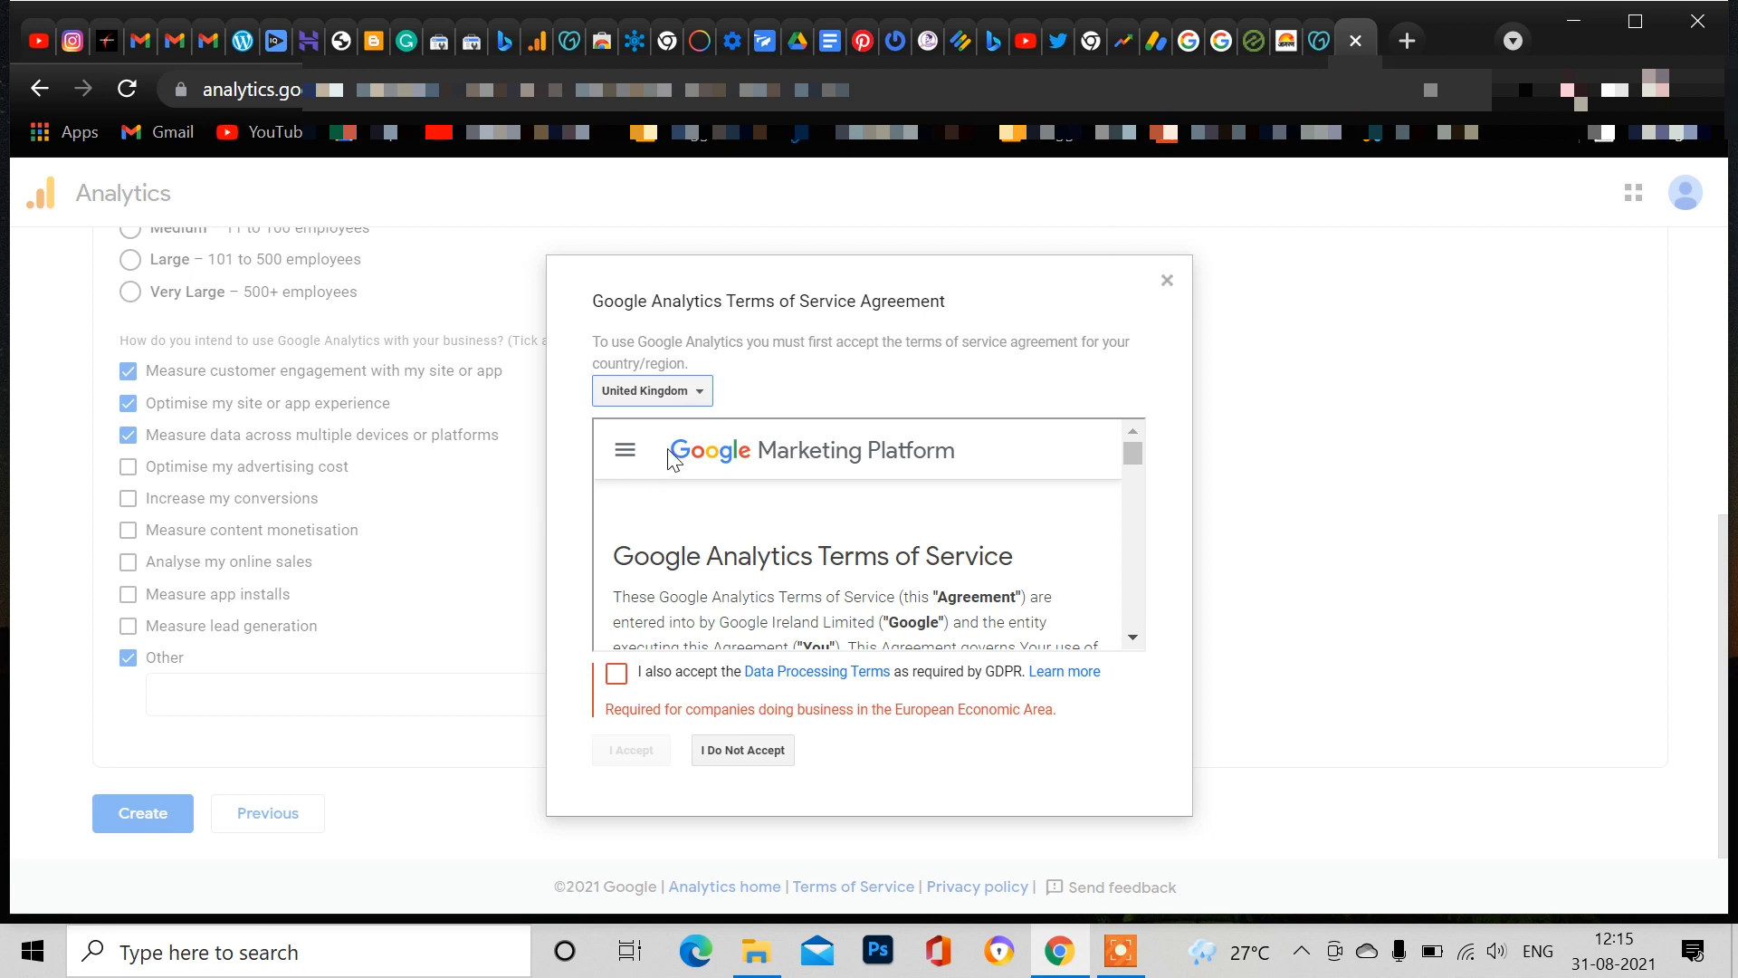
click(694, 398)
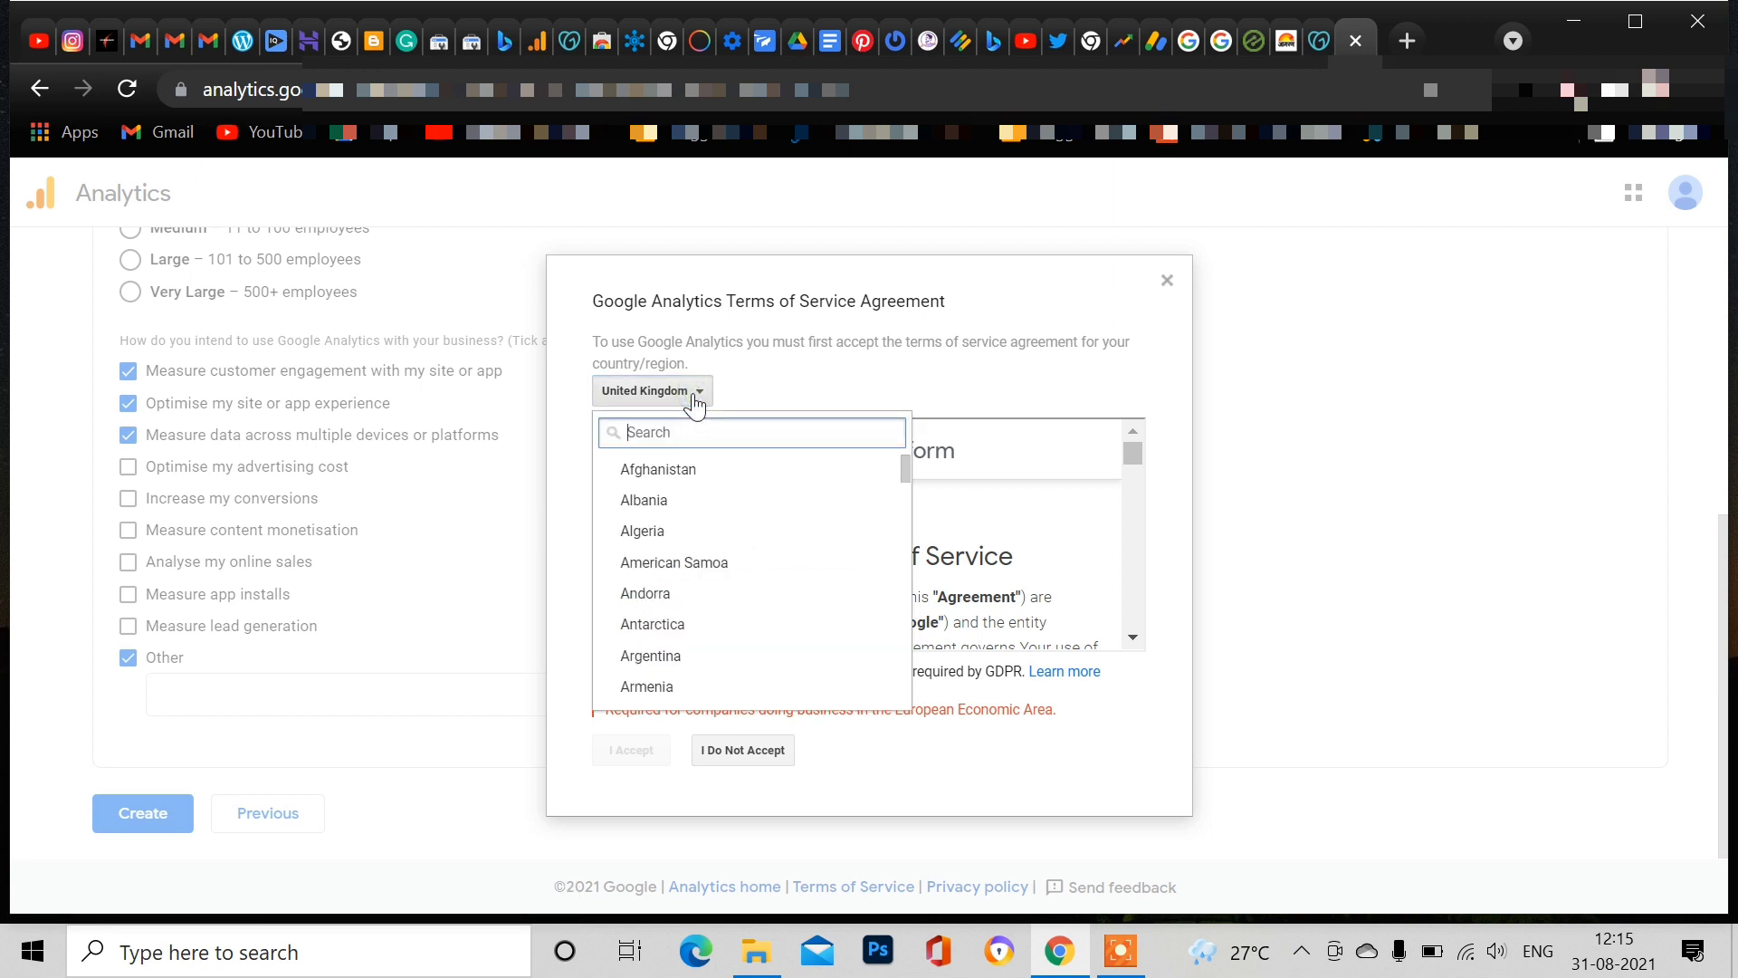
scroll(640, 504, down, 20)
click(641, 478)
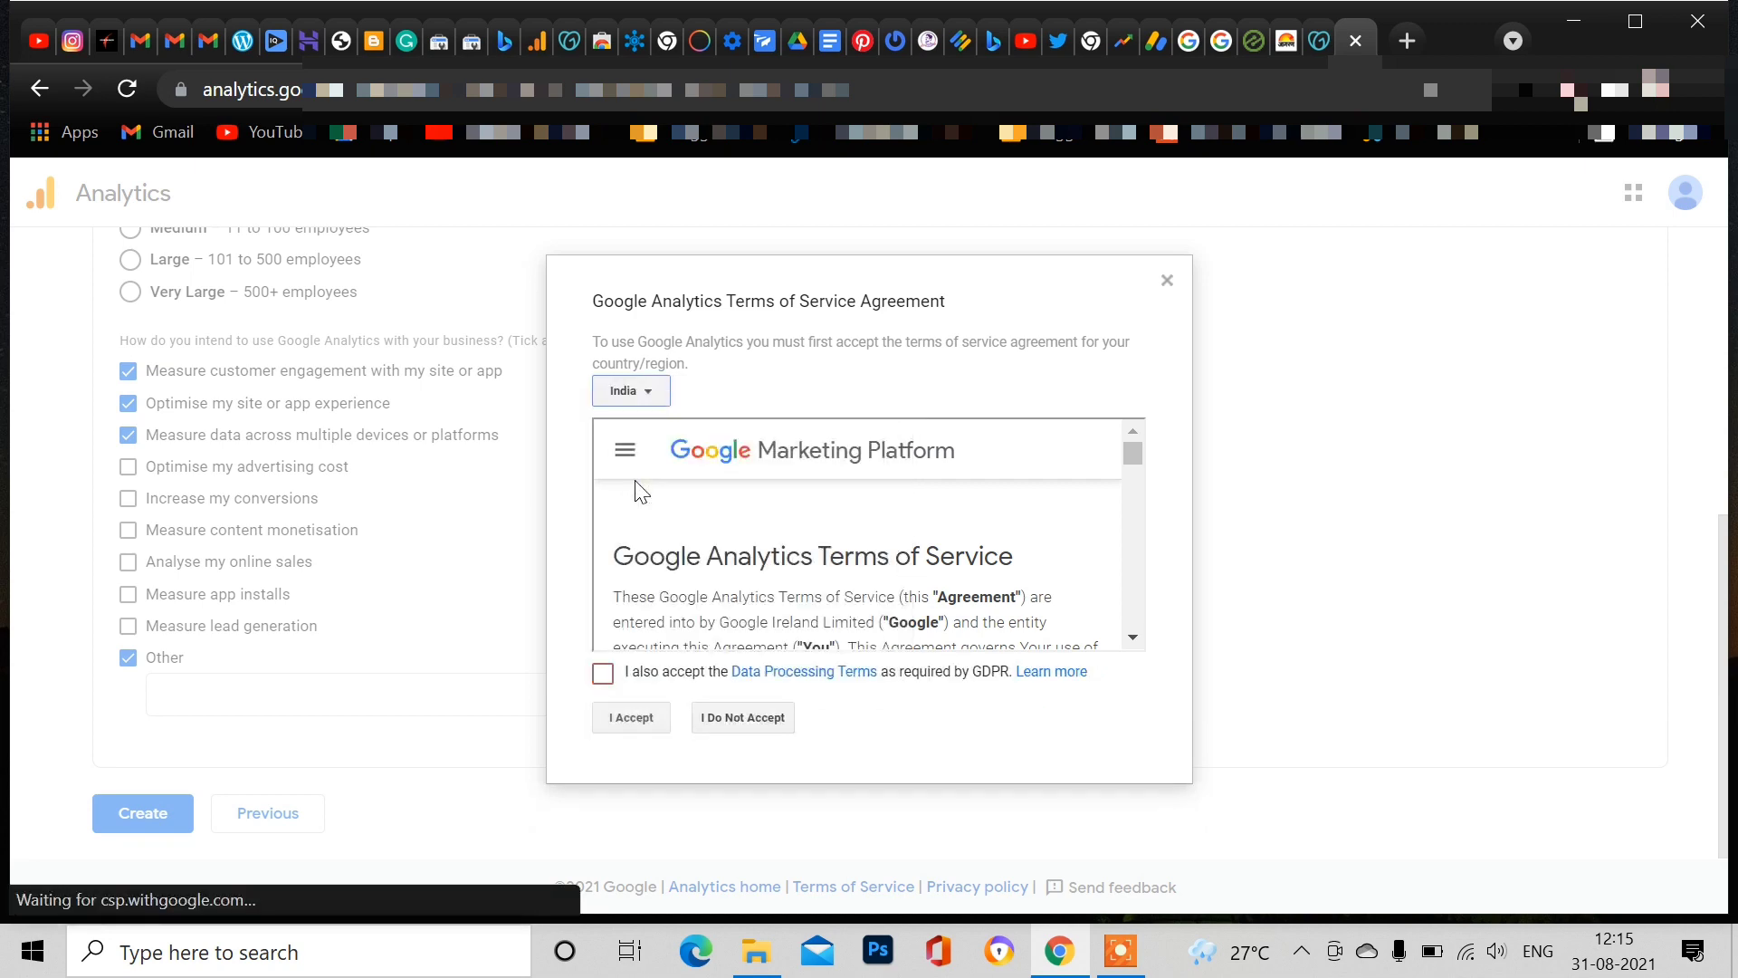
Step: Accept the Terms of Service together with the GDPR Data Processing Terms, and save the email communication preferences with all options enabled
scroll(697, 532, down, 10)
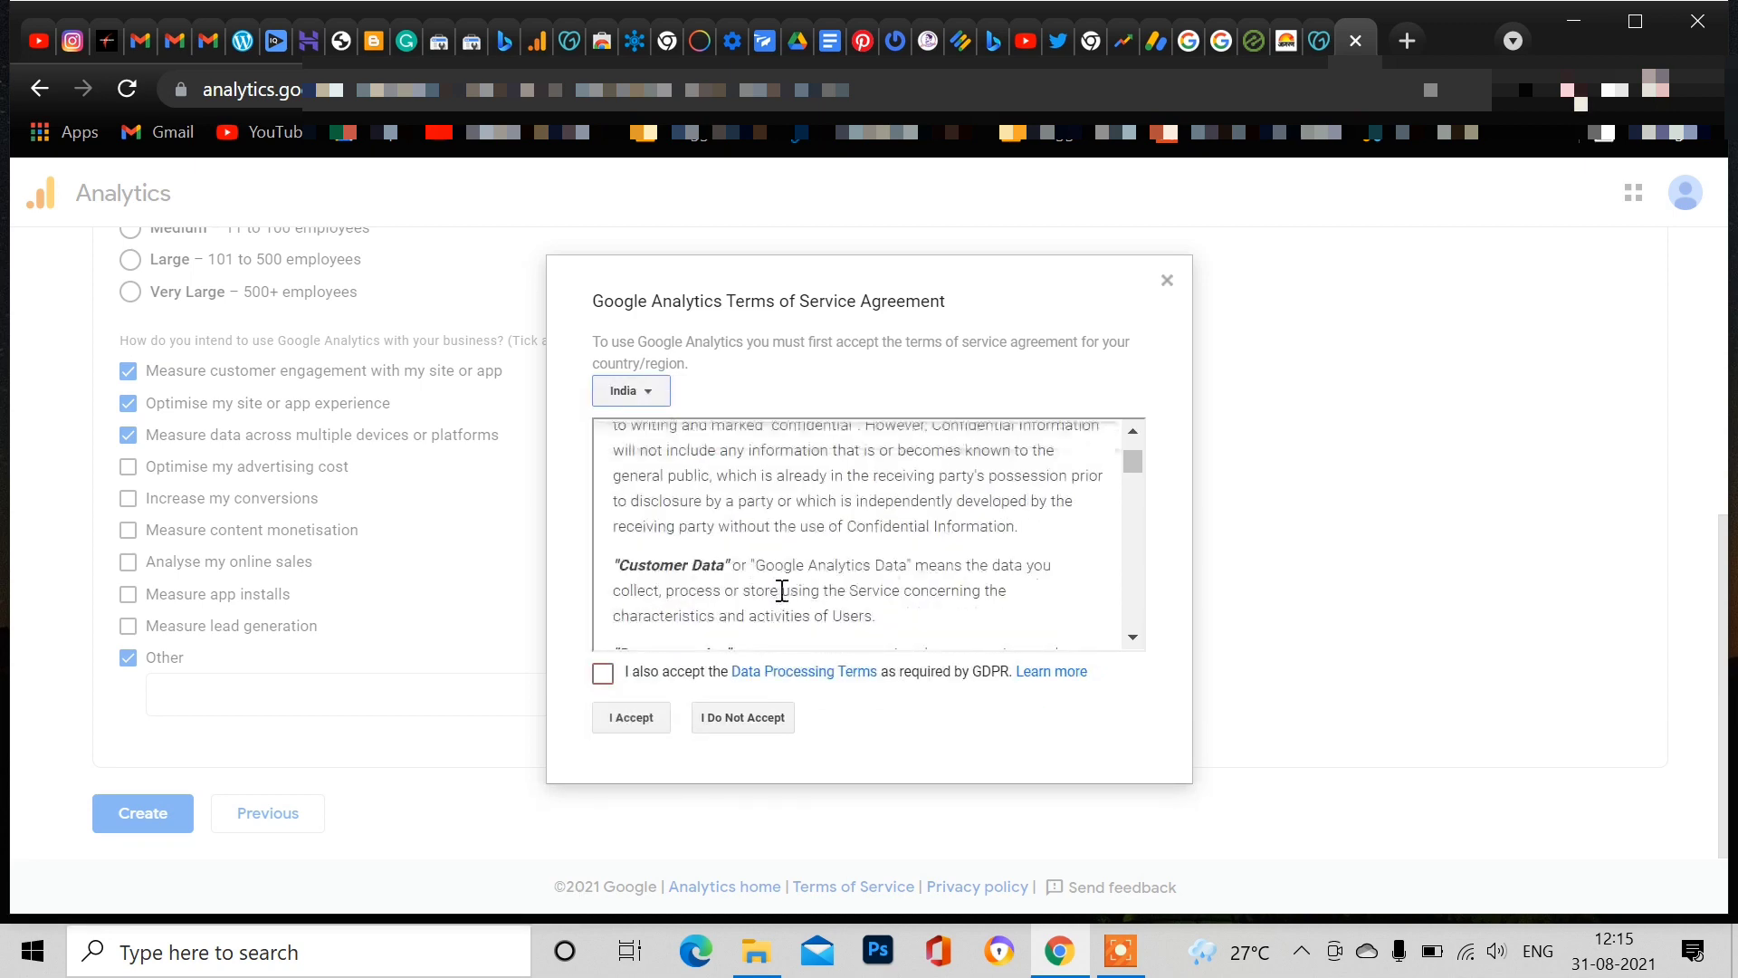
scroll(782, 590, down, 15)
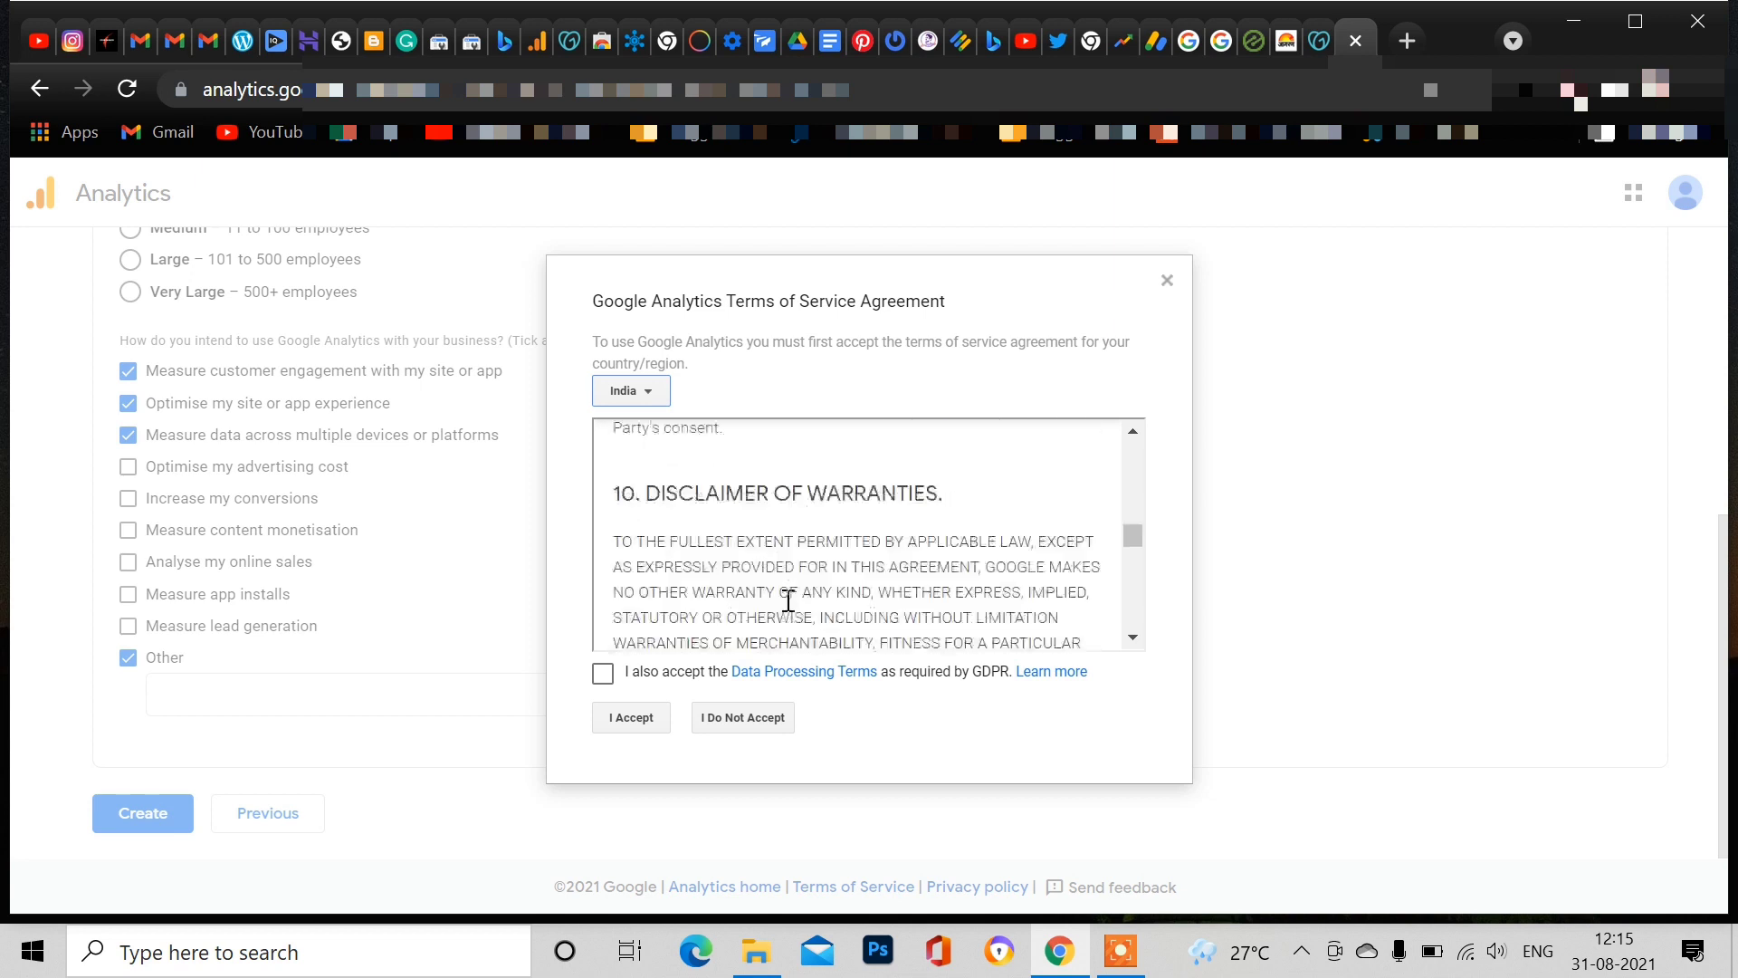
scroll(788, 602, down, 3)
click(603, 672)
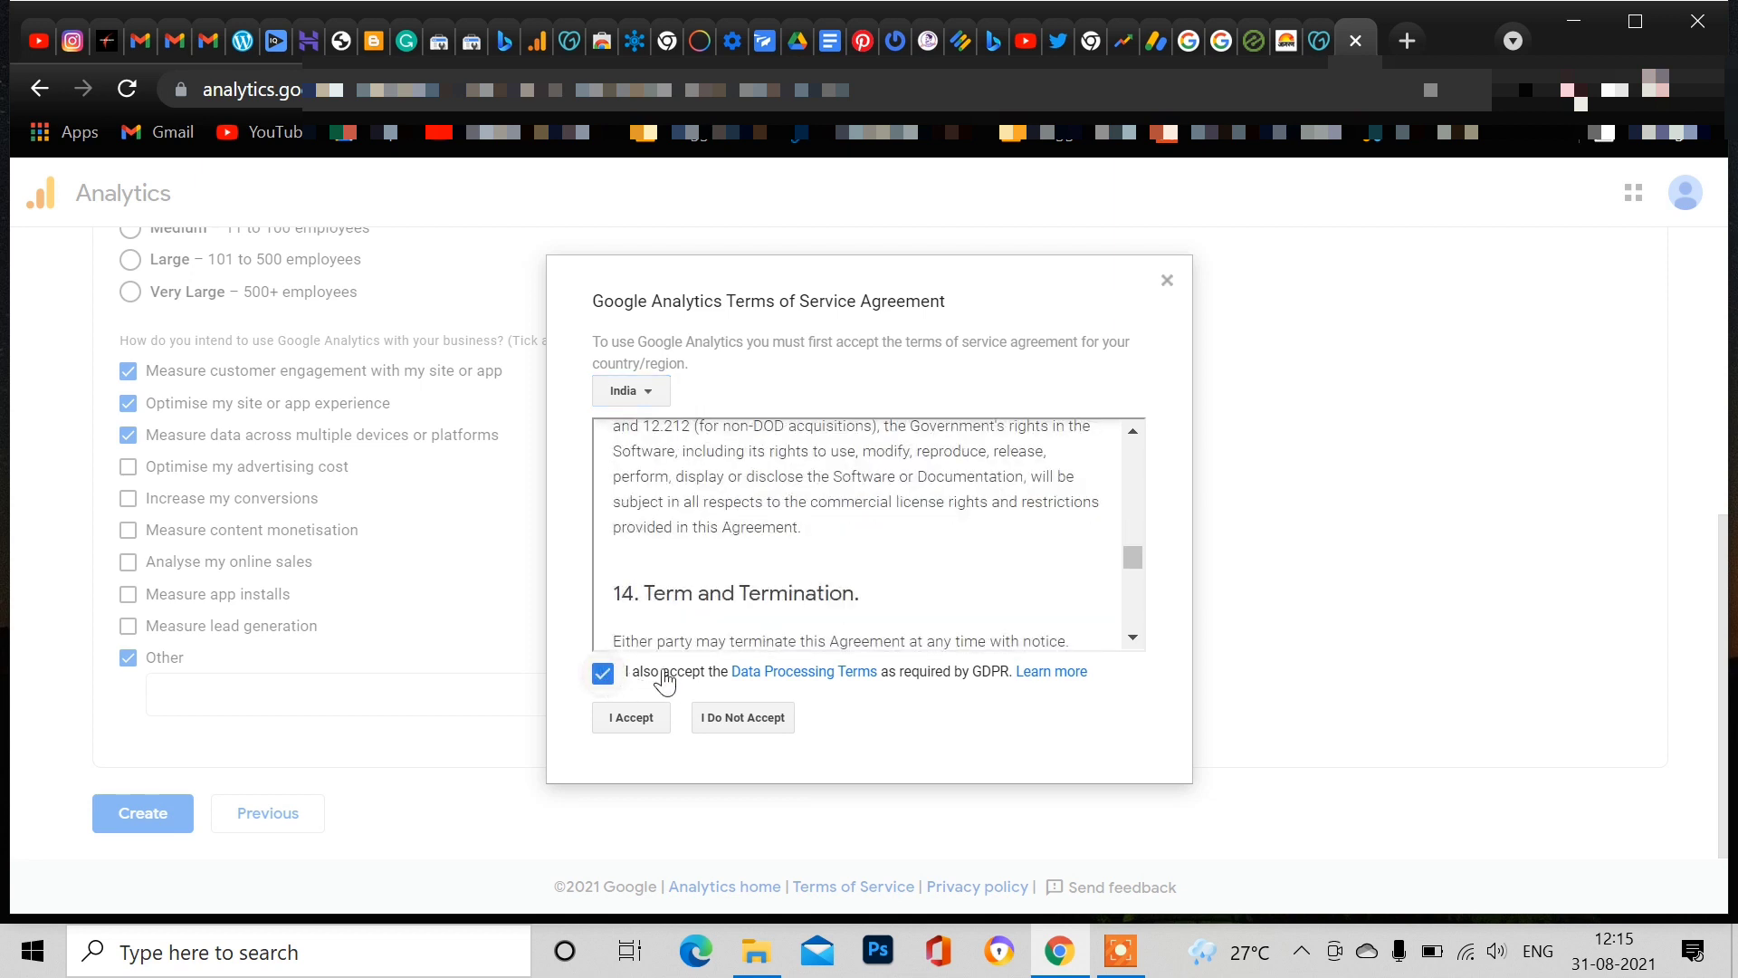
click(643, 724)
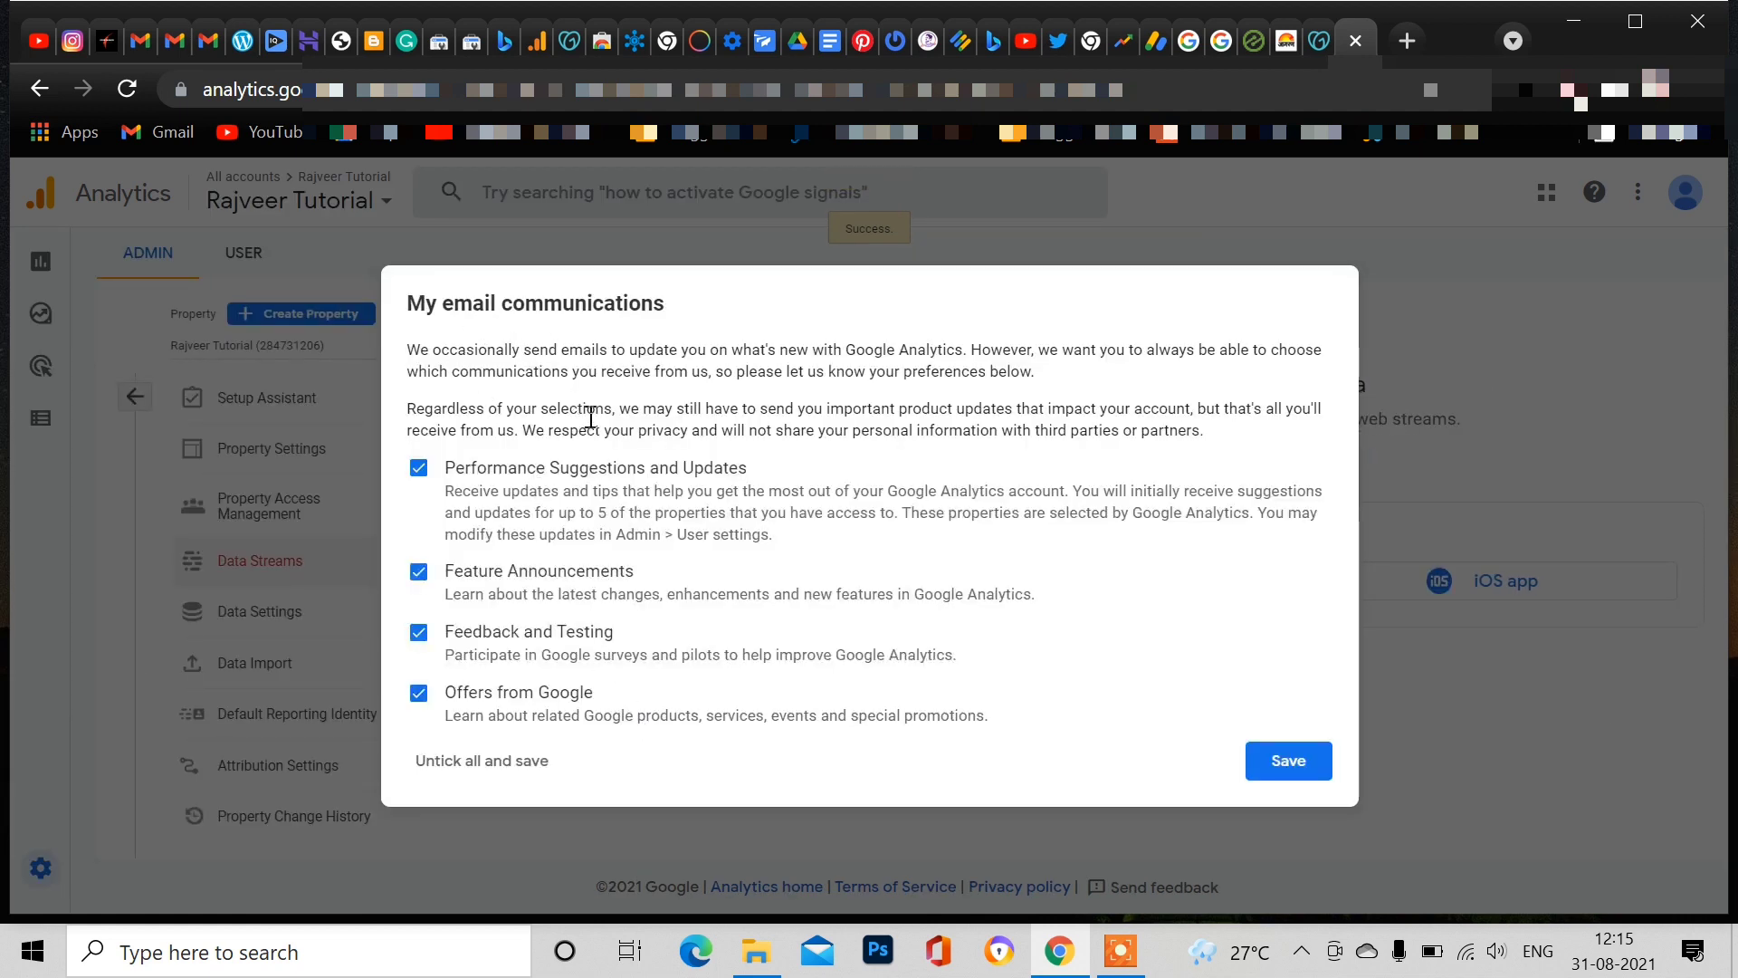
click(1270, 764)
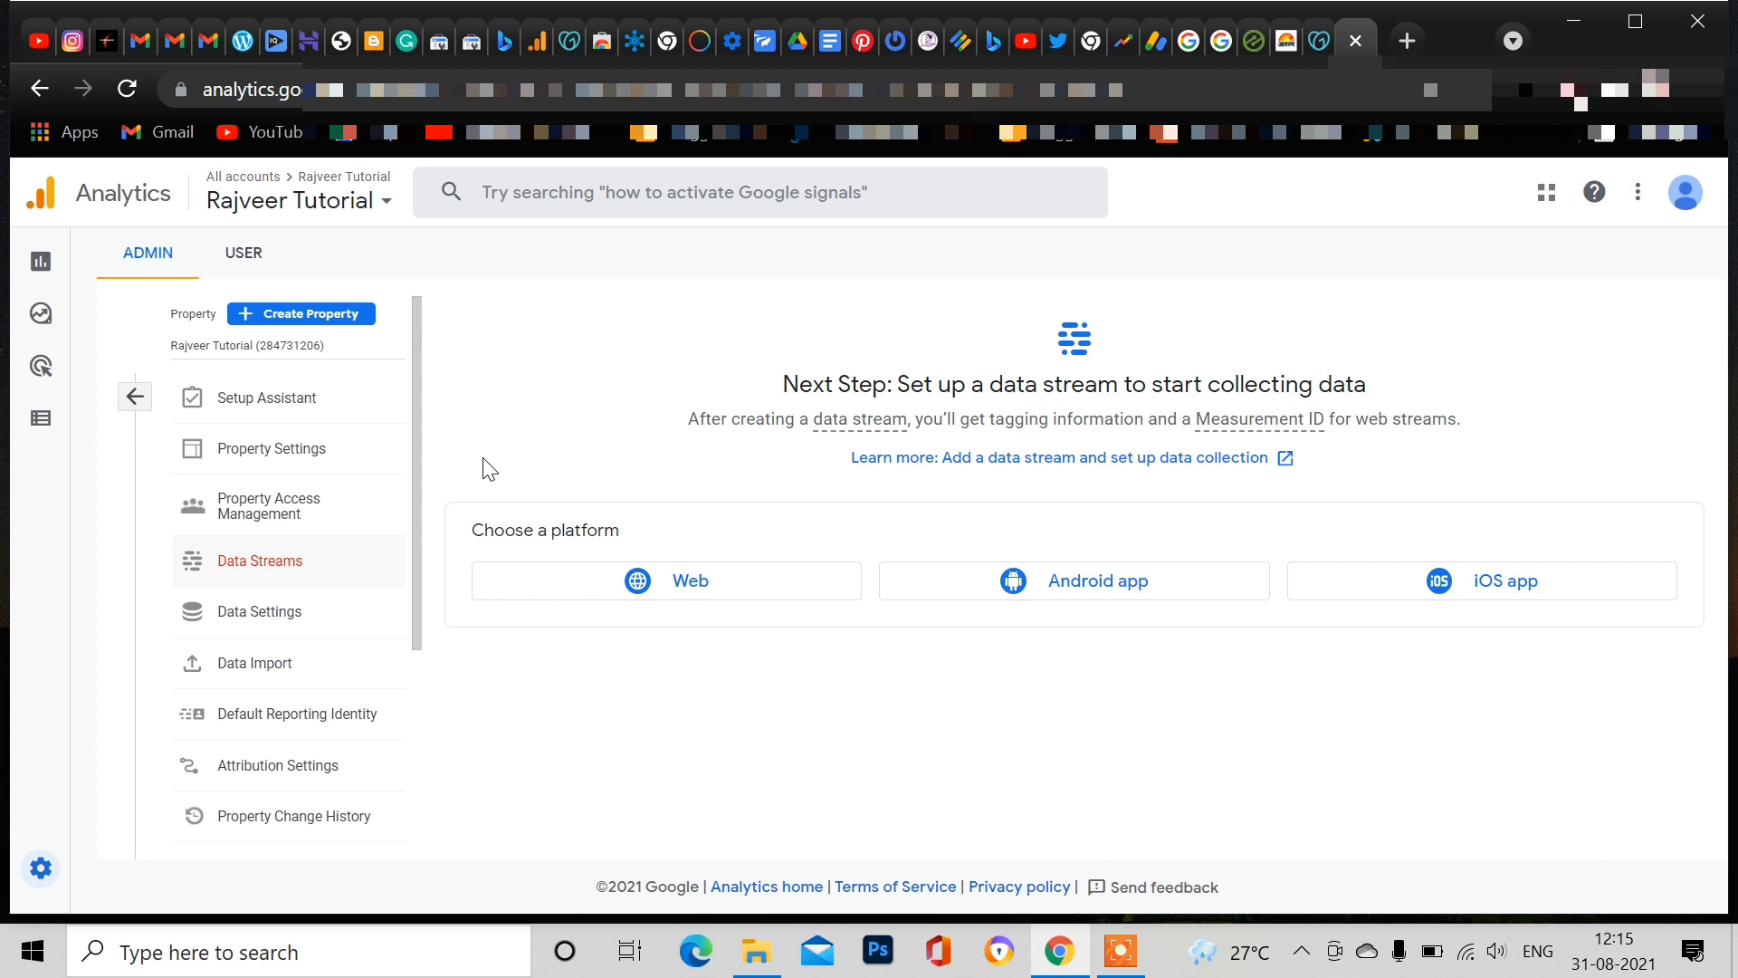
Step: Start a web data stream and paste in the site address copied from the WordPress admin as its website URL
click(724, 585)
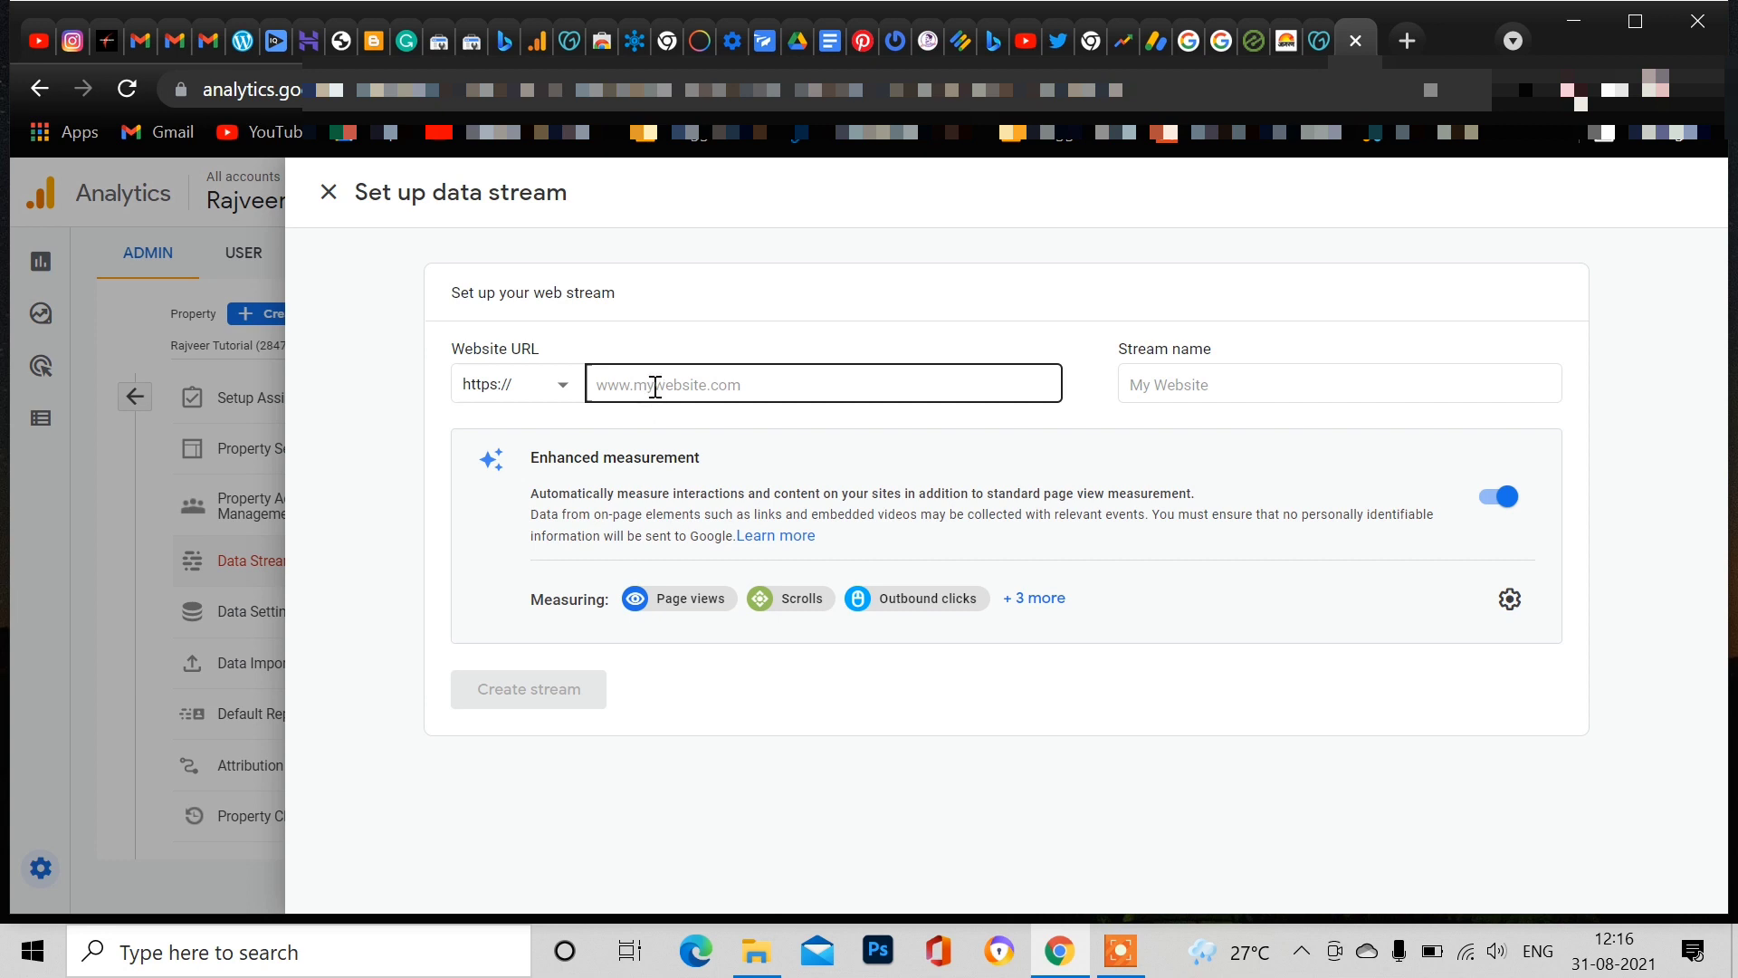
click(344, 40)
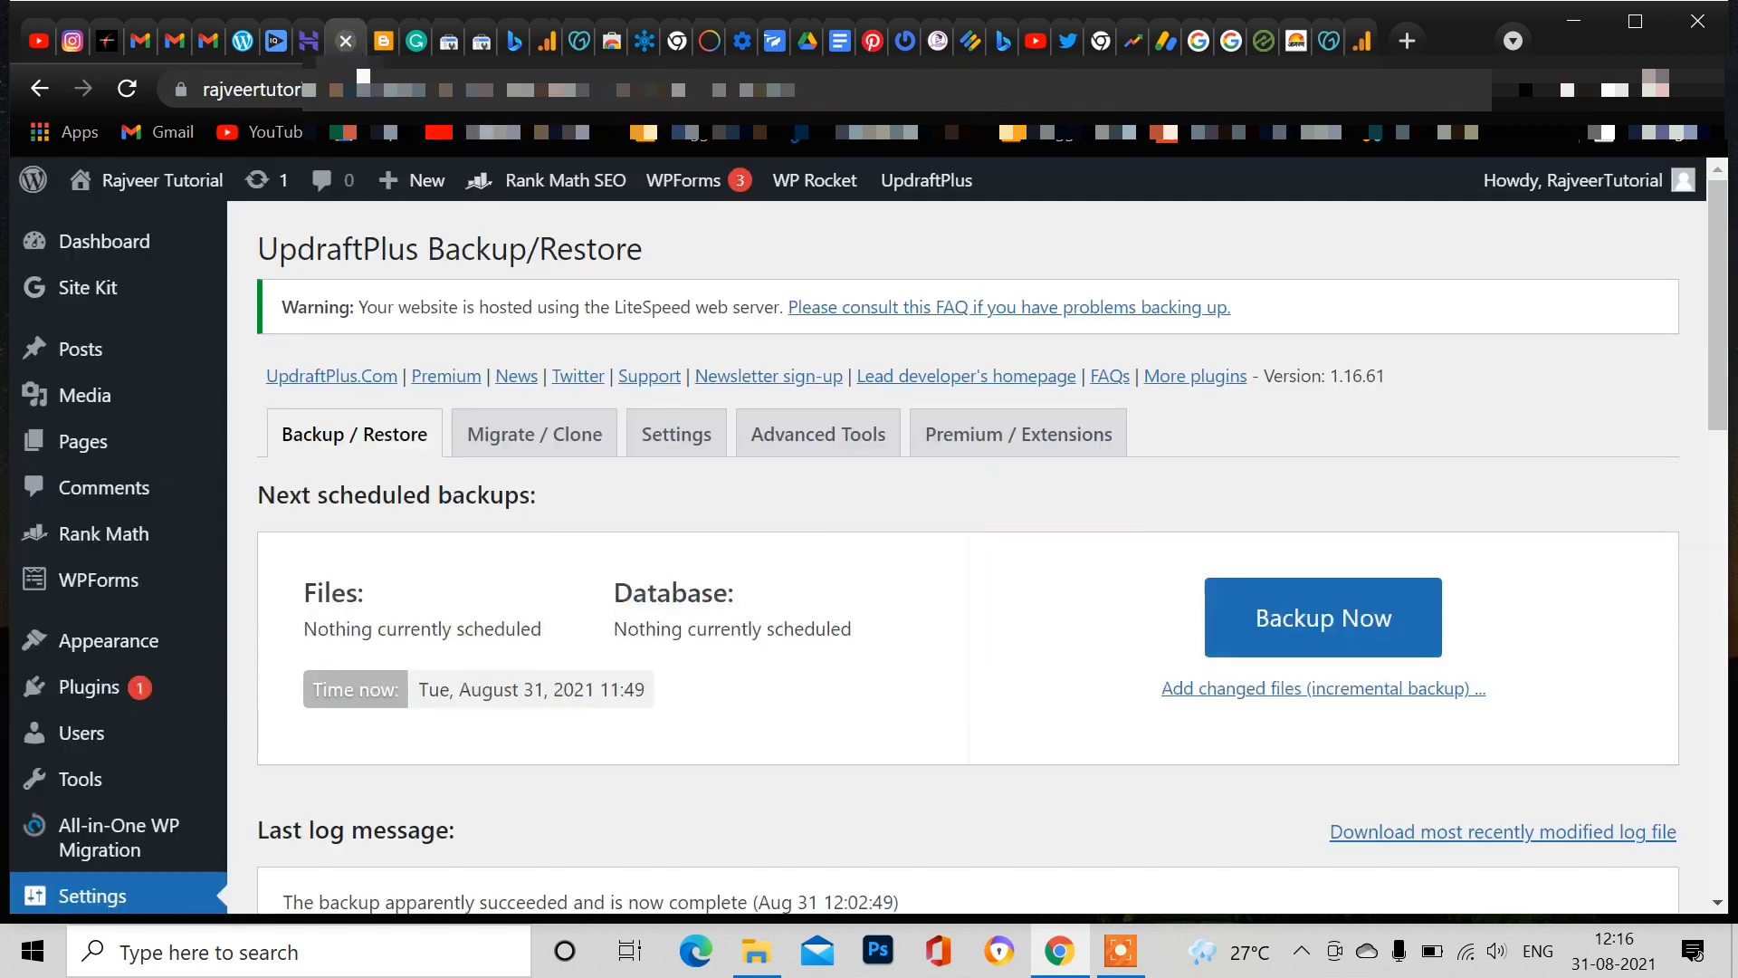
right_click(200, 180)
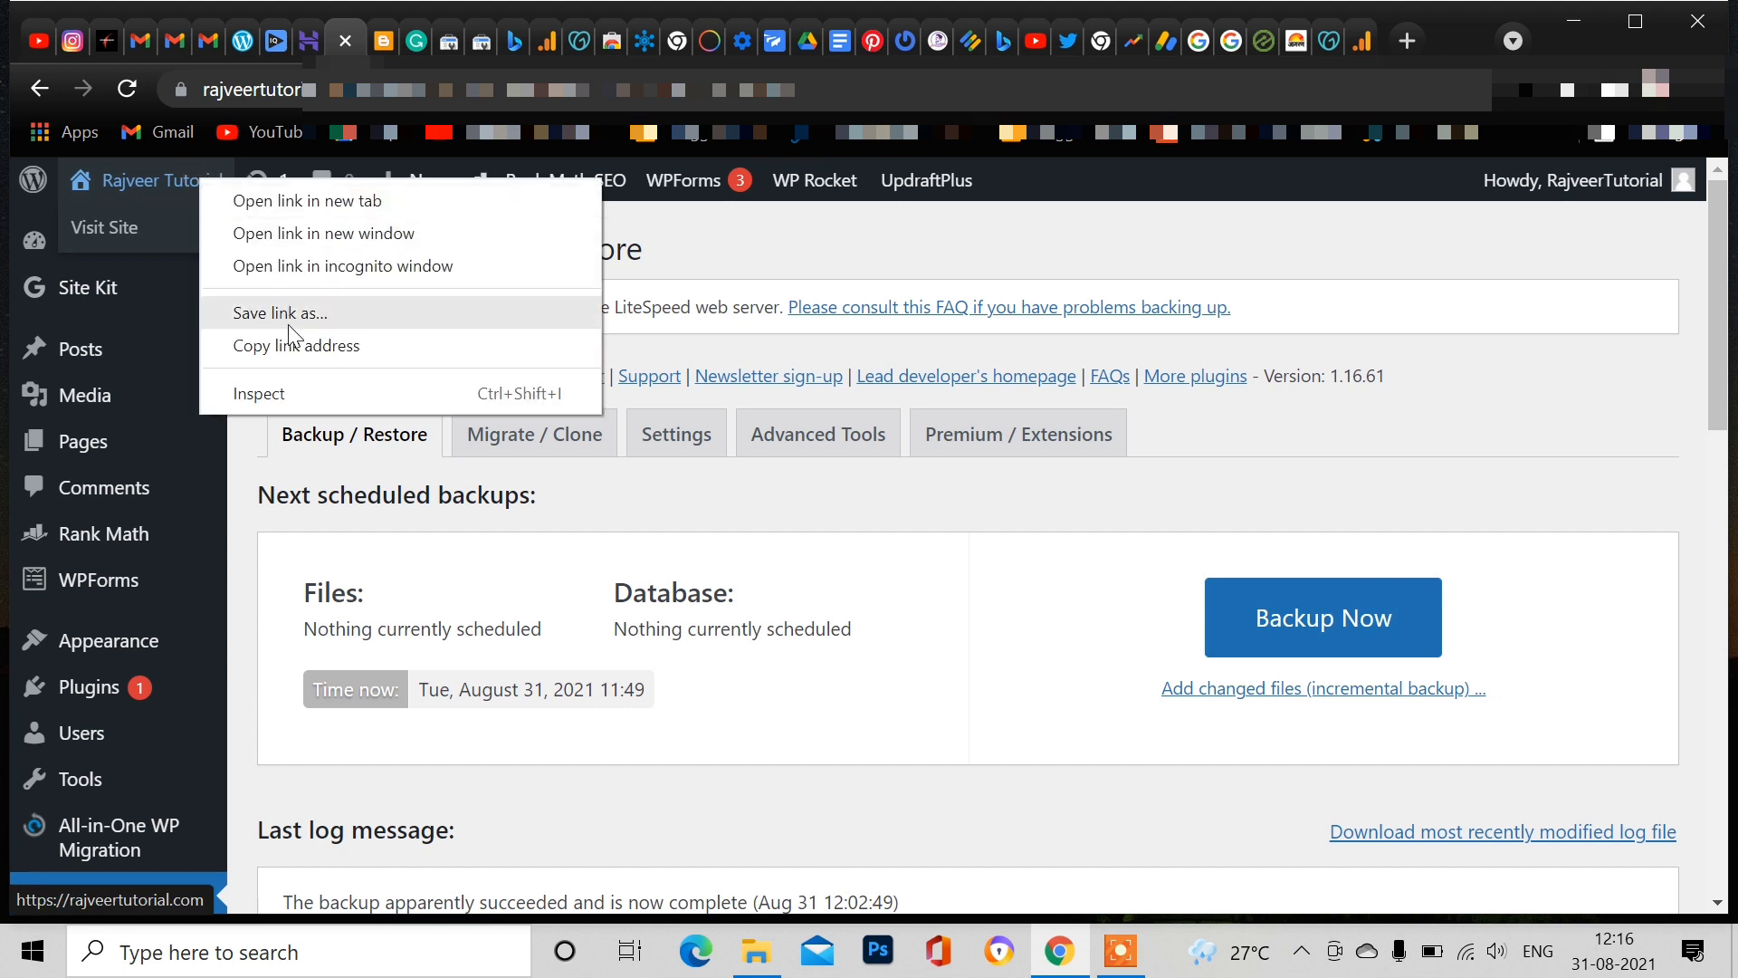
click(296, 346)
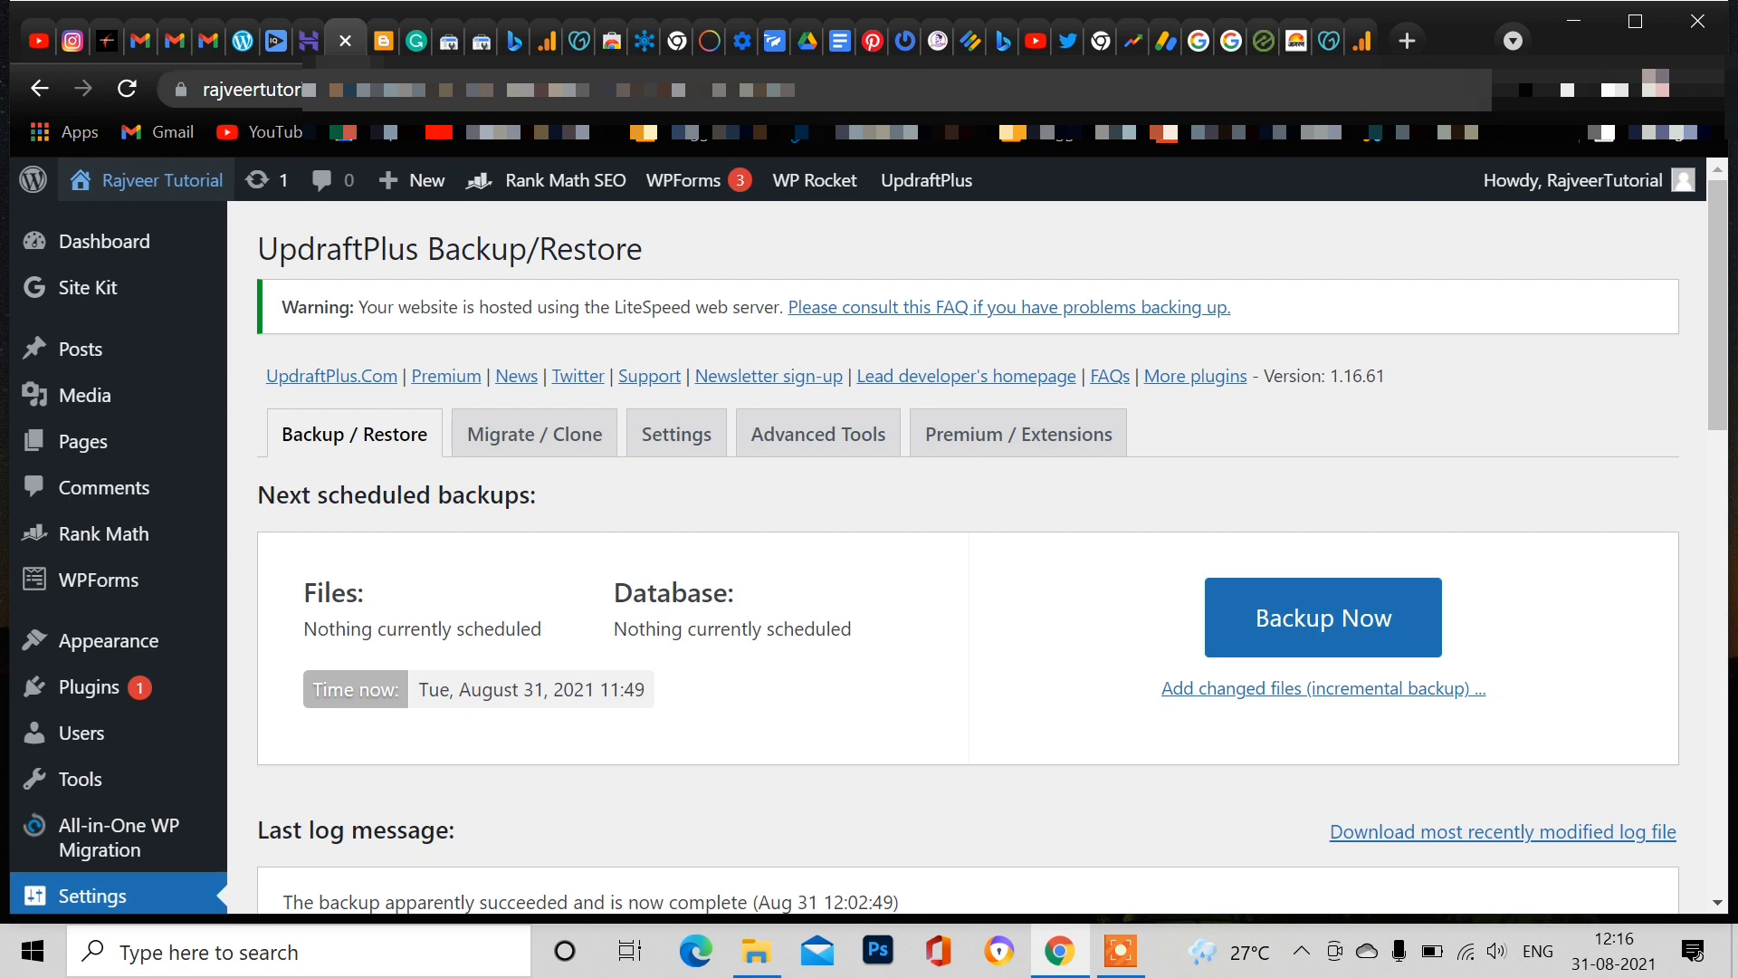
click(1360, 40)
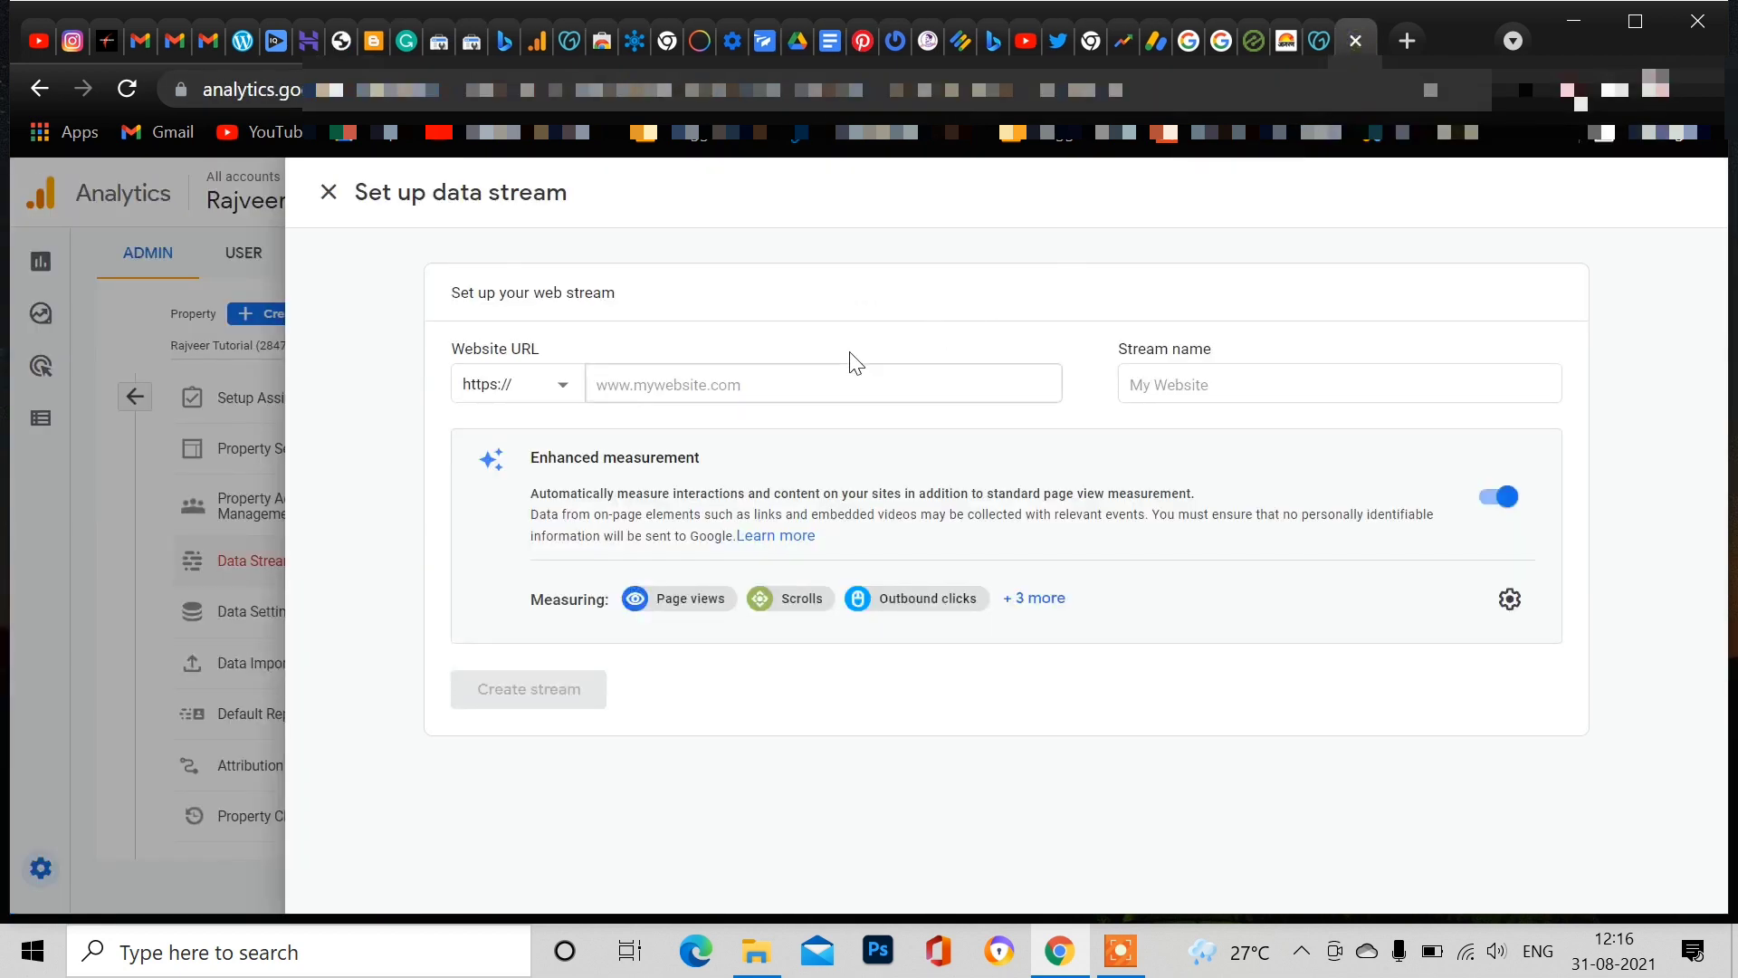
click(810, 380)
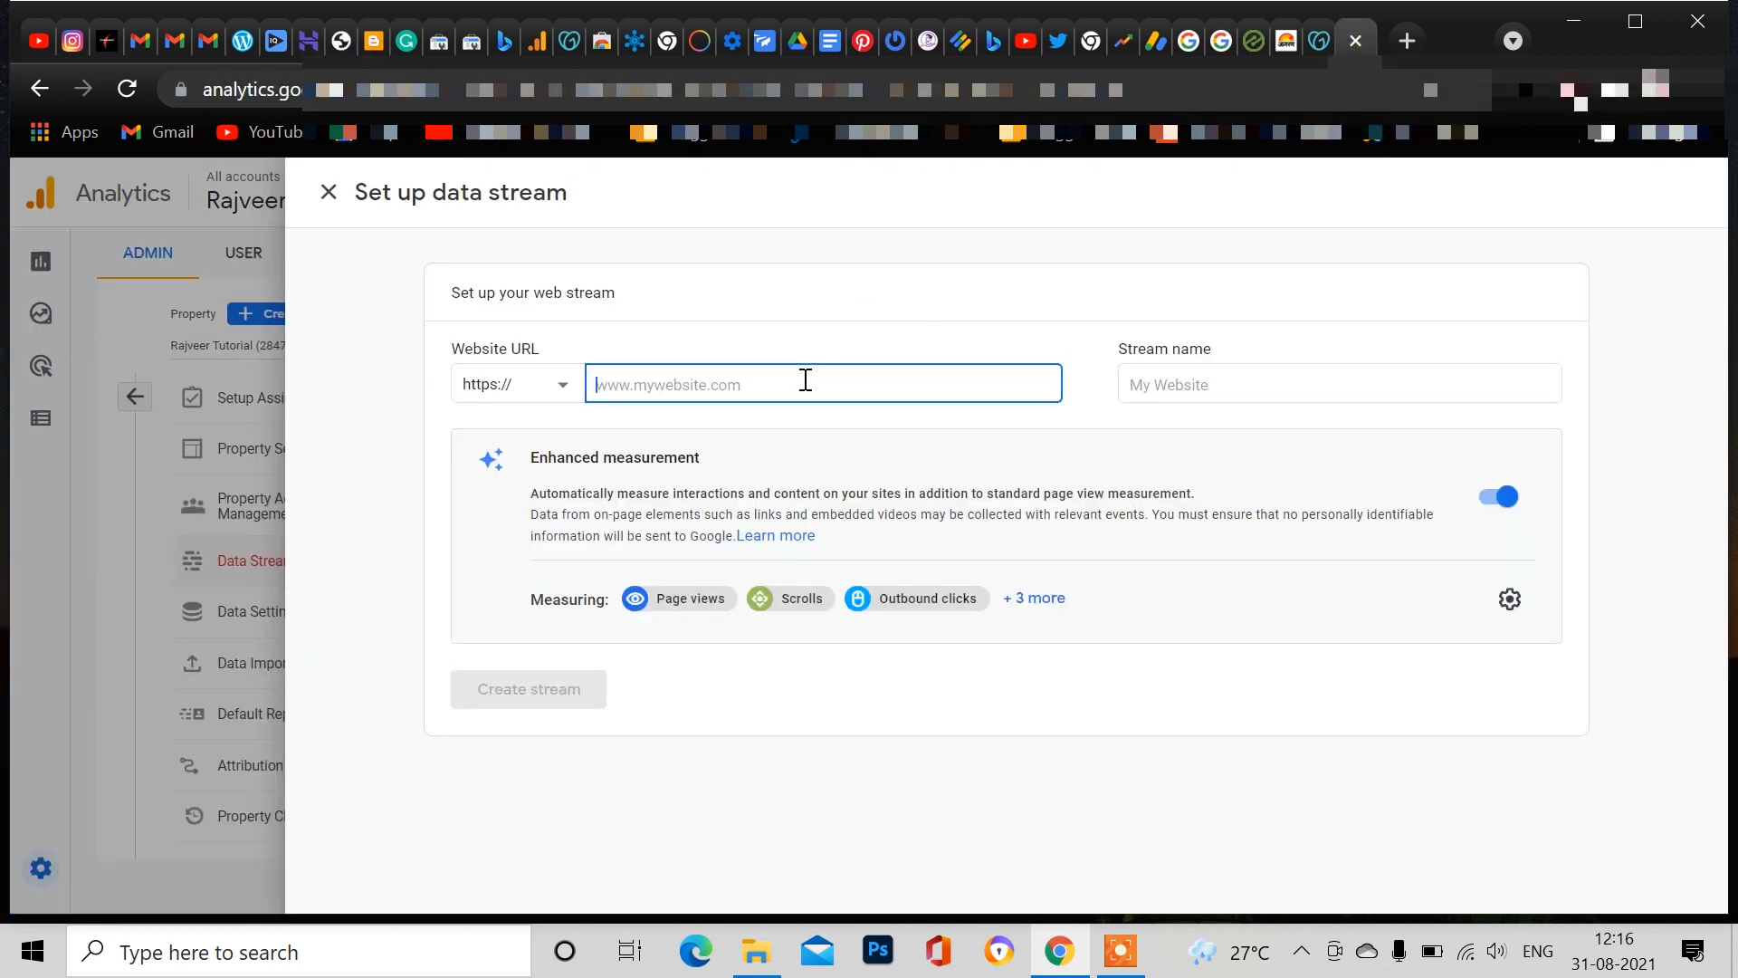
key(ctrl+v)
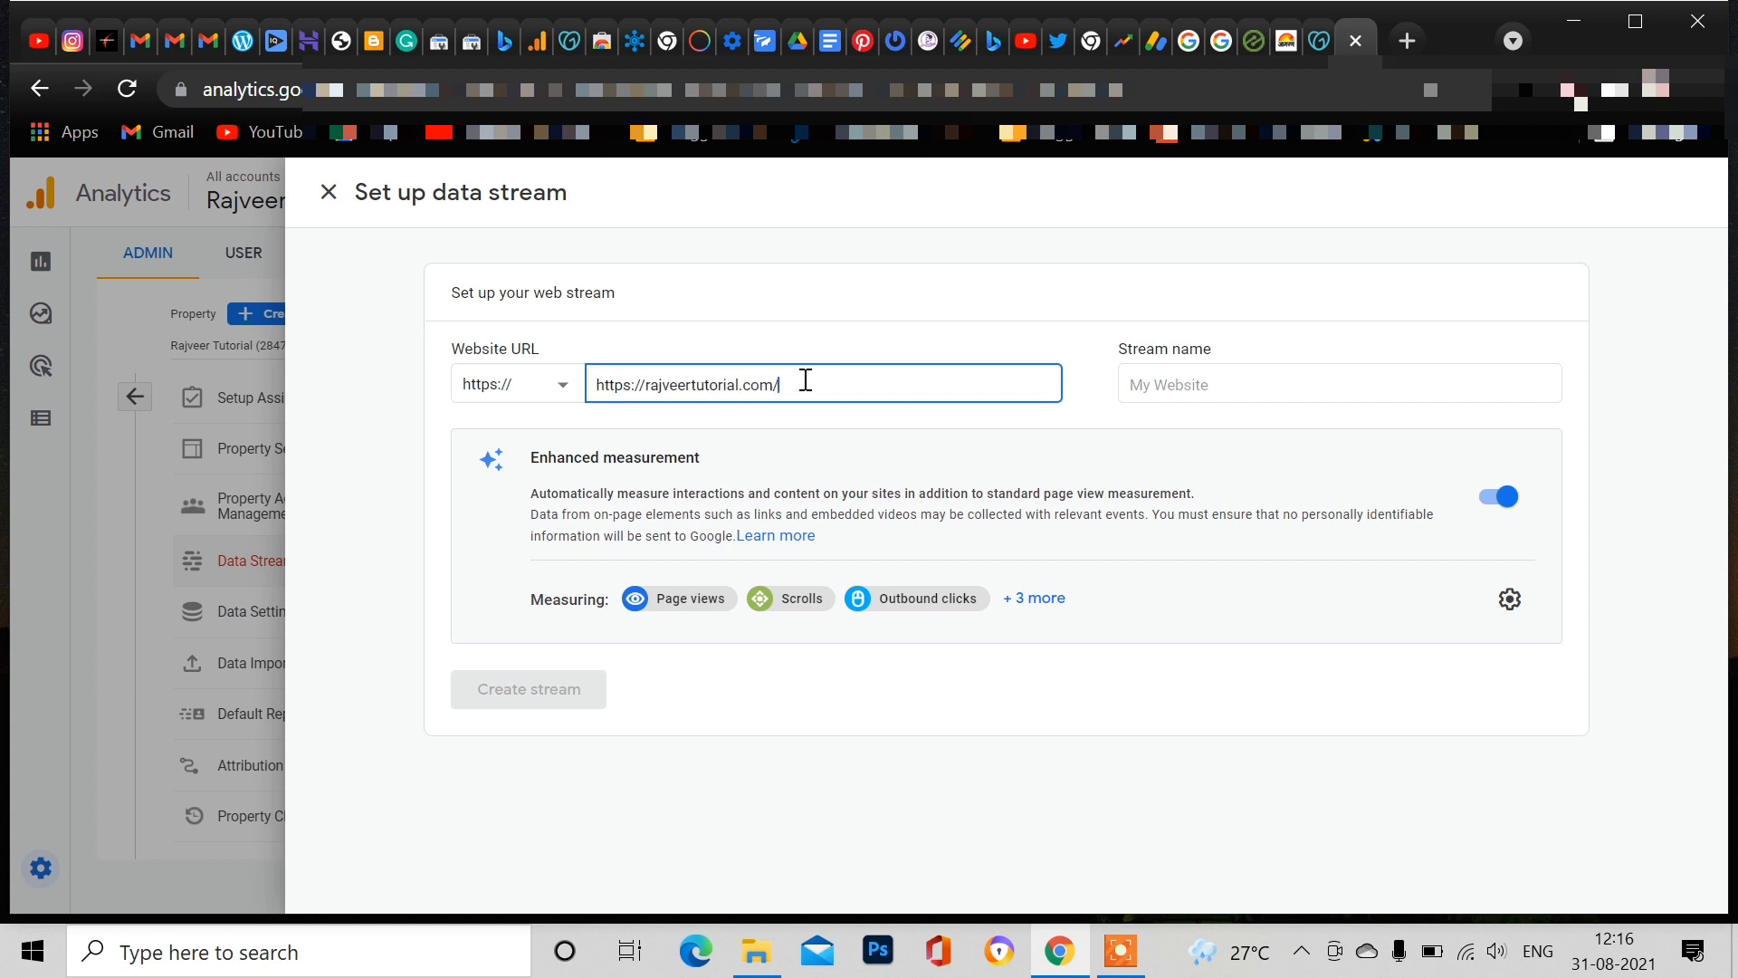
click(646, 382)
key(BackSpace)
key(BackSpace)
key(BackSpace)
key(BackSpace)
key(BackSpace)
key(BackSpace)
key(BackSpace)
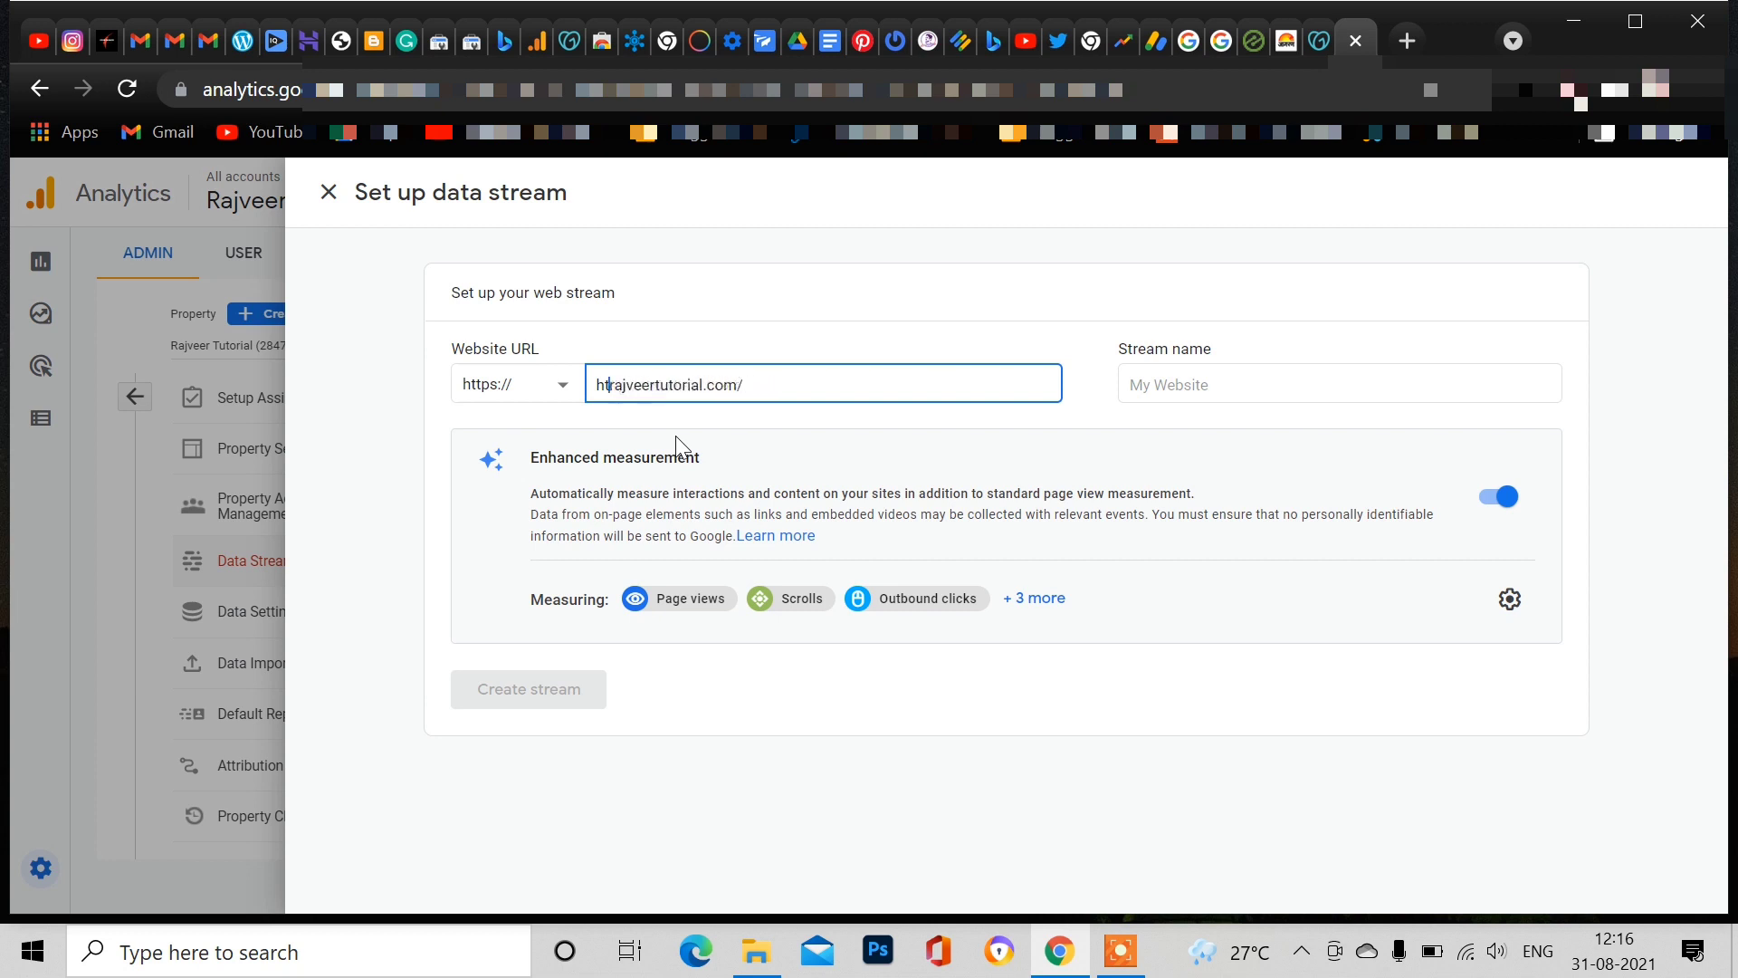
key(BackSpace)
text(www.)
click(809, 383)
click(1328, 383)
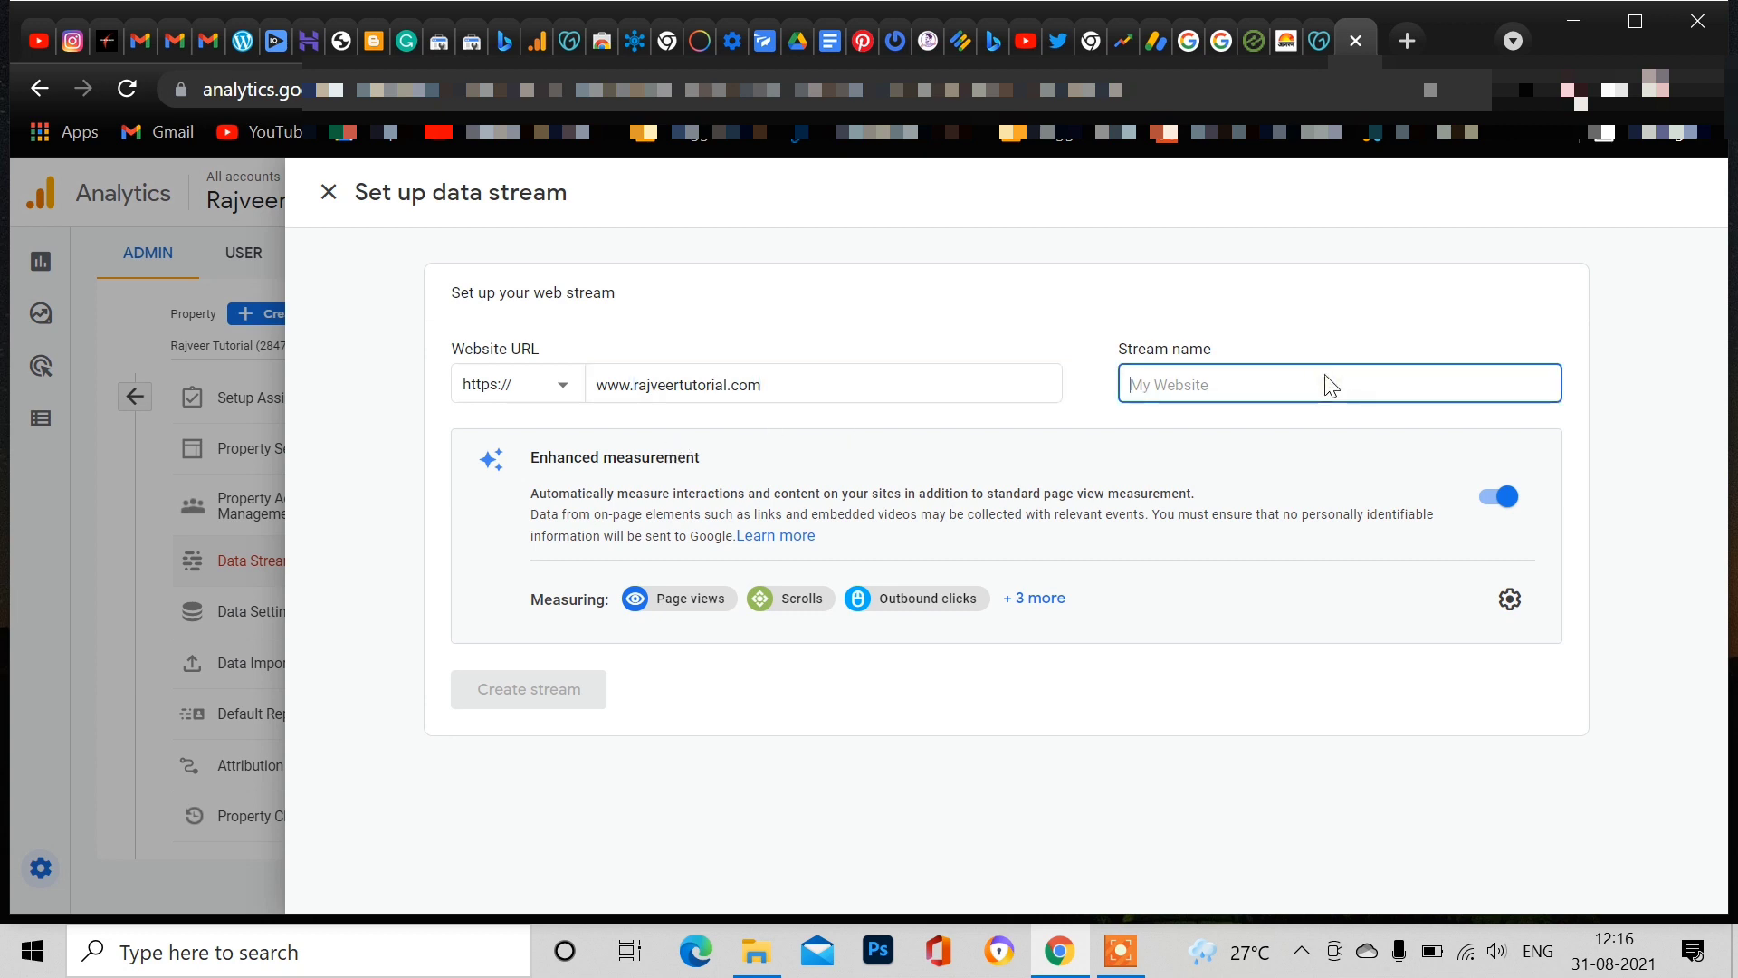
text(Ra)
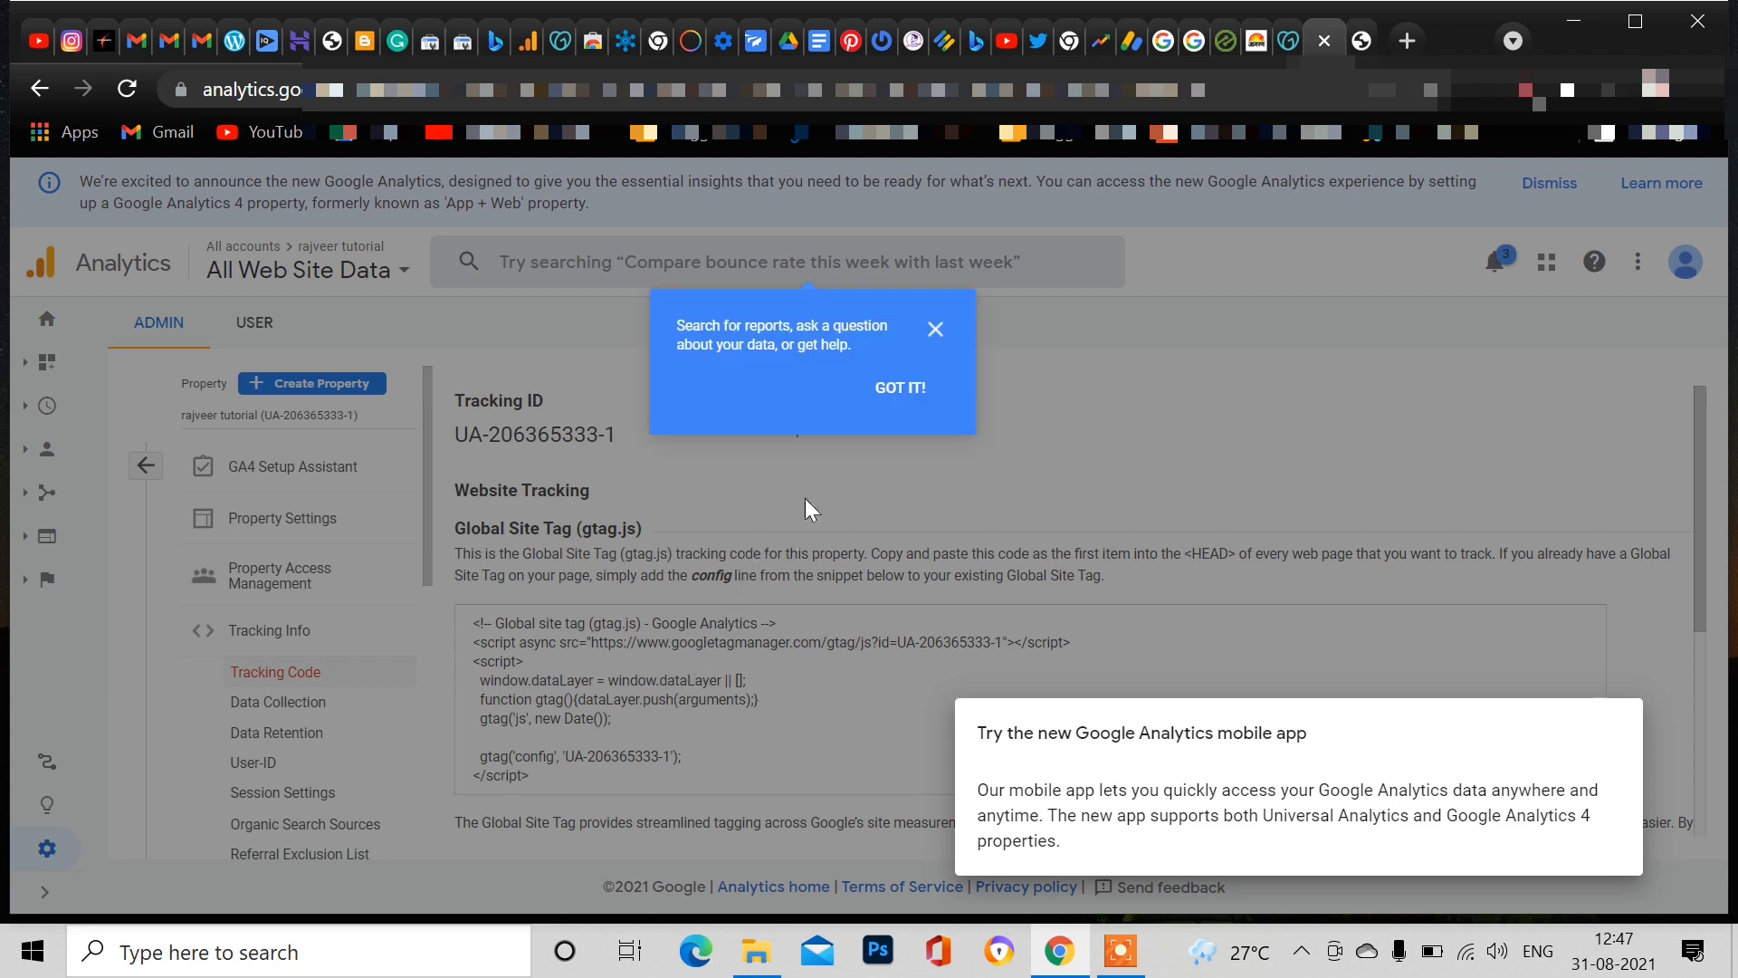
Step: Dismiss the introductory tips on the tracking code page and select the entire Global Site Tag (gtag.js) snippet
click(885, 394)
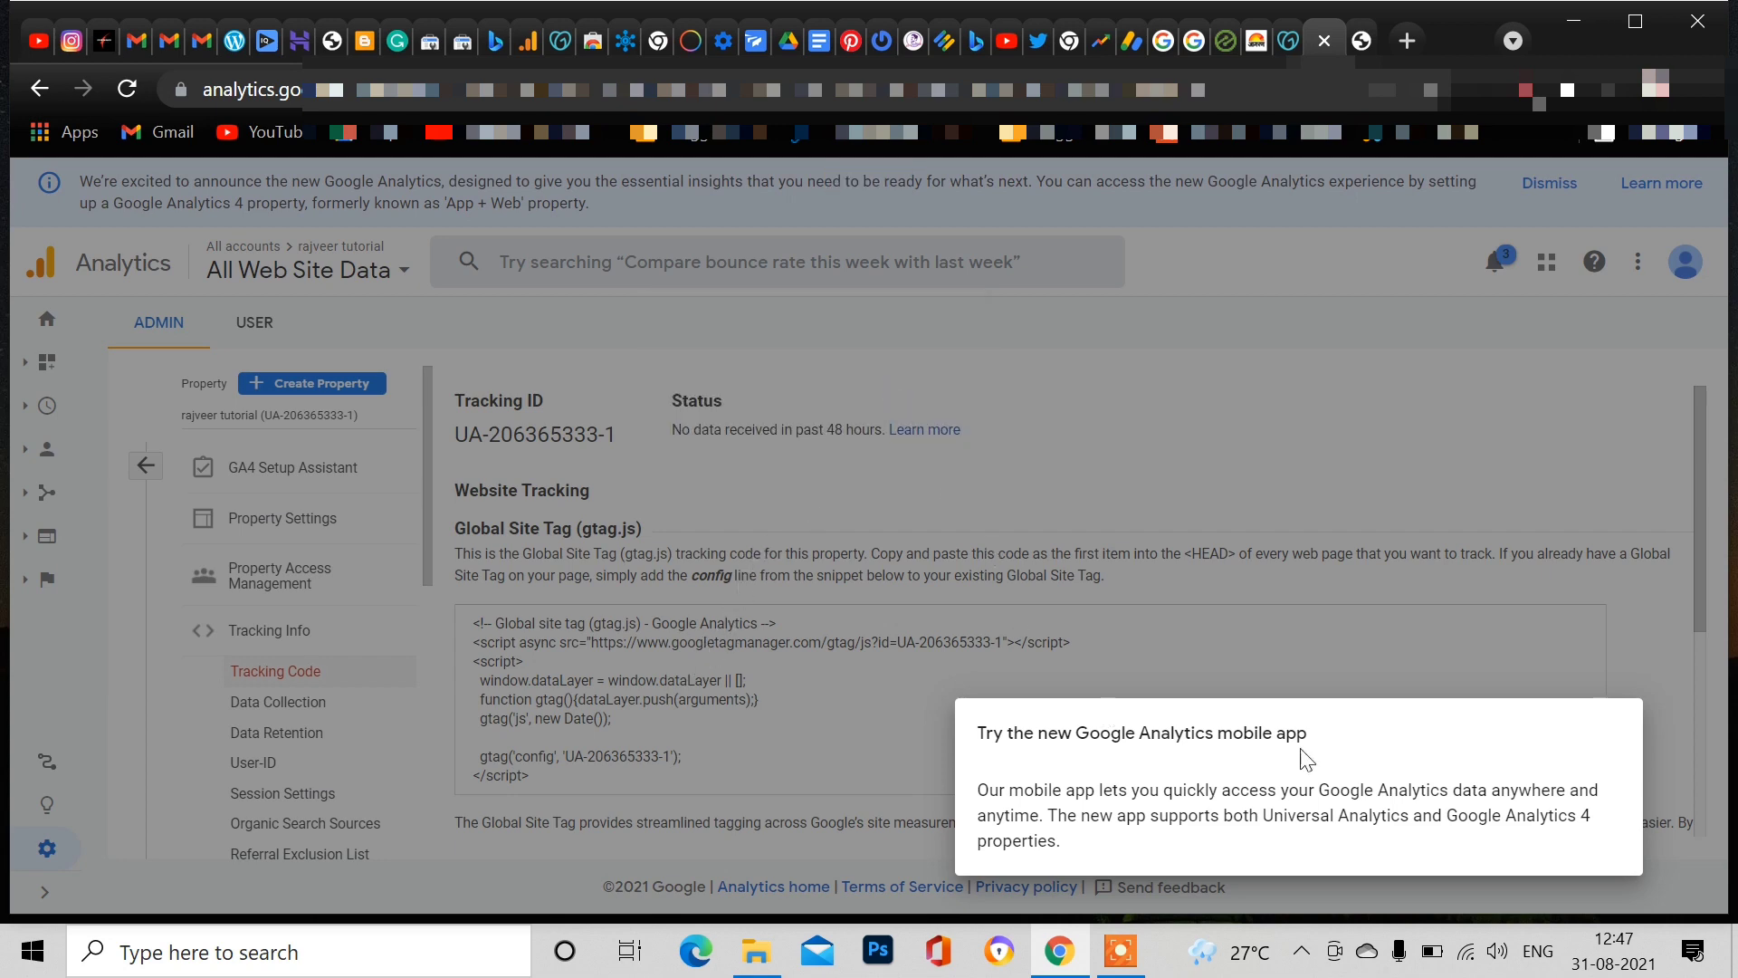
click(1340, 654)
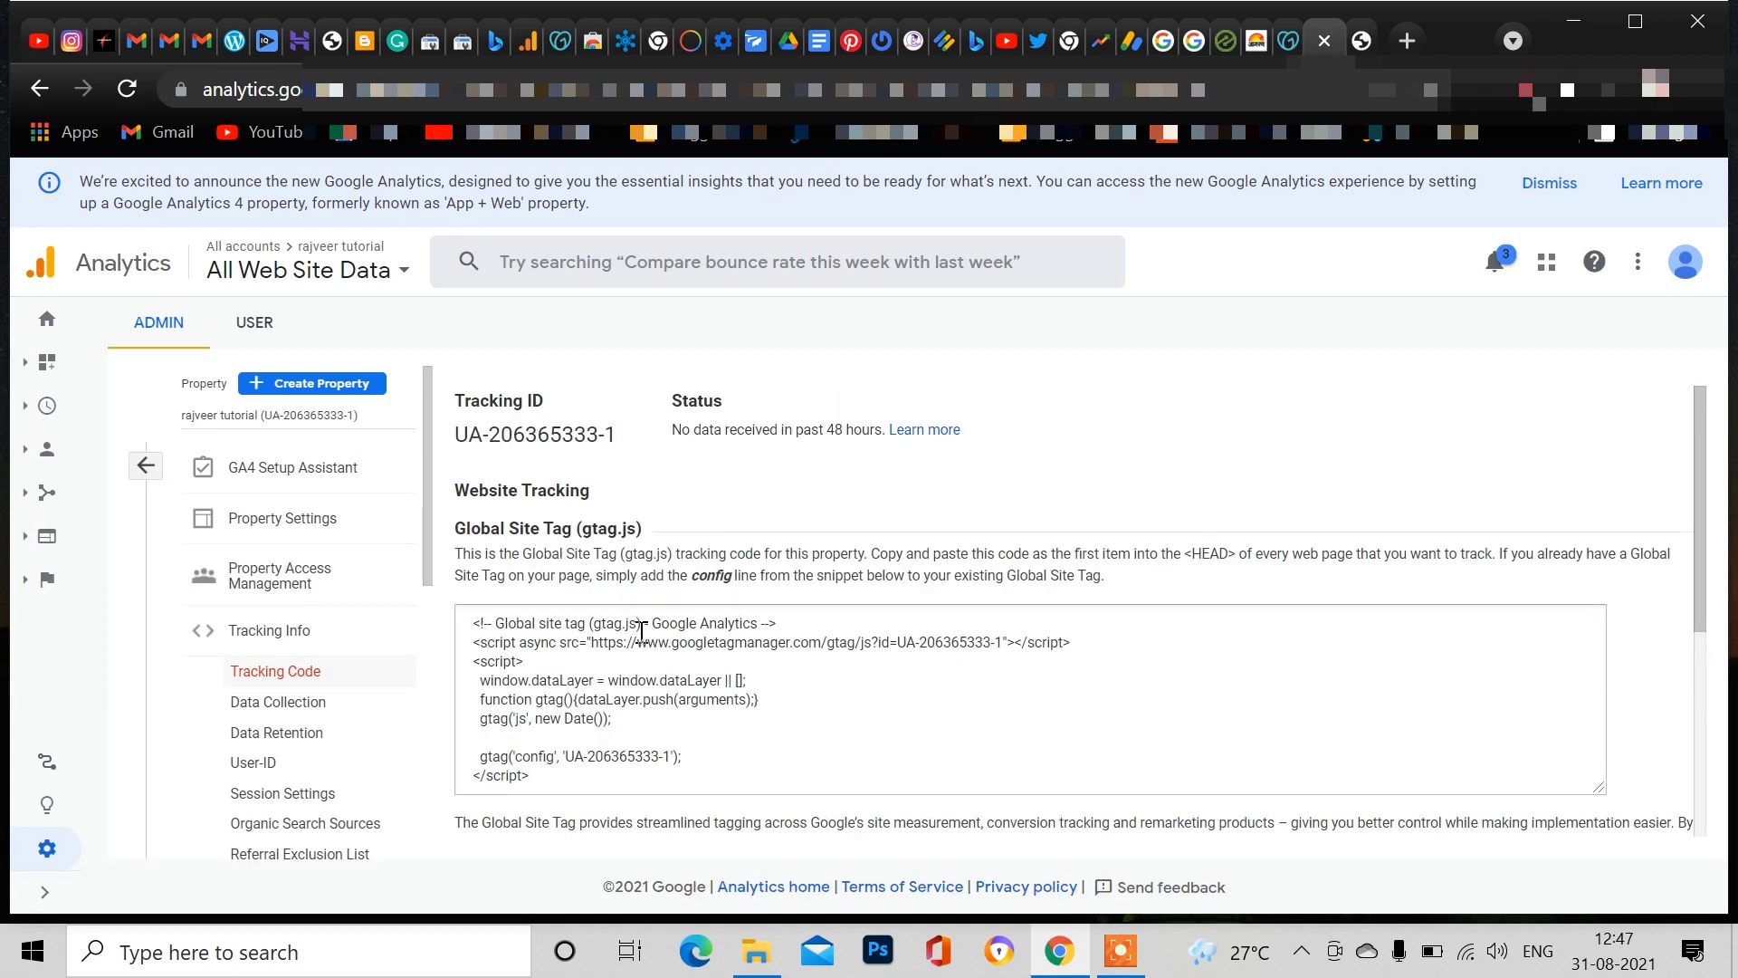
scroll(669, 625, down, 1)
scroll(729, 599, down, 1)
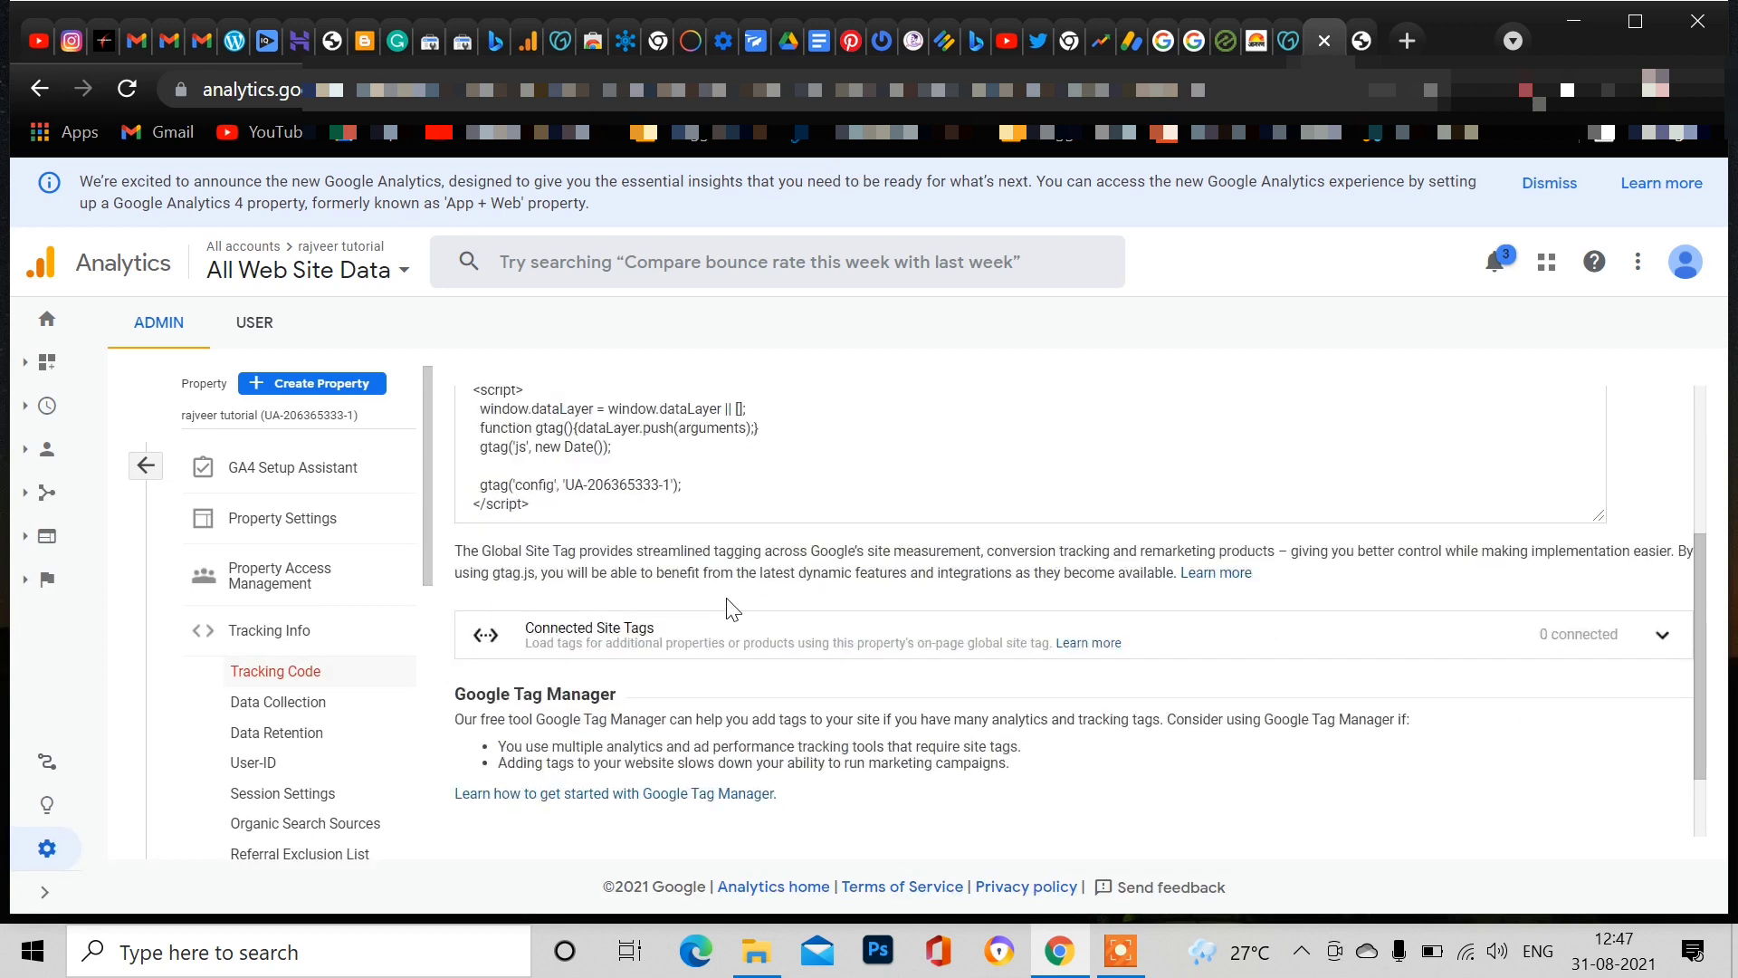
scroll(725, 621, up, 2)
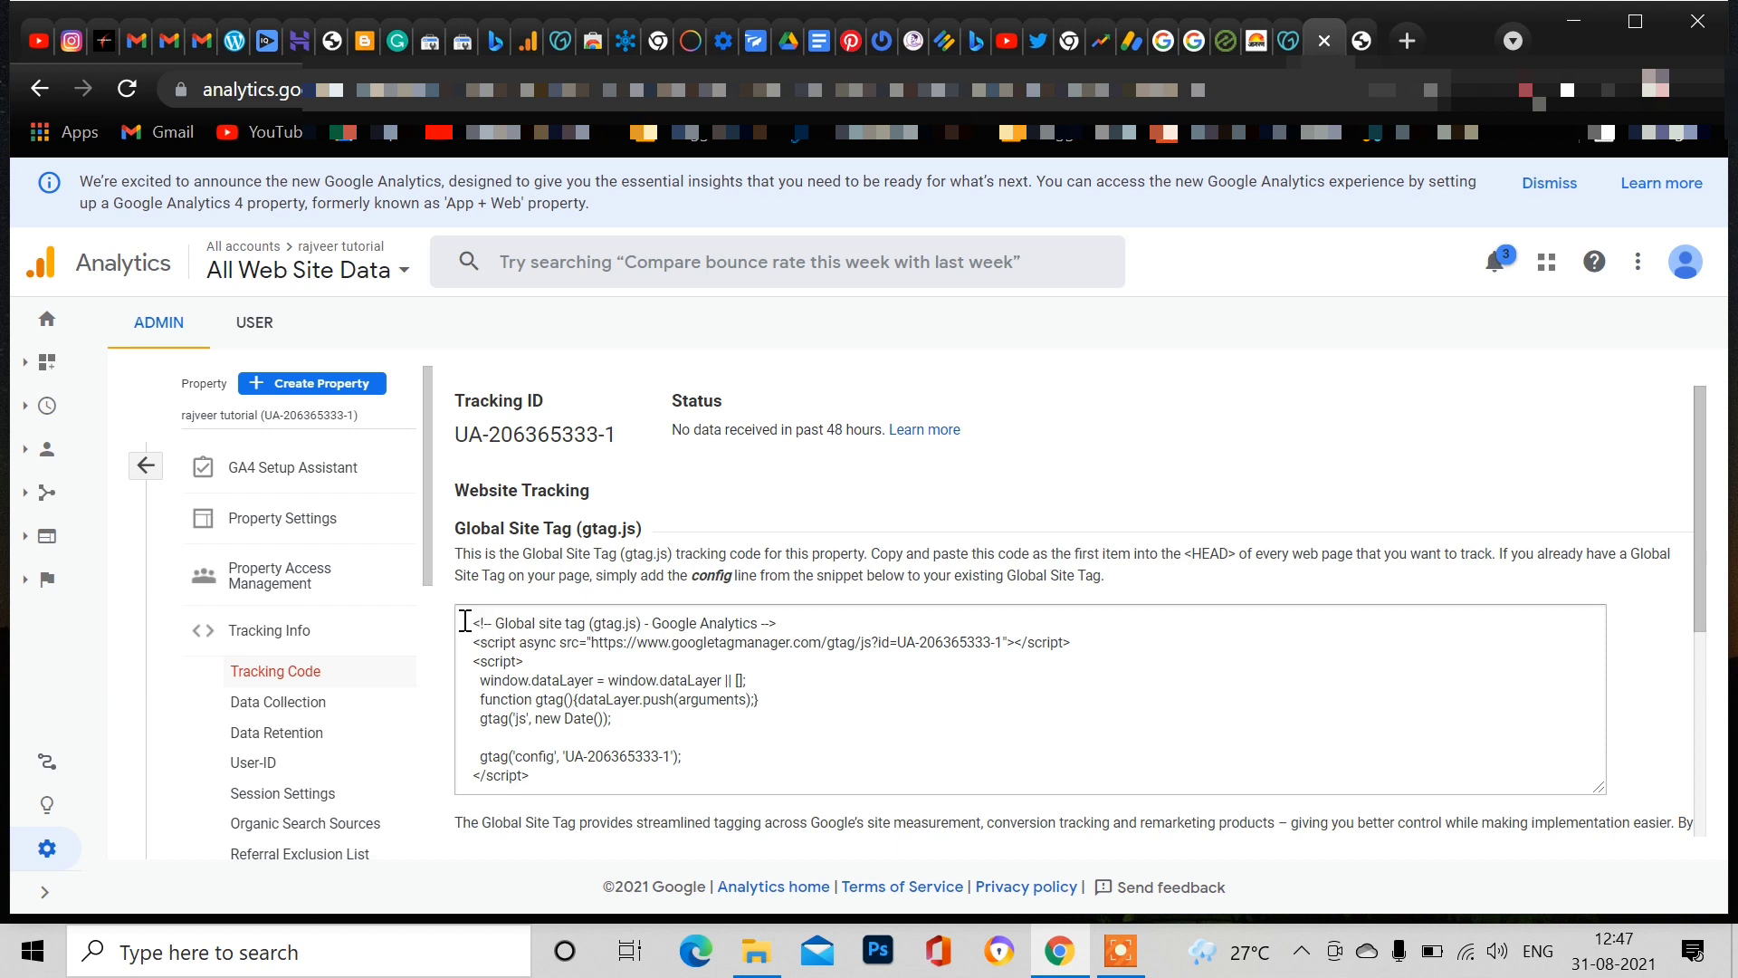
drag(471, 621, 553, 784)
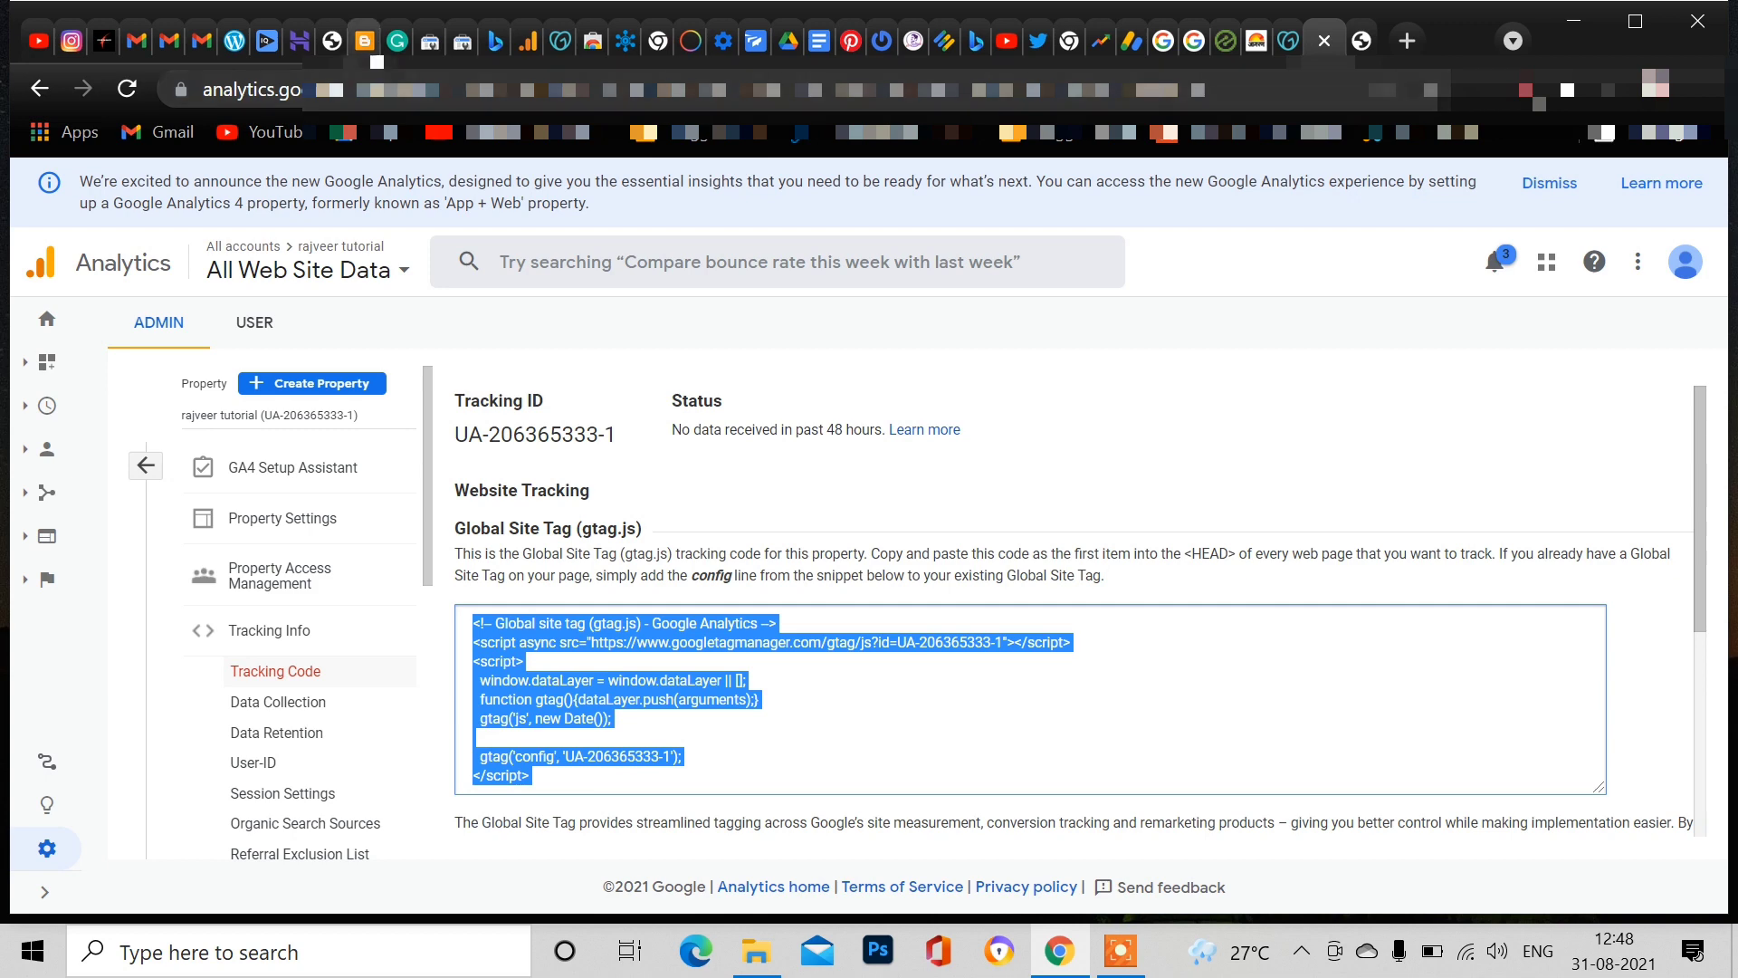
Step: Switch to Blogger and open the current theme's HTML for editing
click(365, 40)
scroll(163, 633, down, 5)
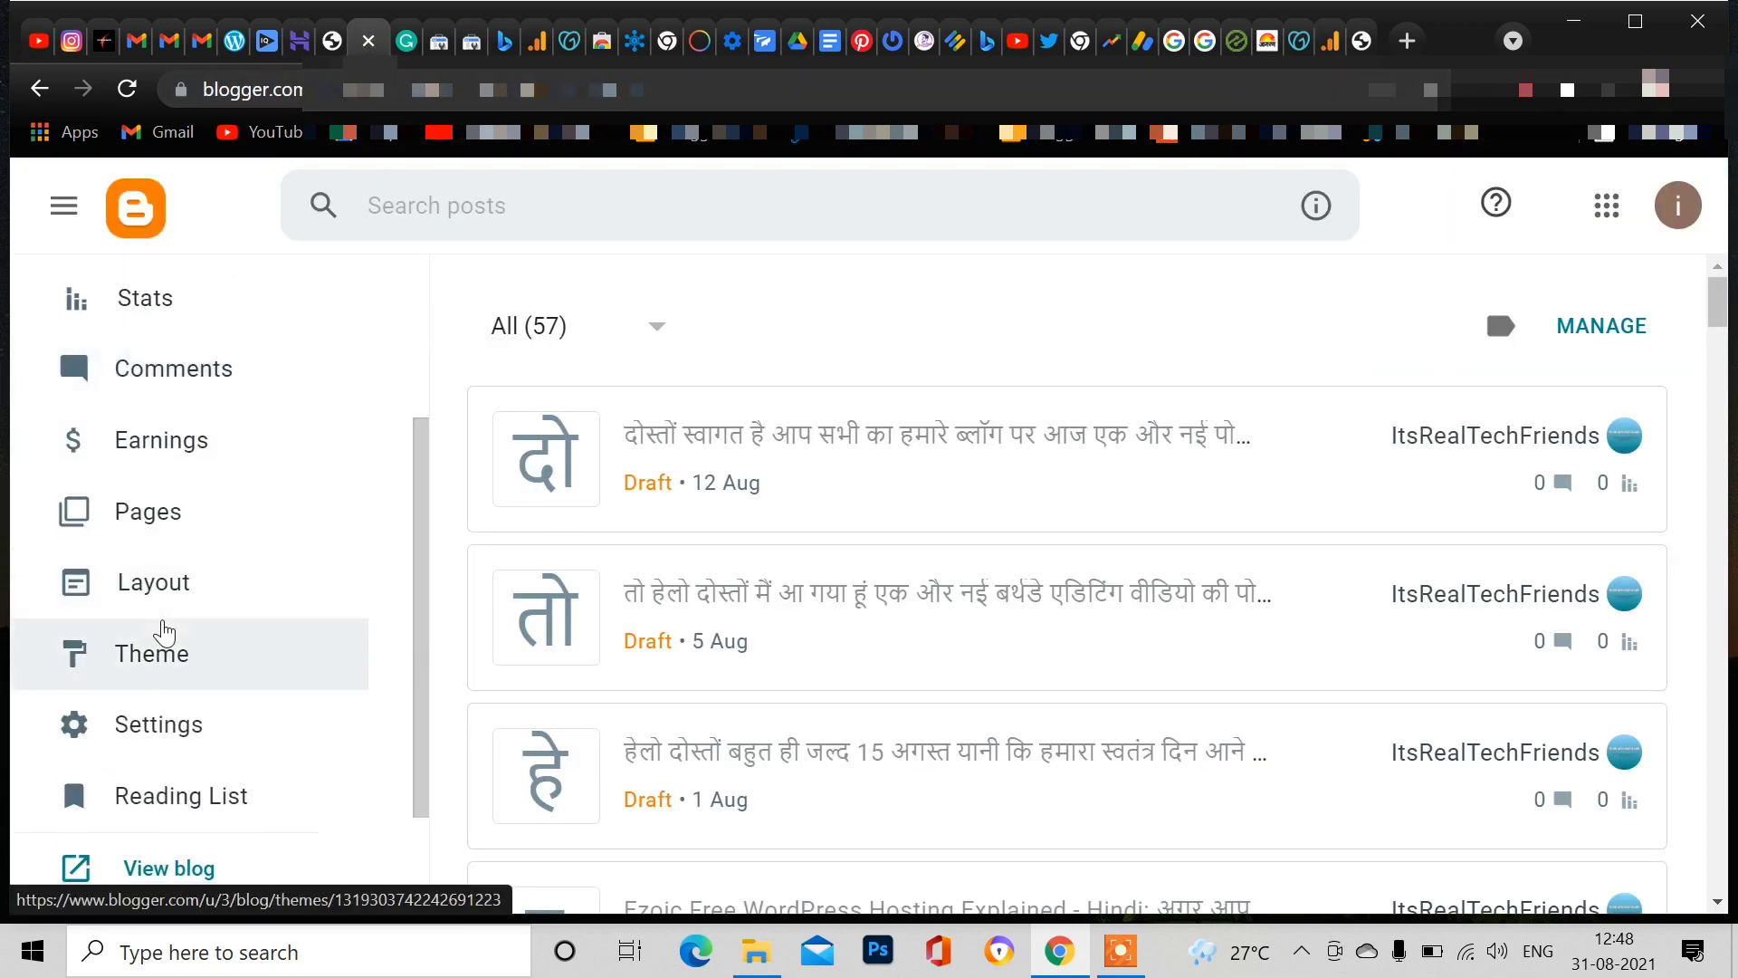
click(118, 518)
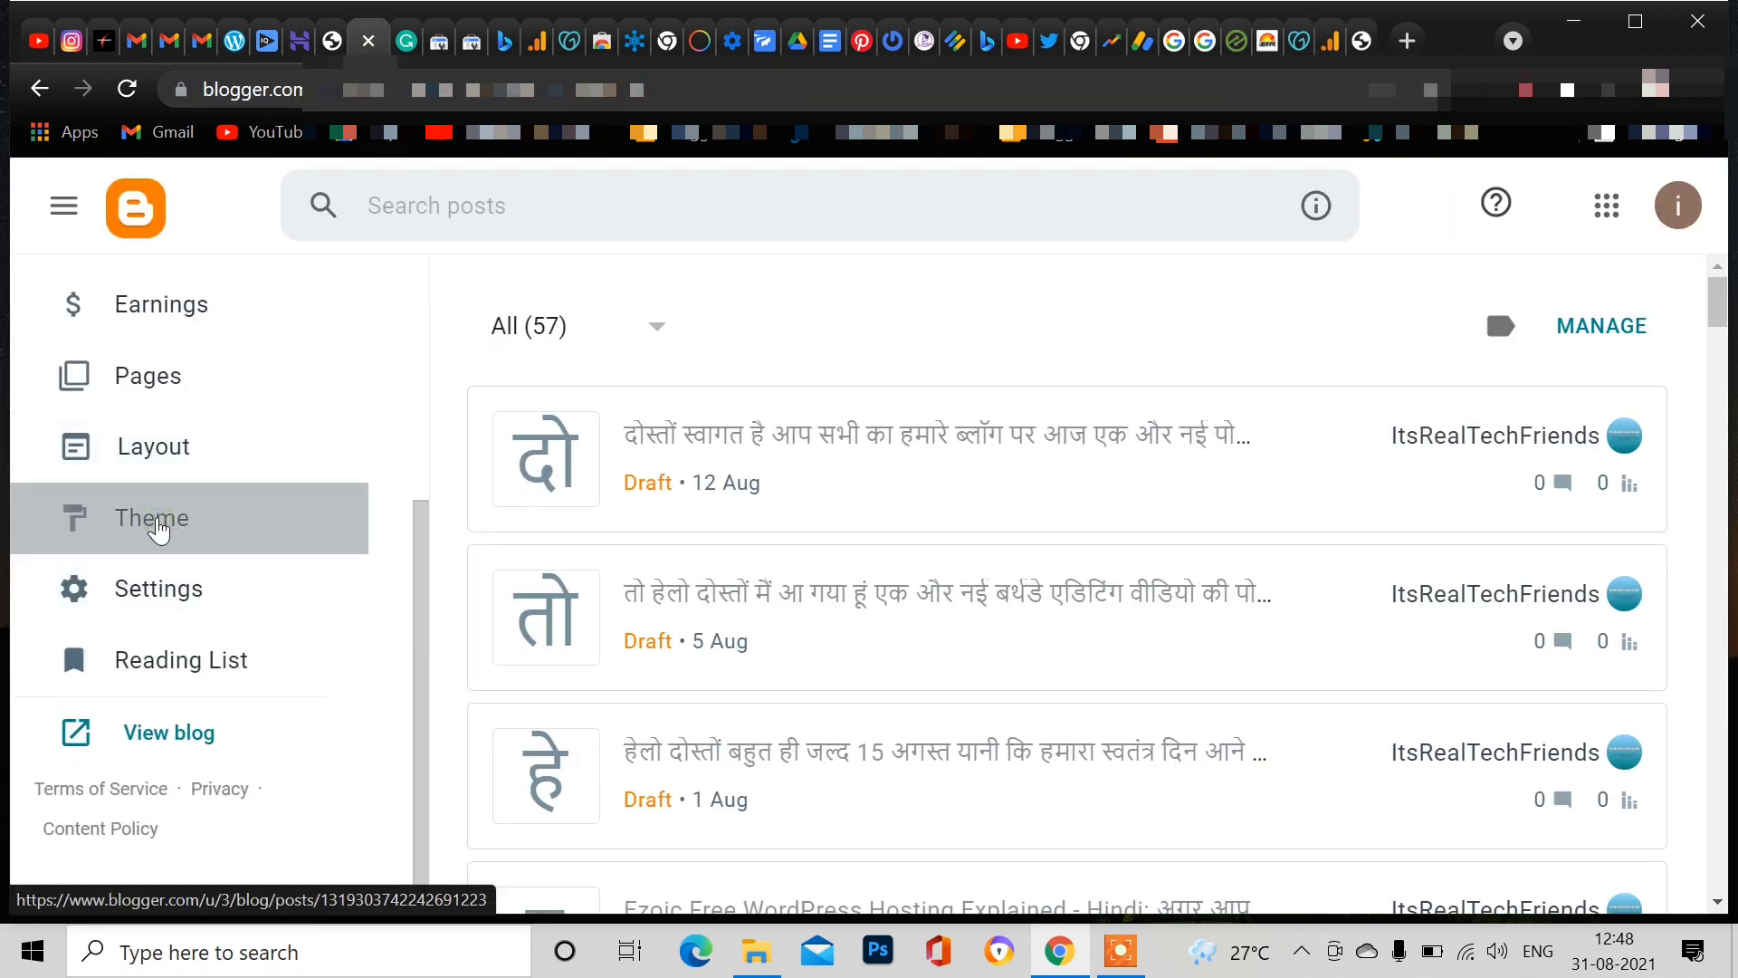
click(1005, 484)
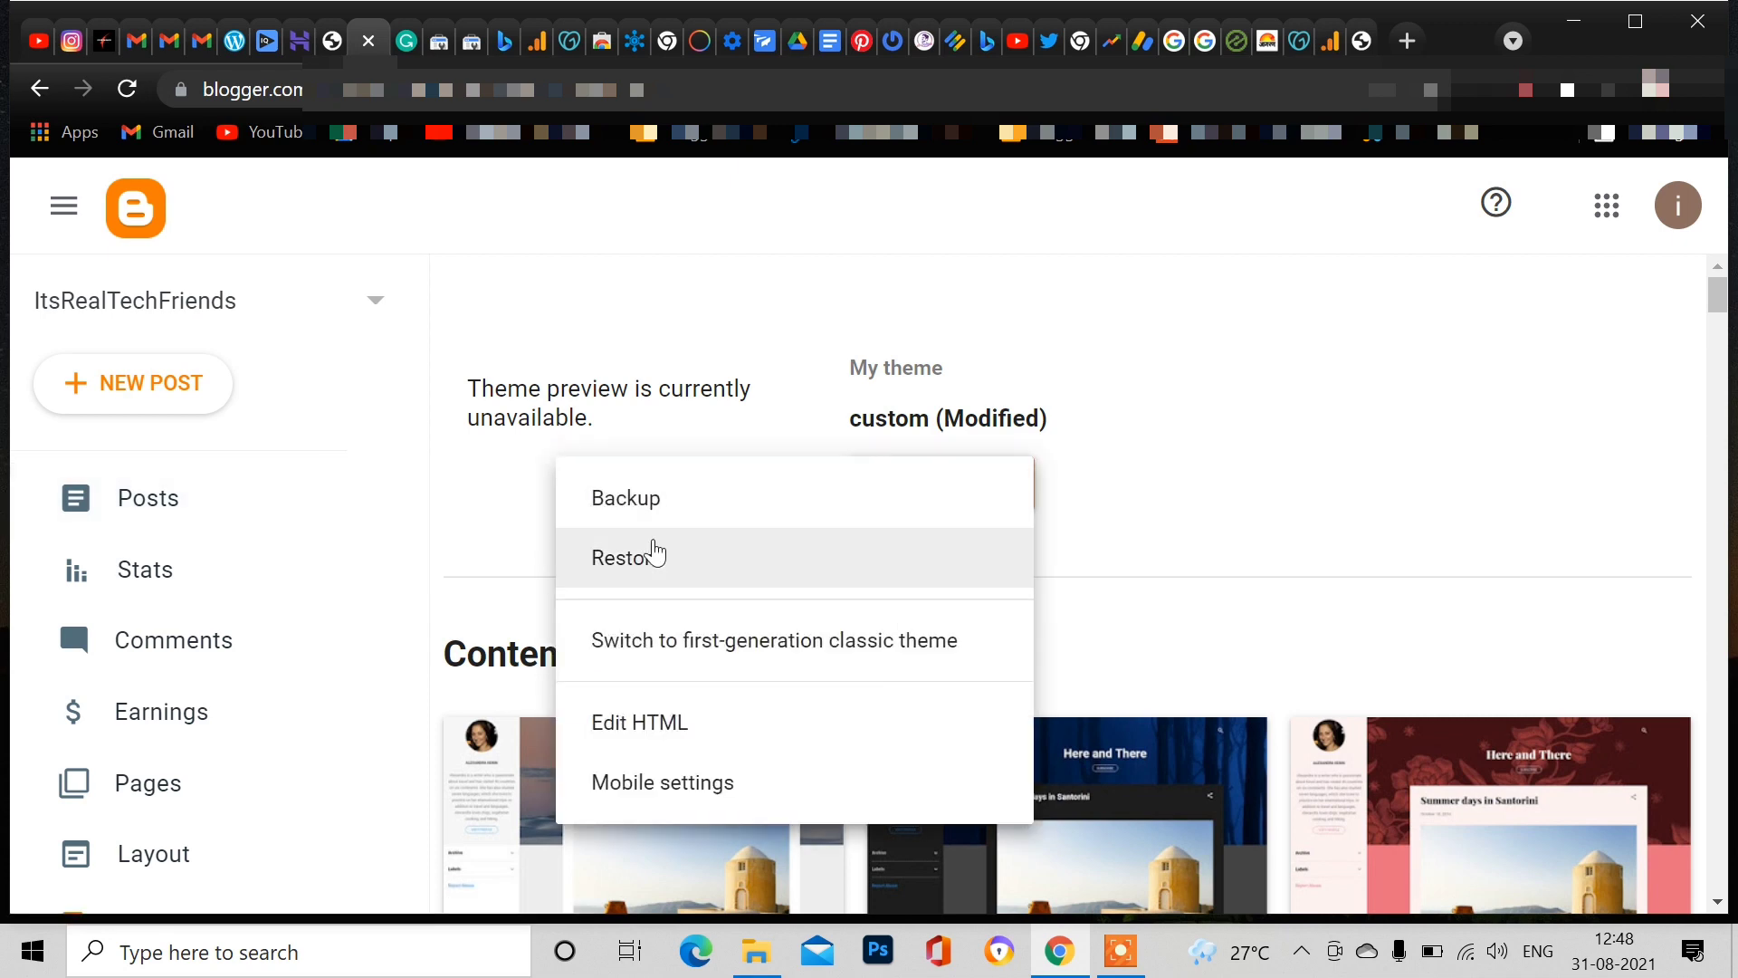
click(656, 720)
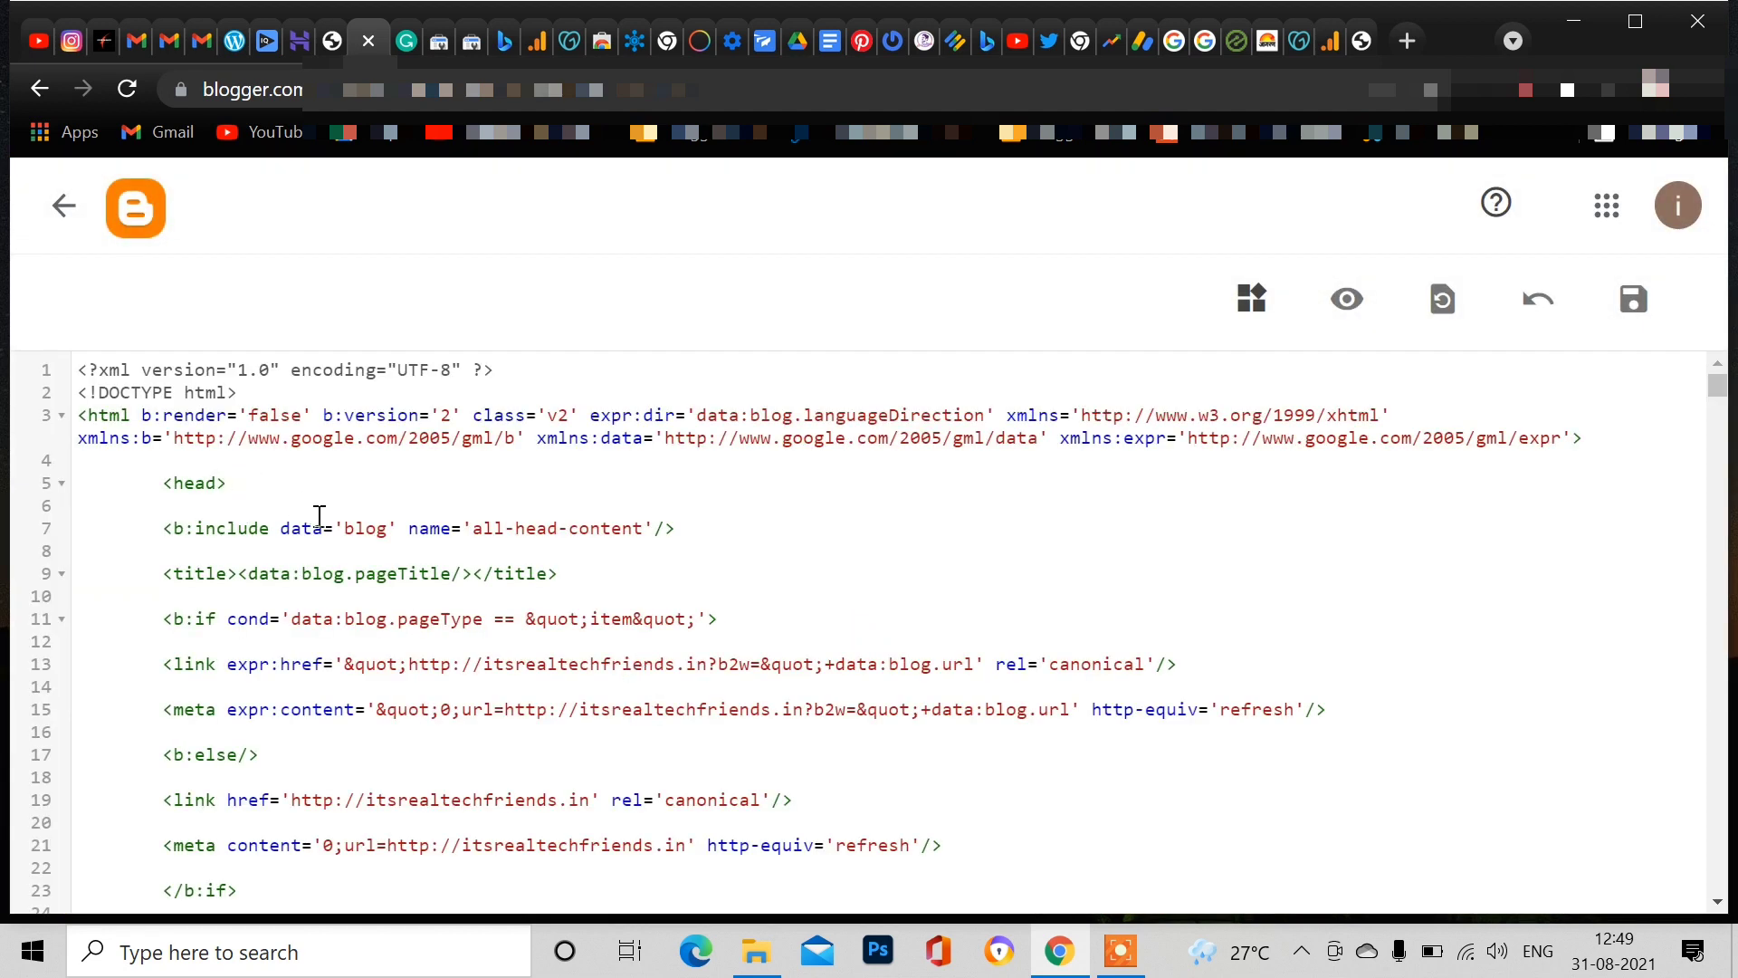
Step: Insert an empty line below the opening head tag and leave the theme's HTML without saving
key(Return)
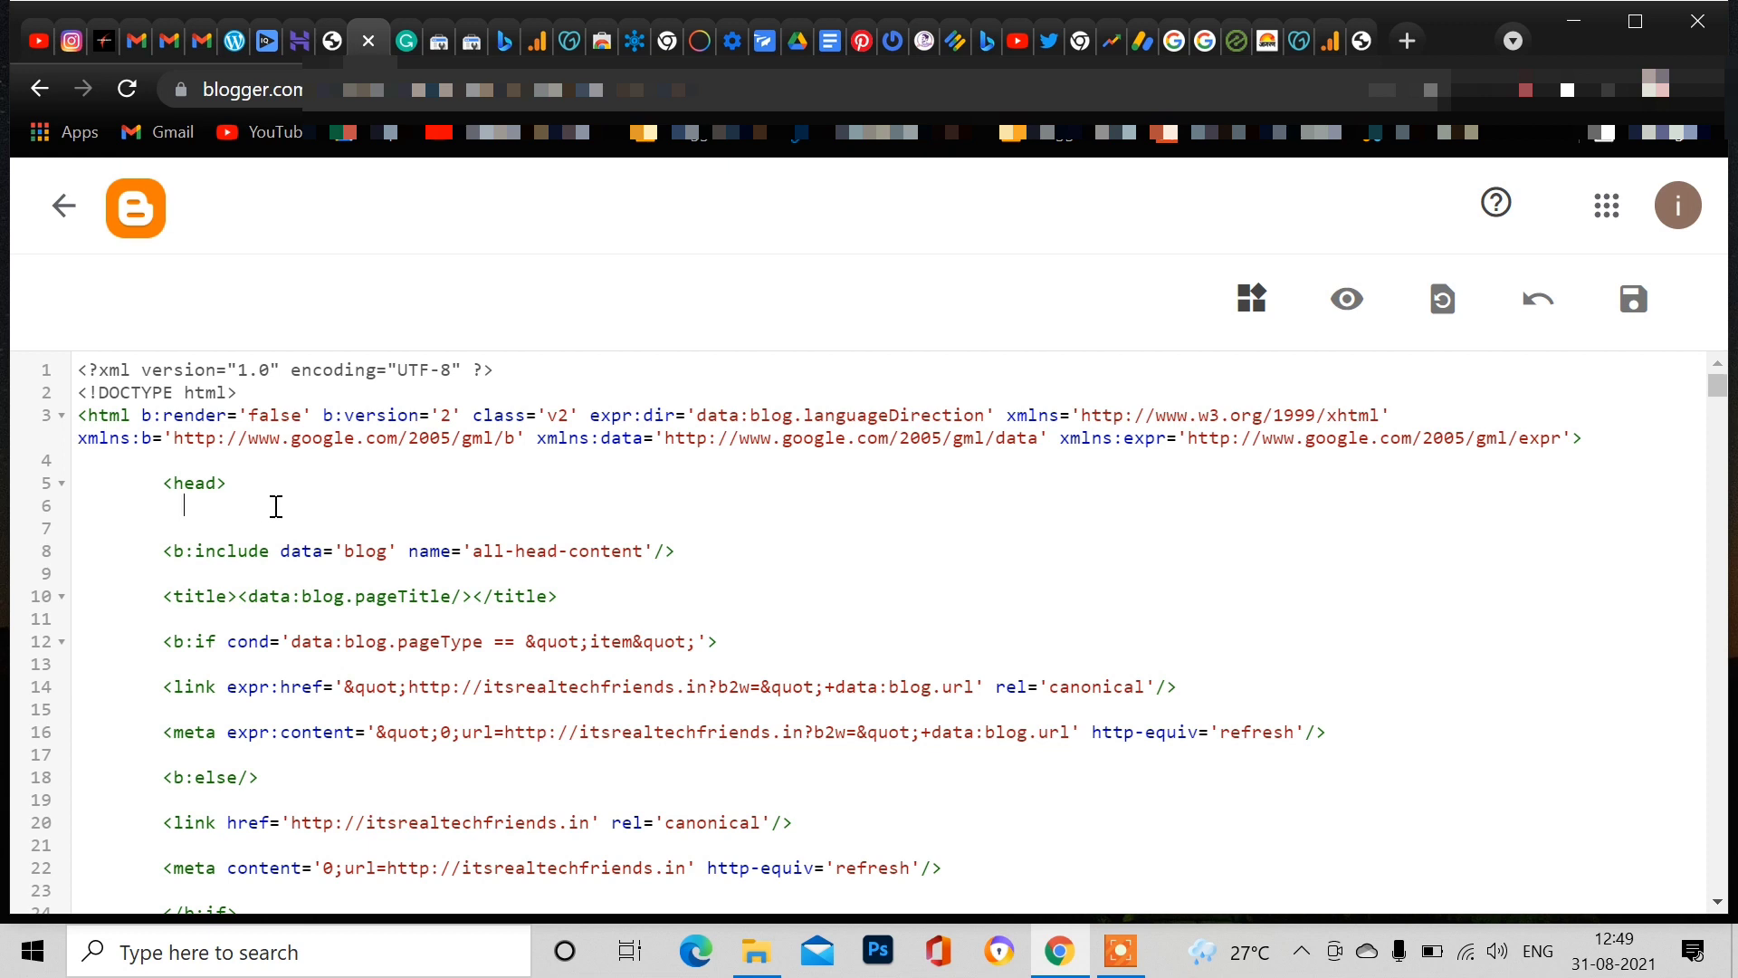
click(59, 206)
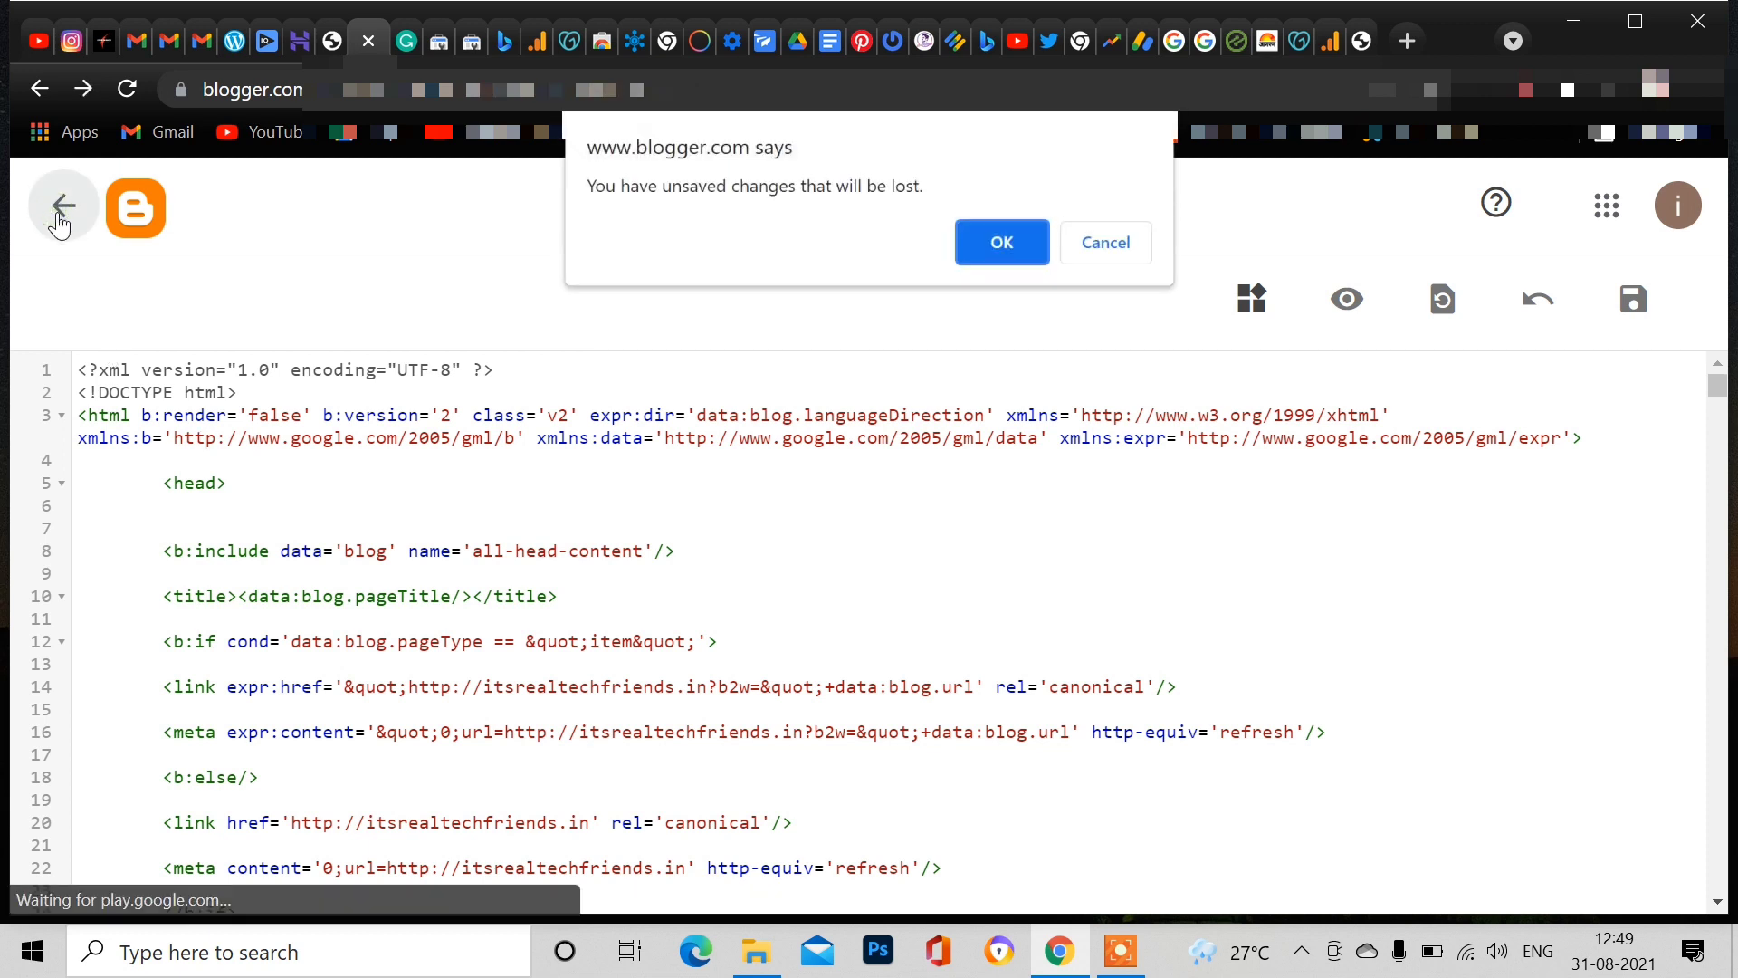
click(1004, 246)
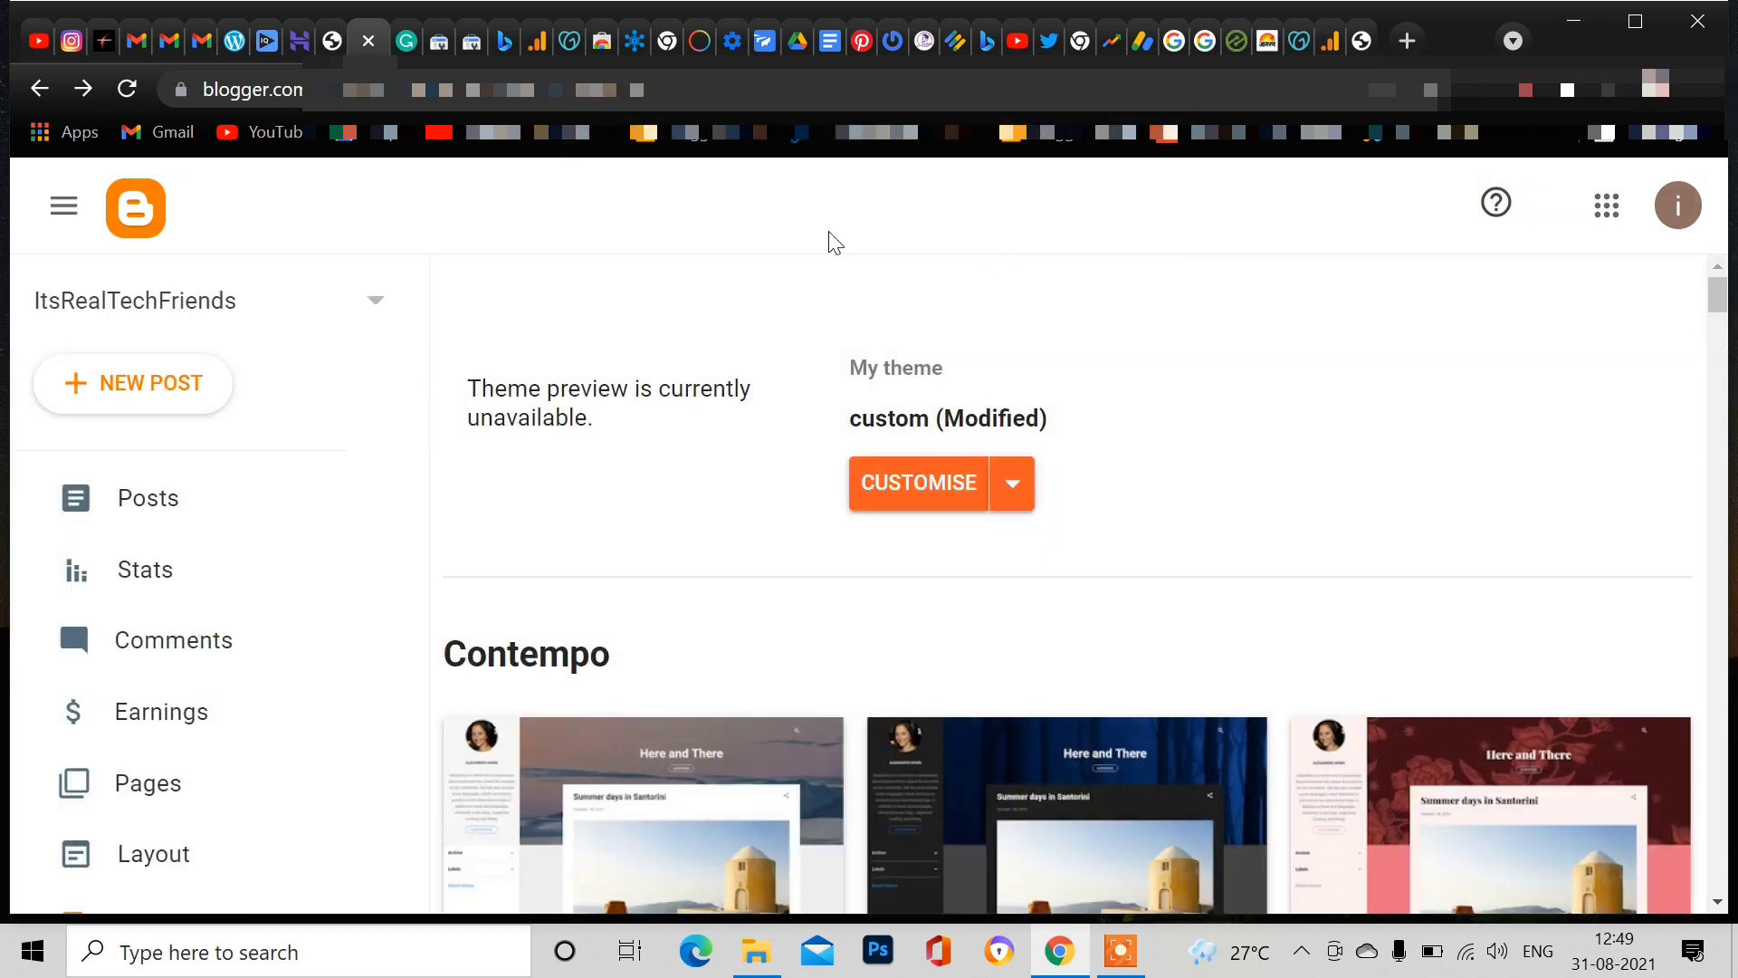
Step: Switch to the WordPress dashboard and search the plugins available to add for "insert"
click(332, 41)
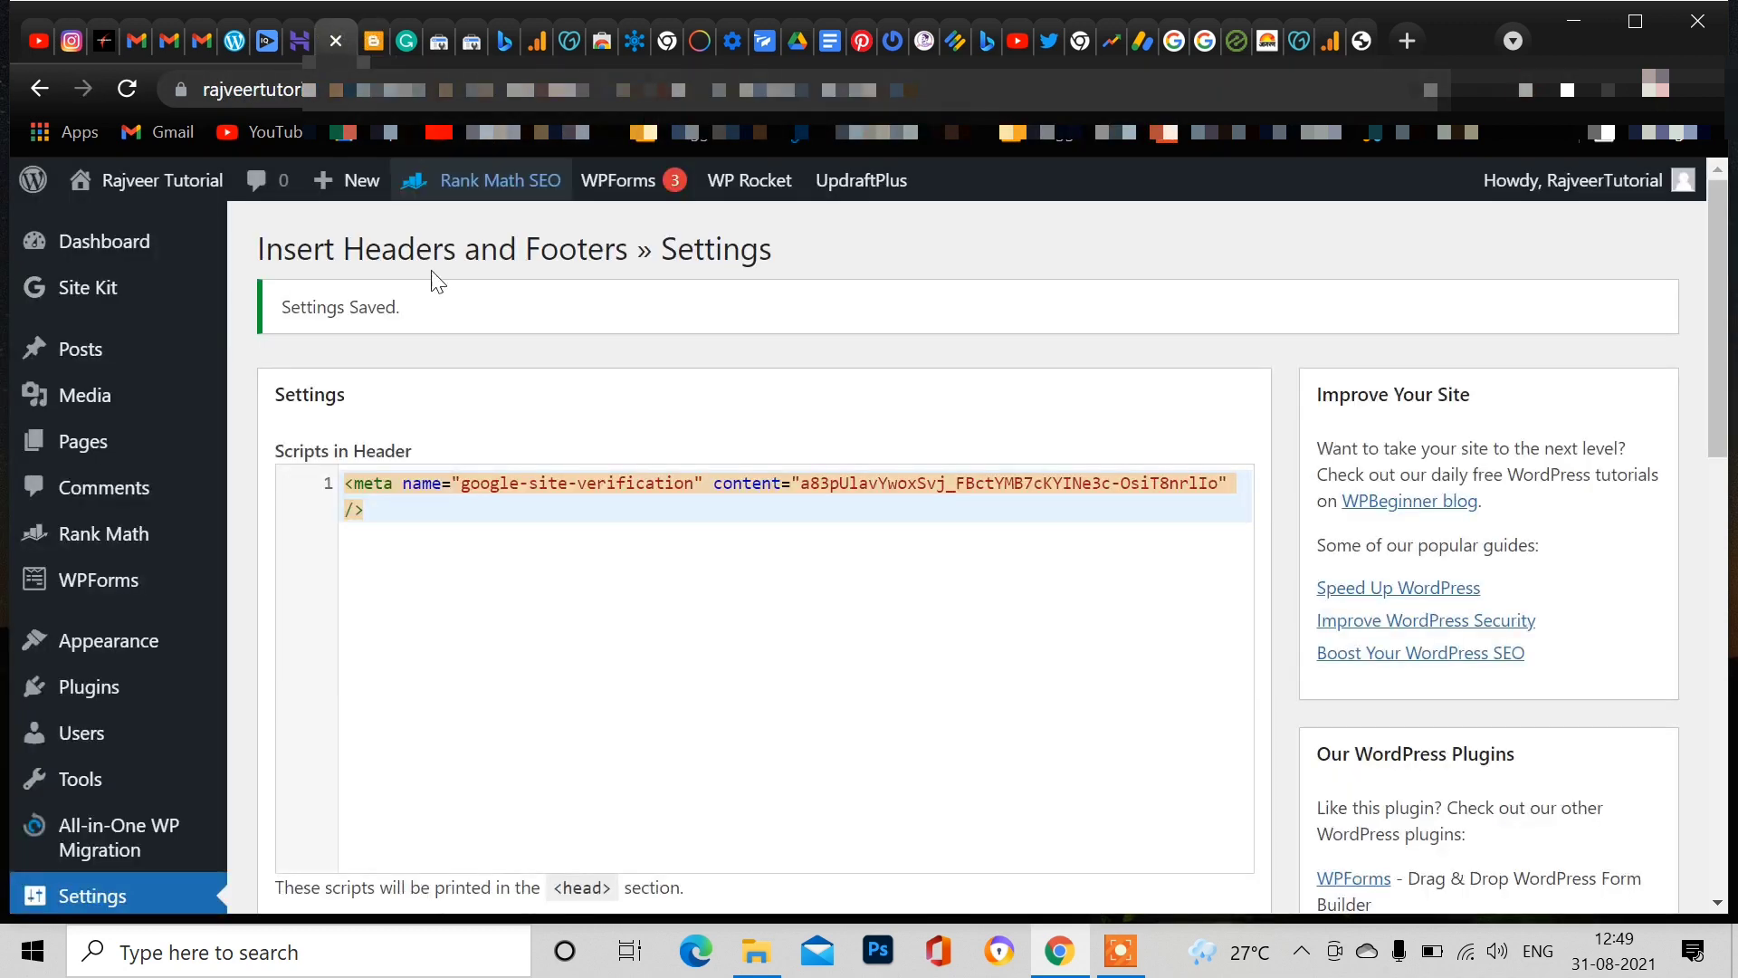
scroll(159, 606, down, 1)
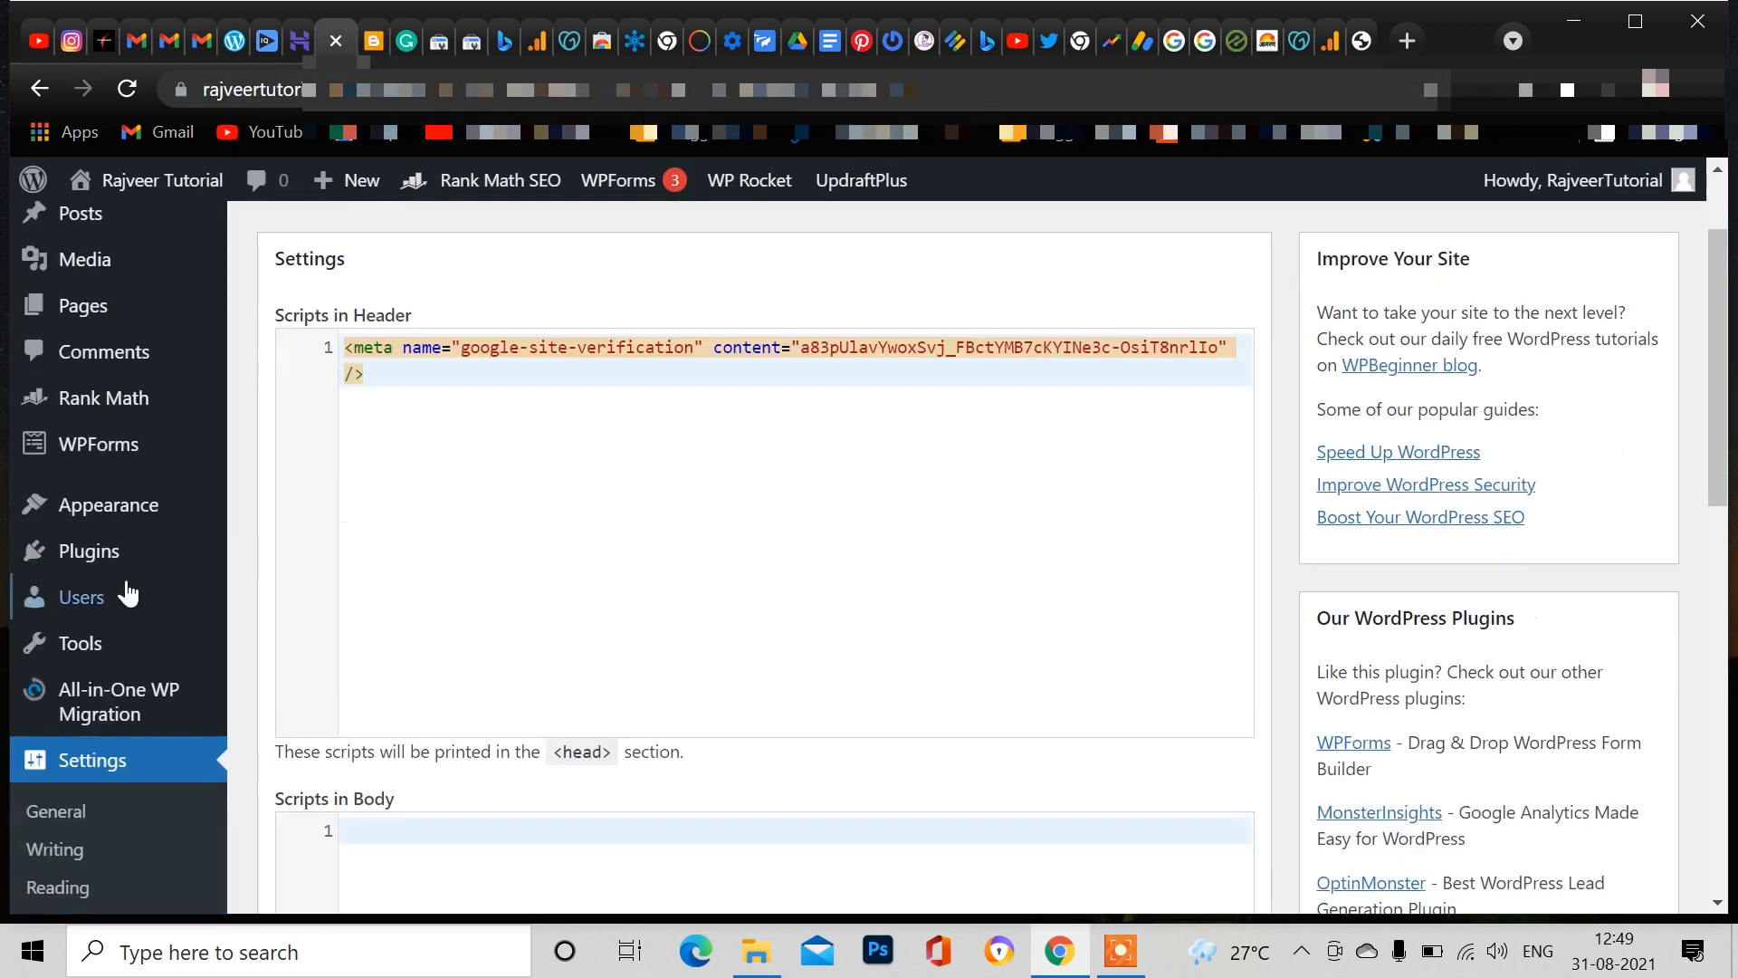
click(96, 560)
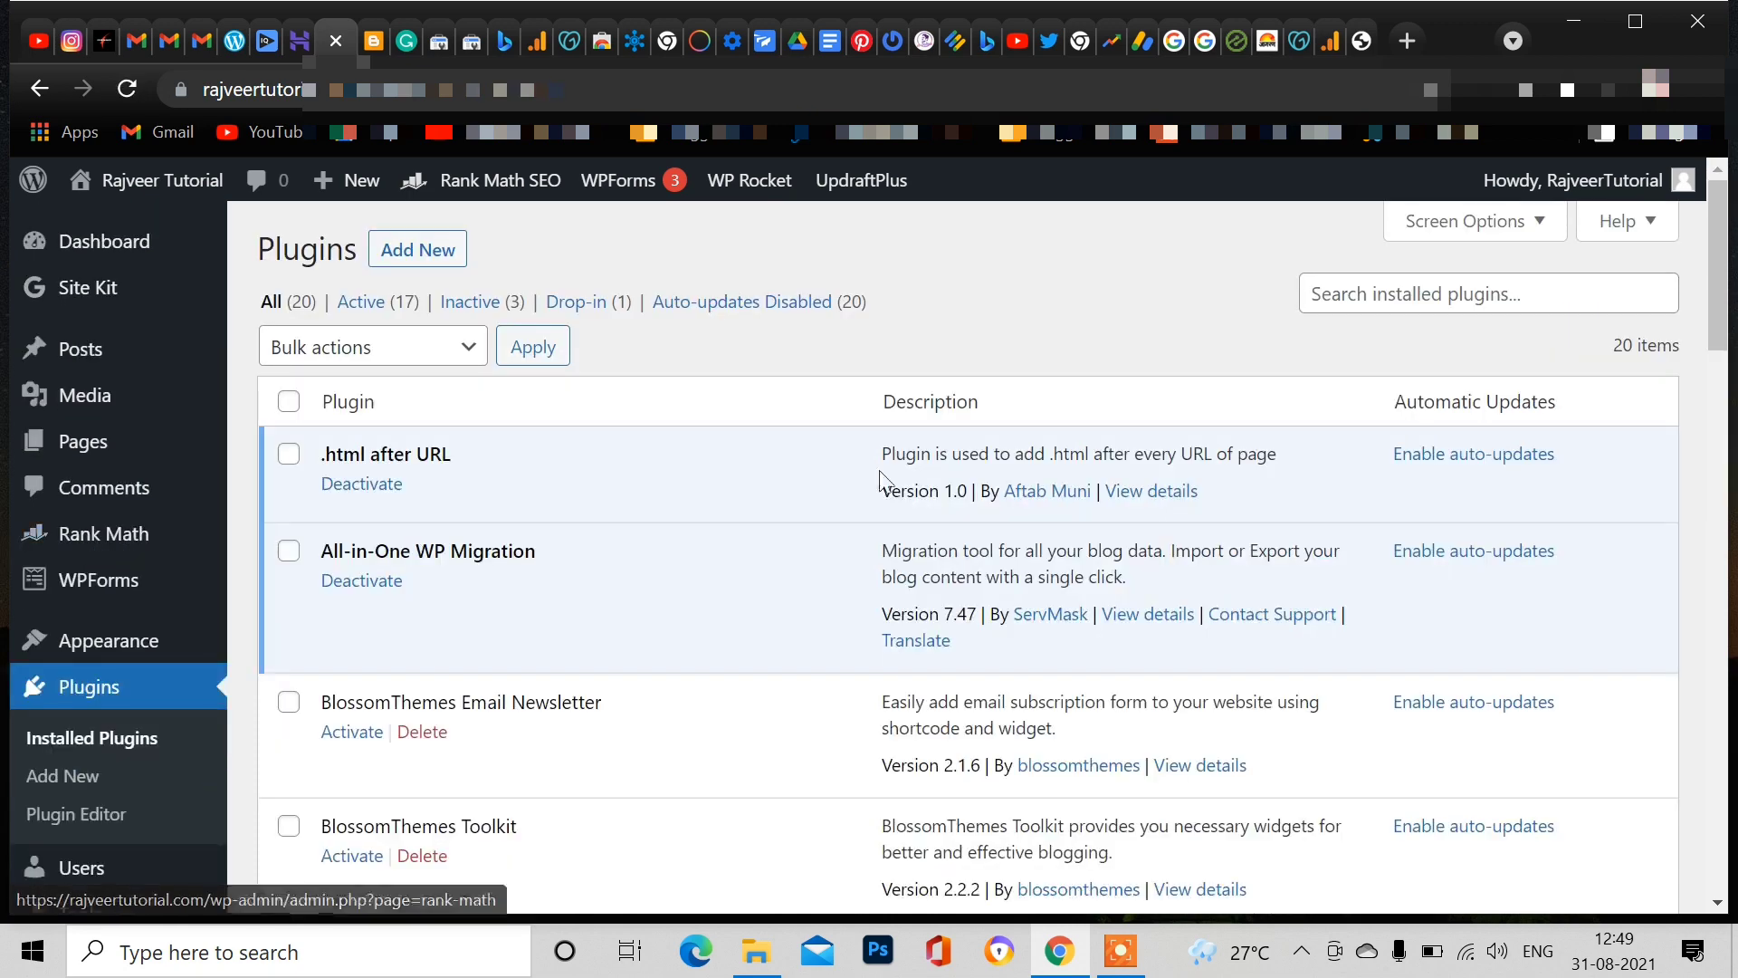
click(430, 268)
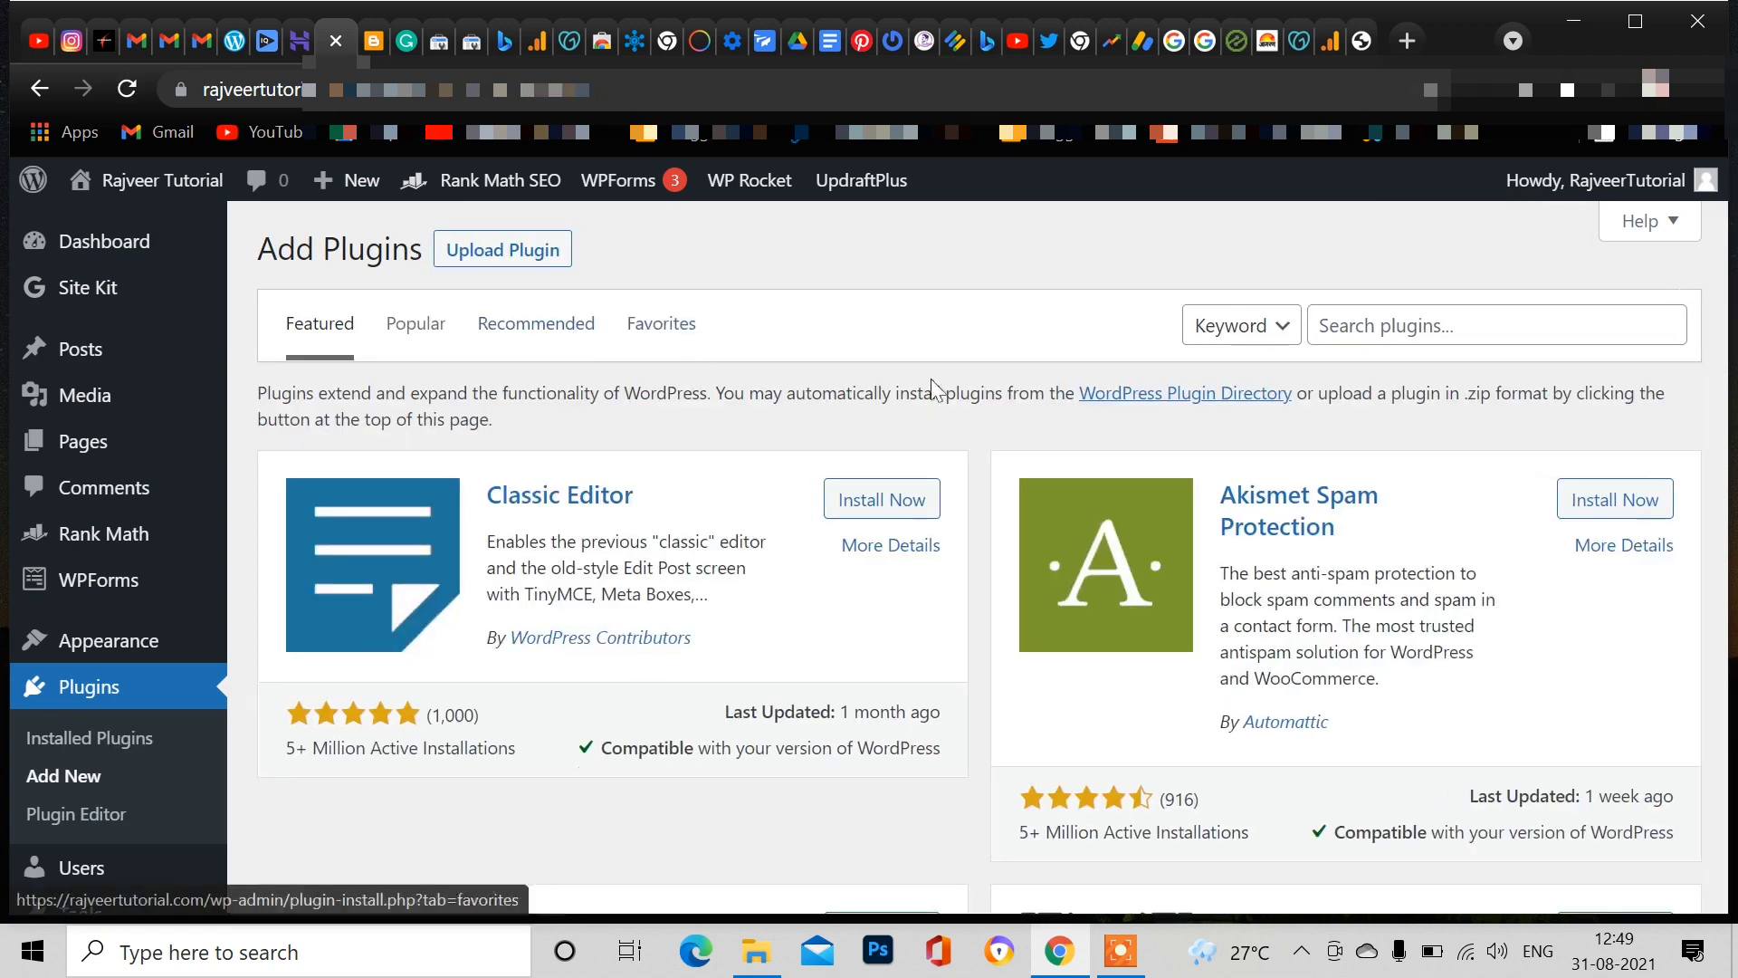
click(1321, 323)
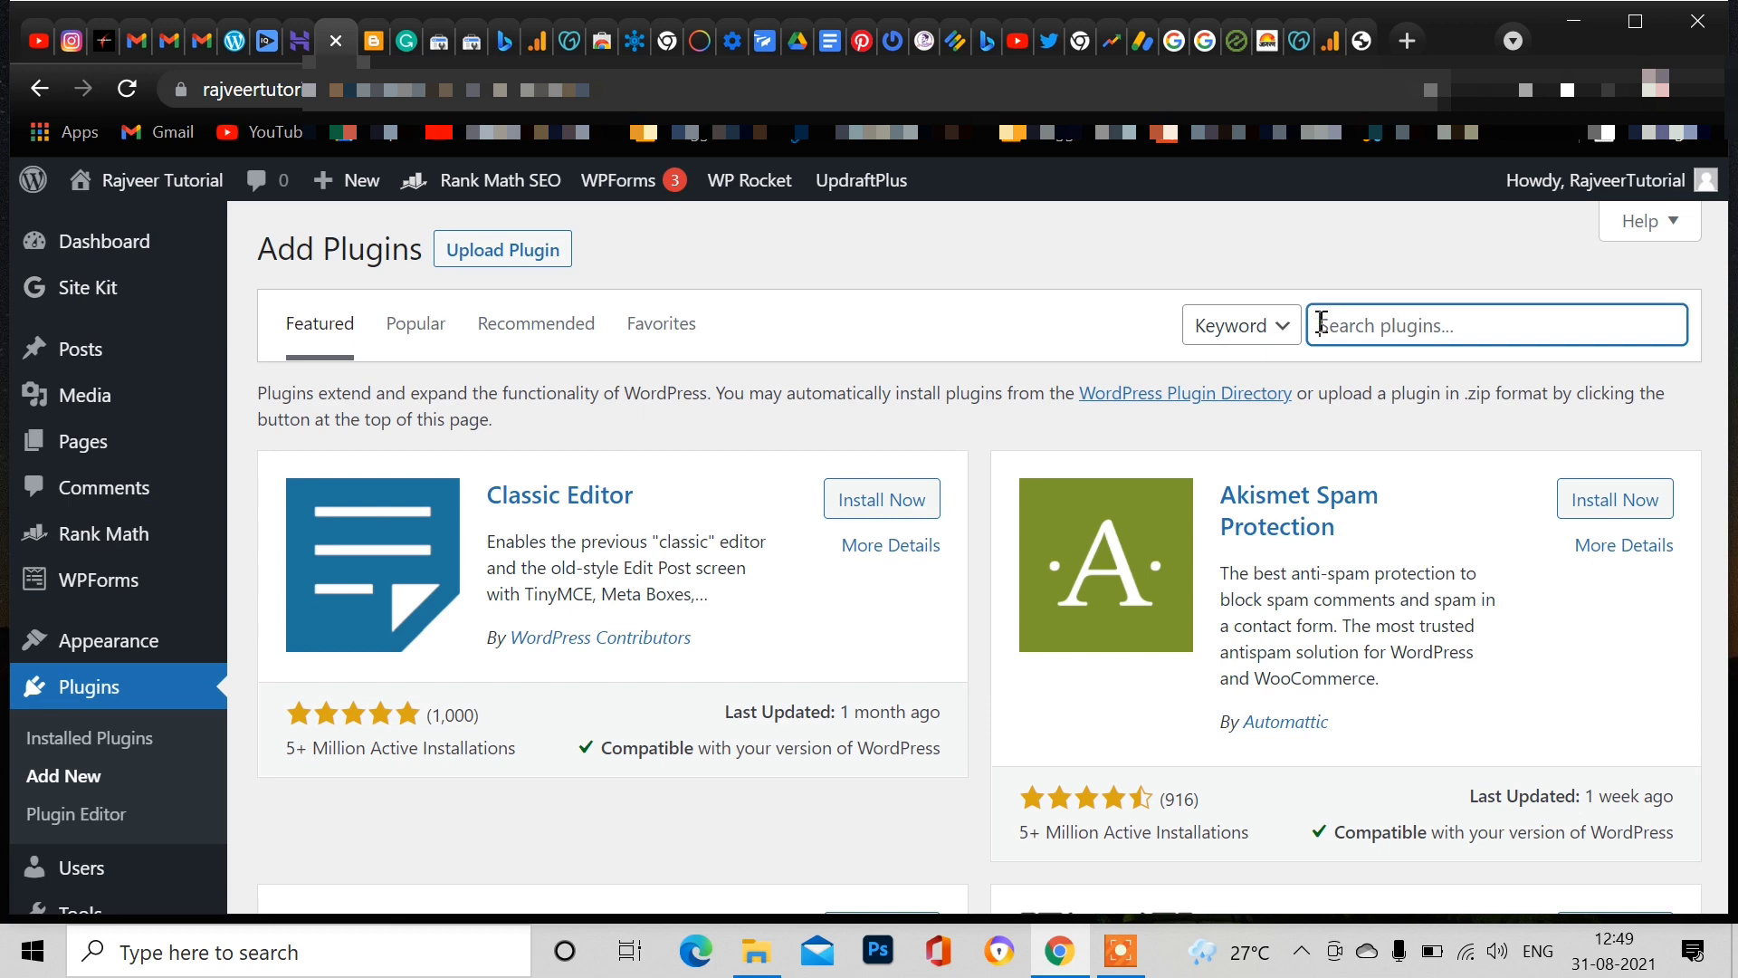
text(insert)
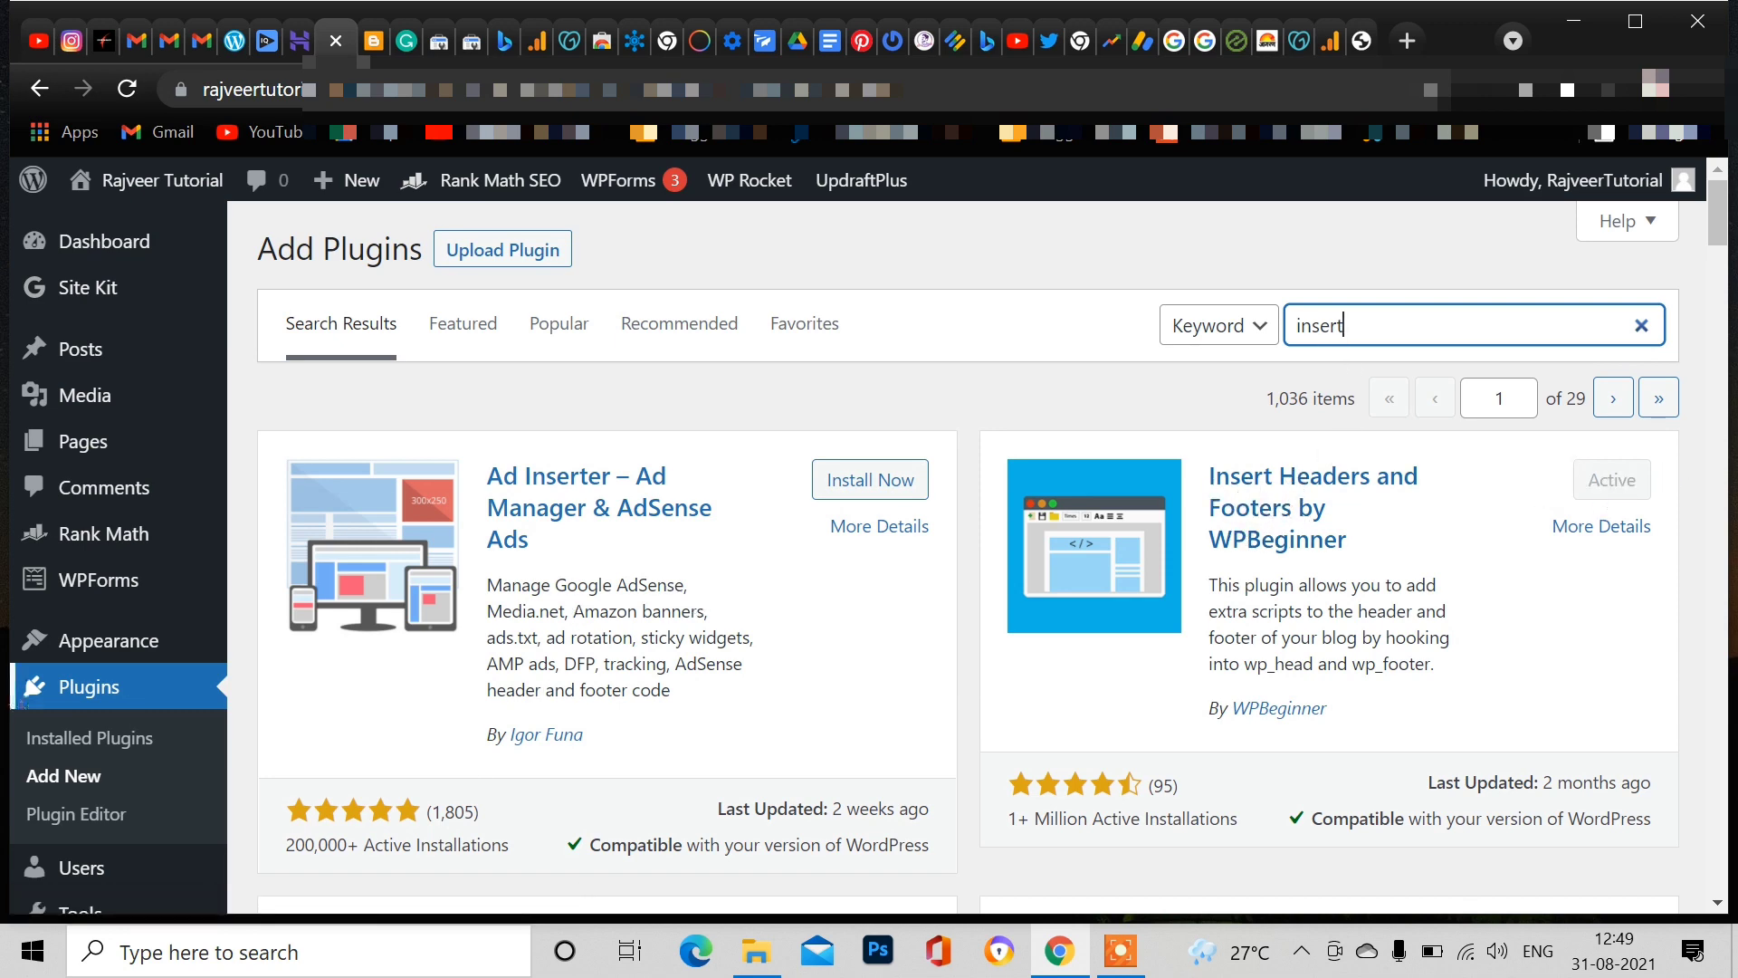
Step: Open the settings page of the Insert Headers and Footers plugin
scroll(41, 733, down, 4)
mouse_move(95, 786)
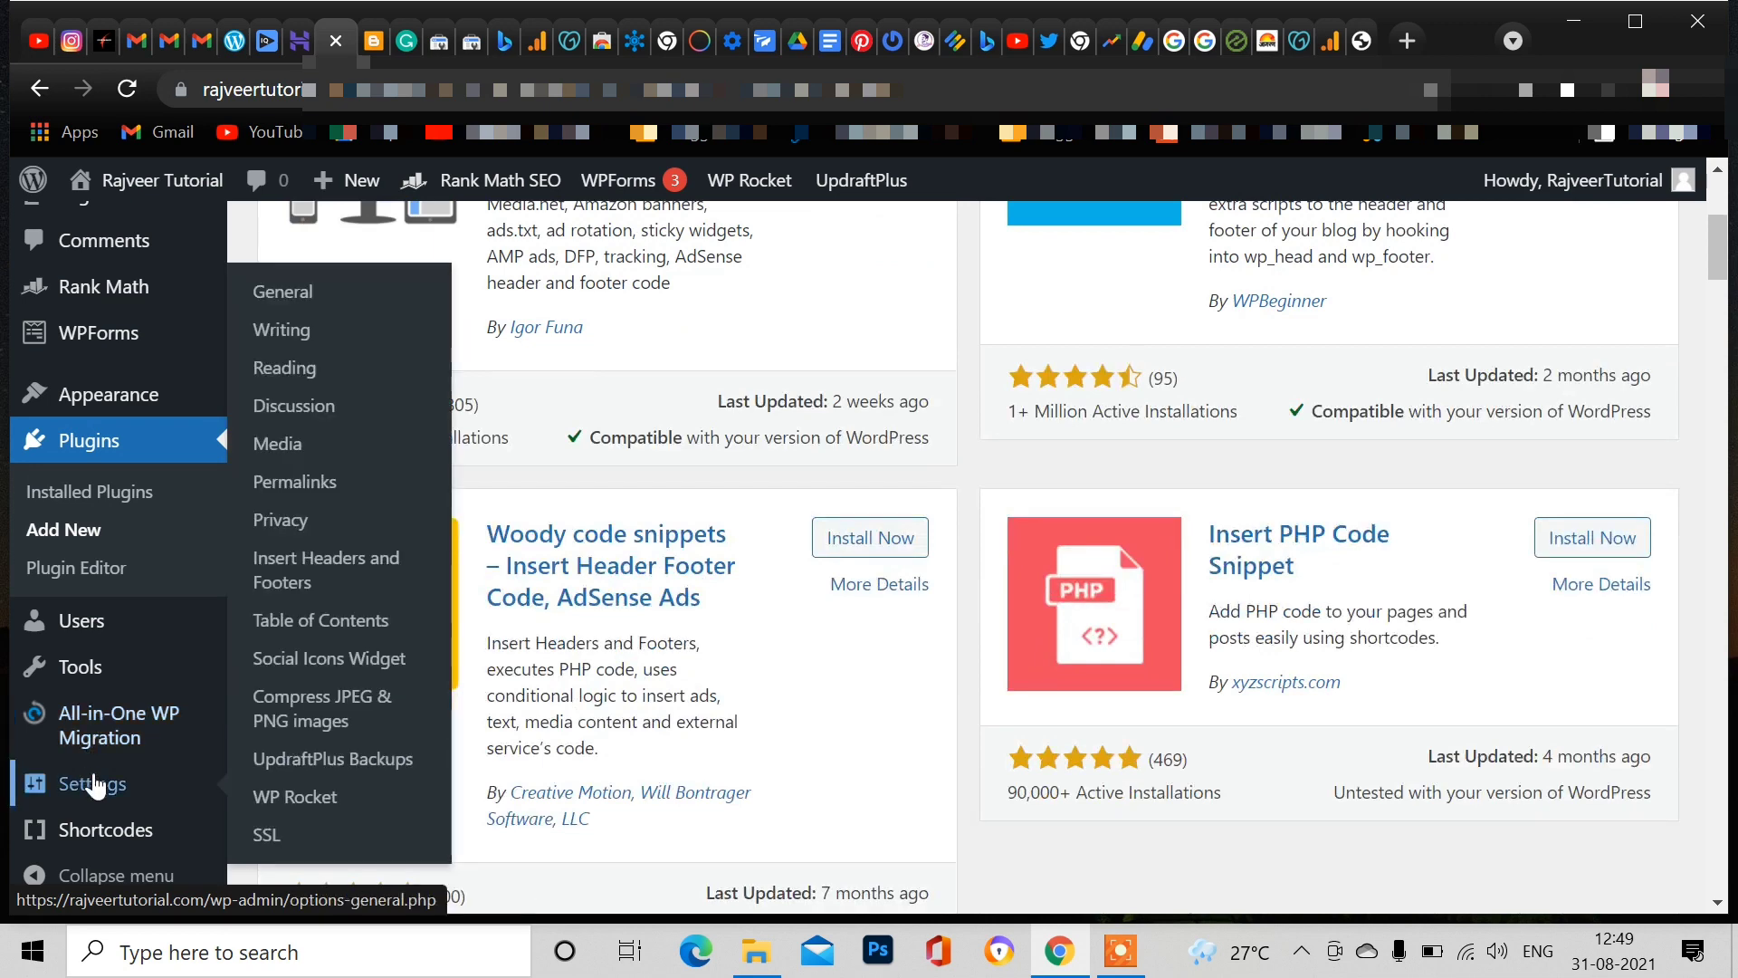
click(303, 579)
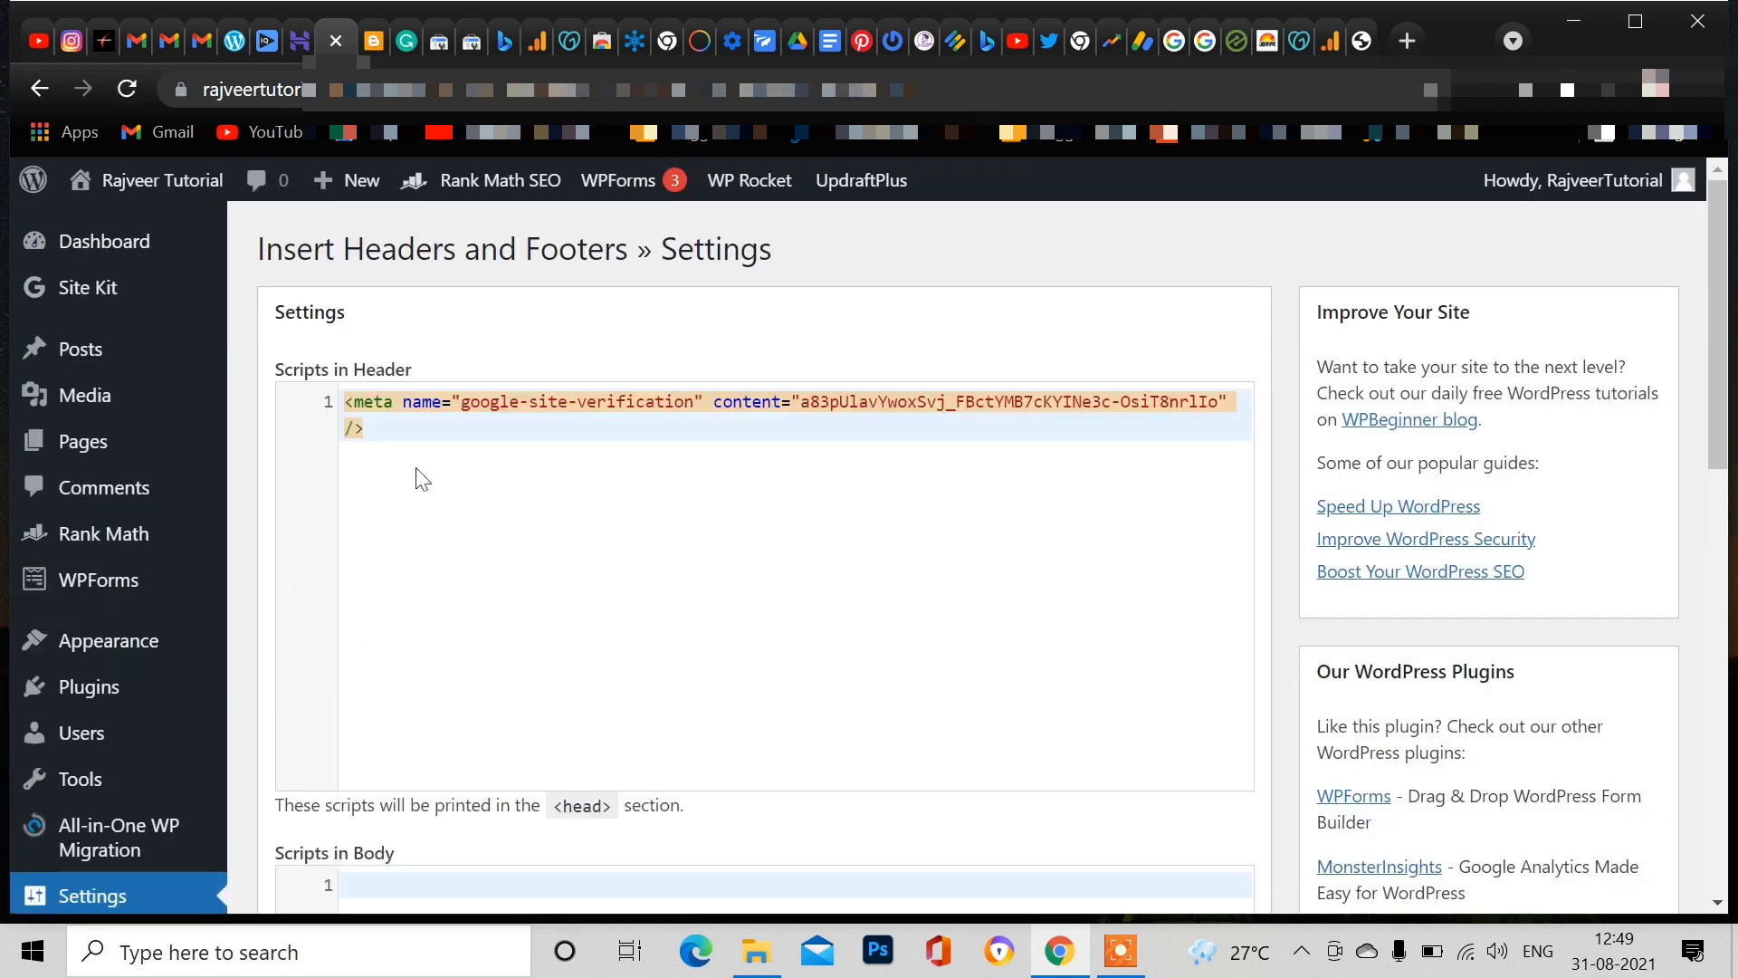
Step: Paste the copied Global Site Tag snippet on a new line below the google-site-verification meta tag in the header scripts and save the settings
click(406, 434)
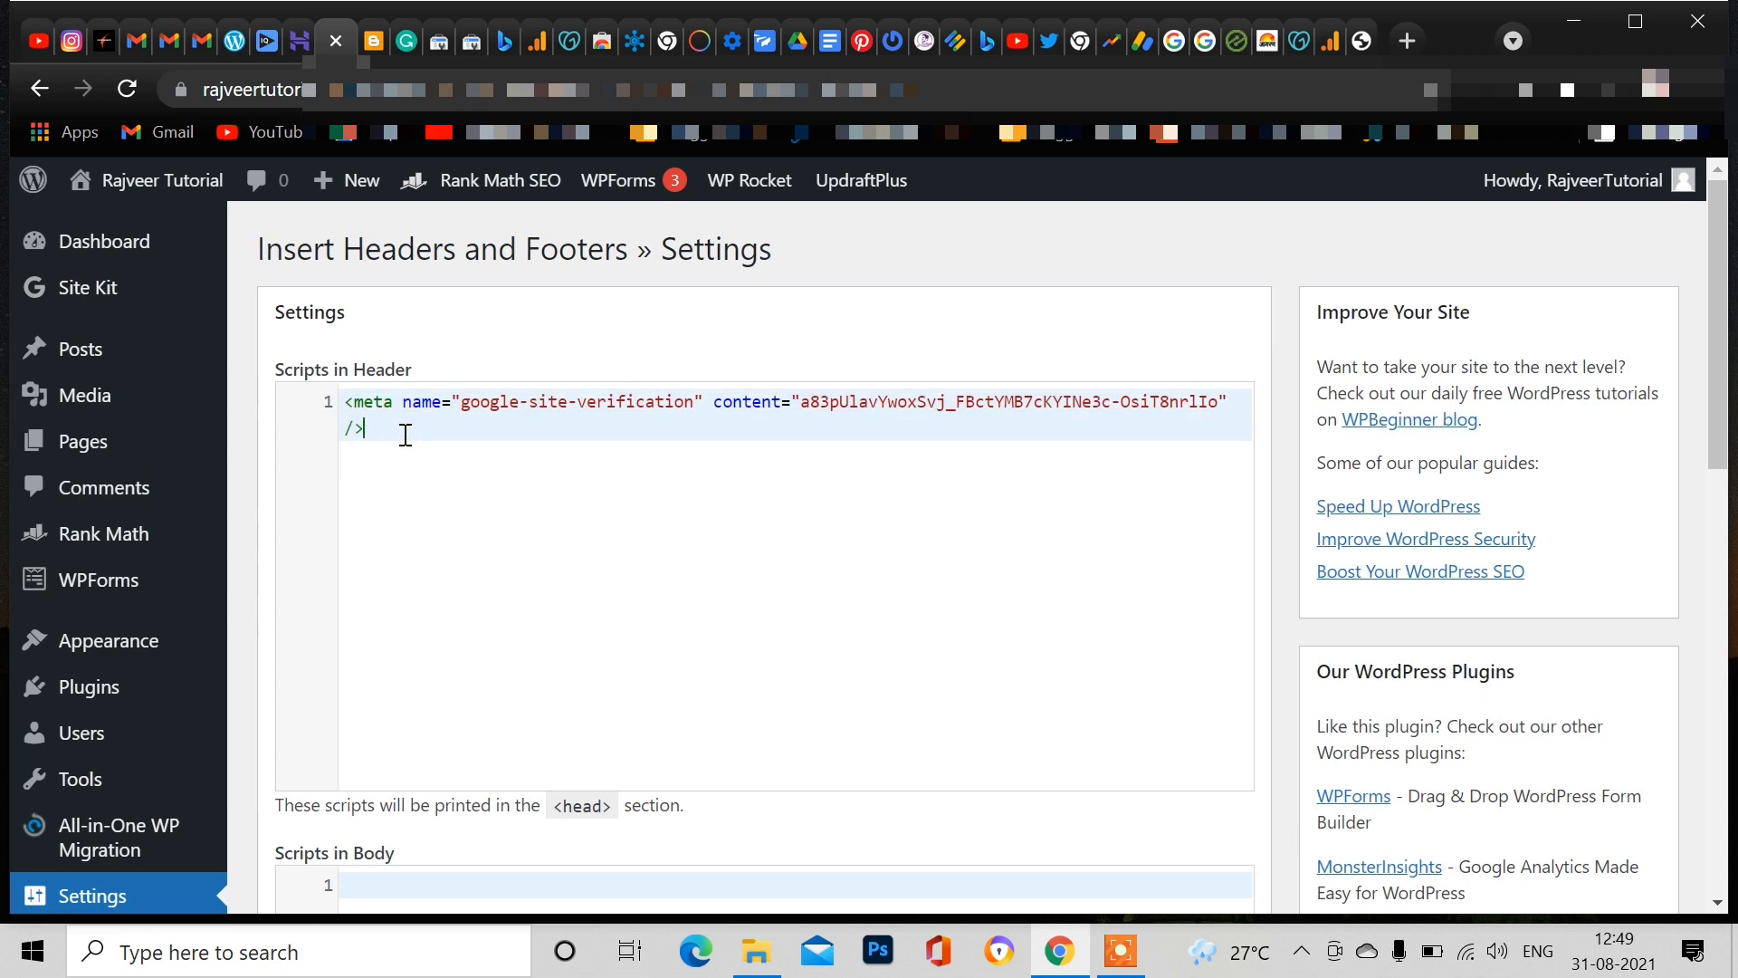
key(Return)
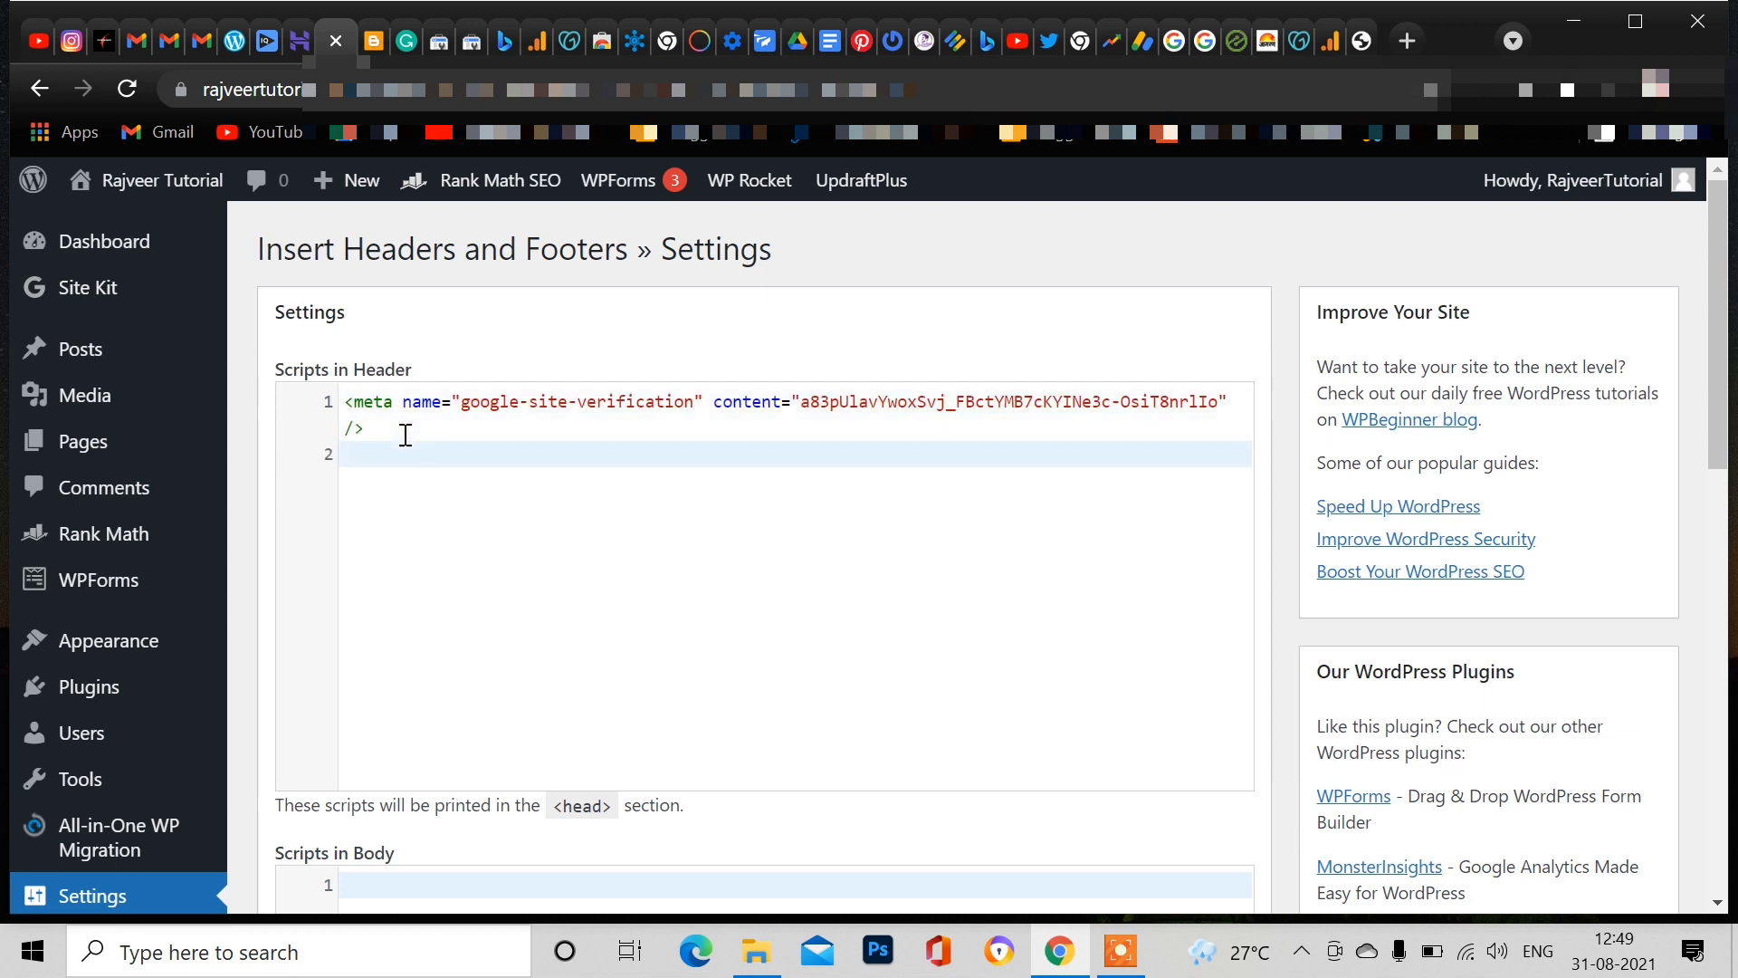
key(ctrl+v)
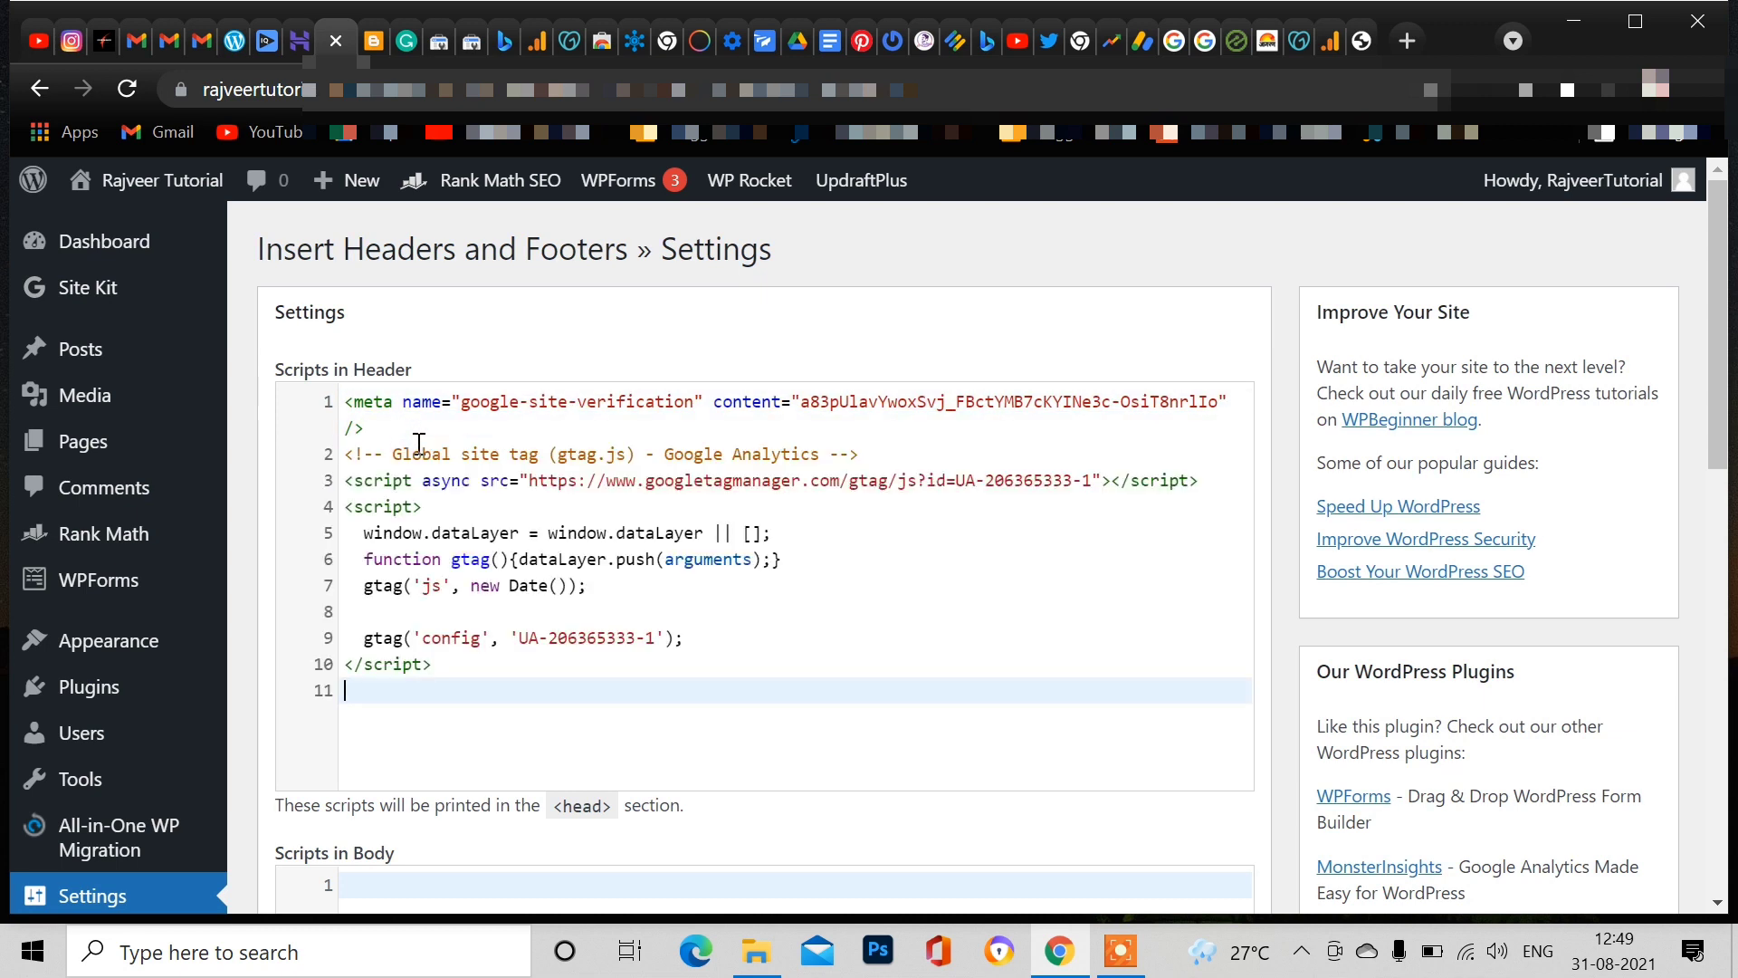
scroll(411, 698, down, 12)
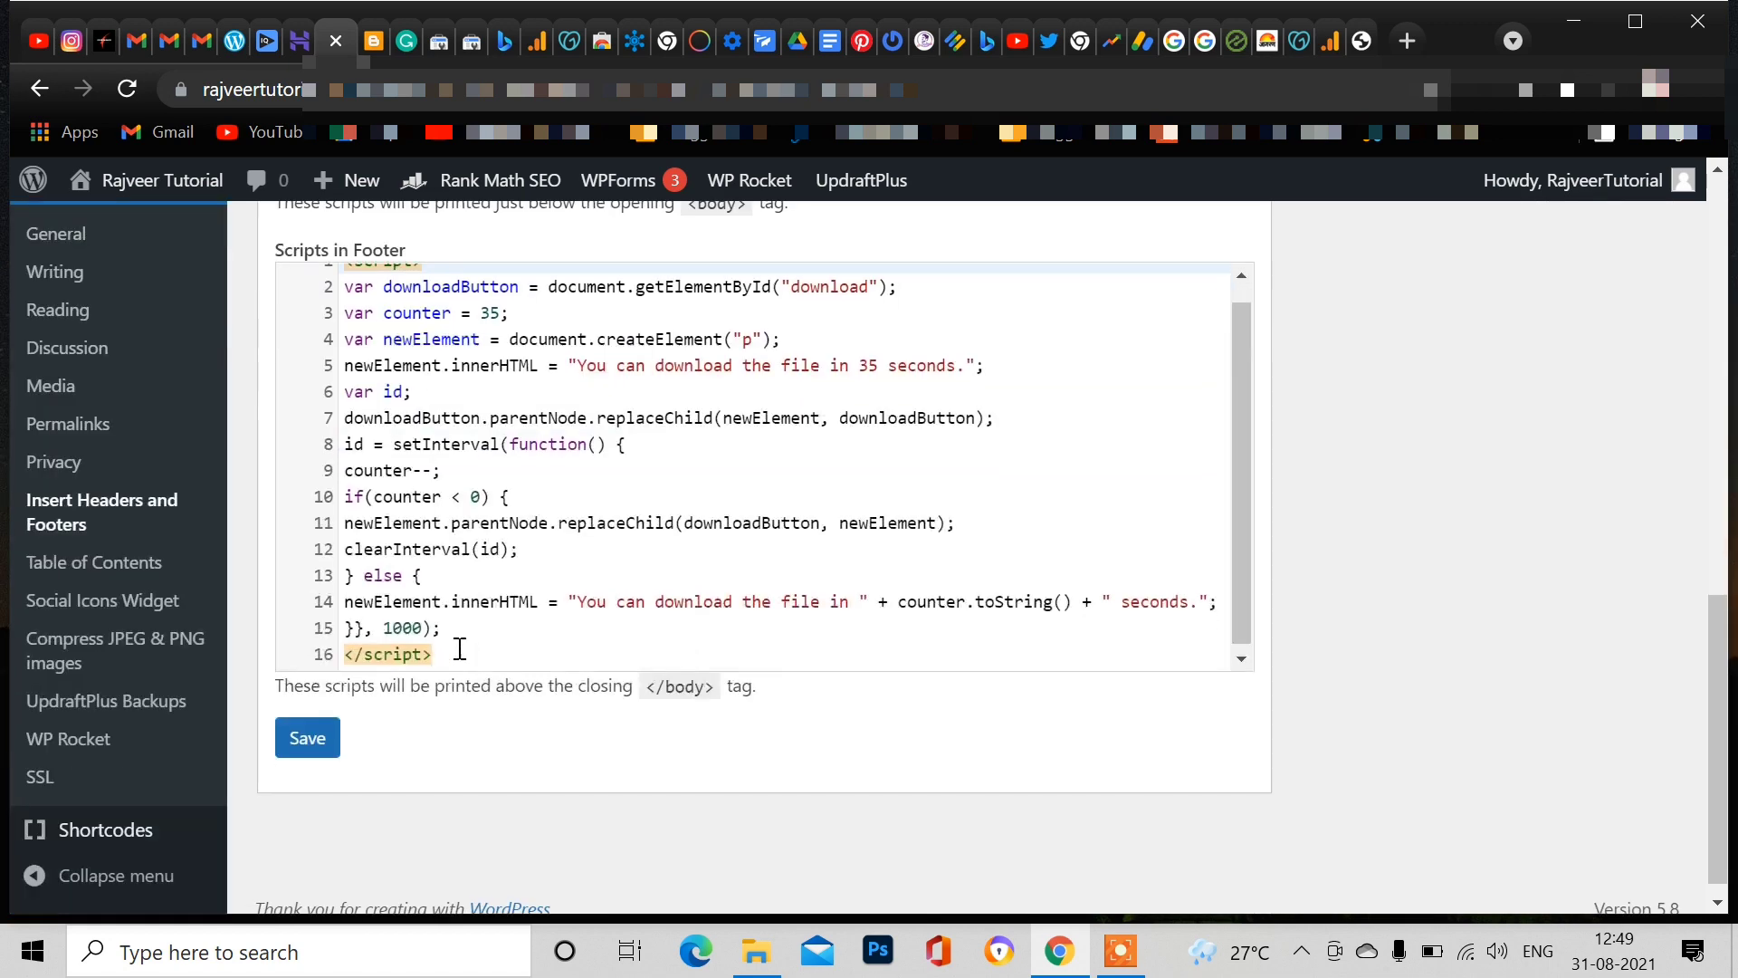
scroll(459, 648, down, 1)
click(309, 740)
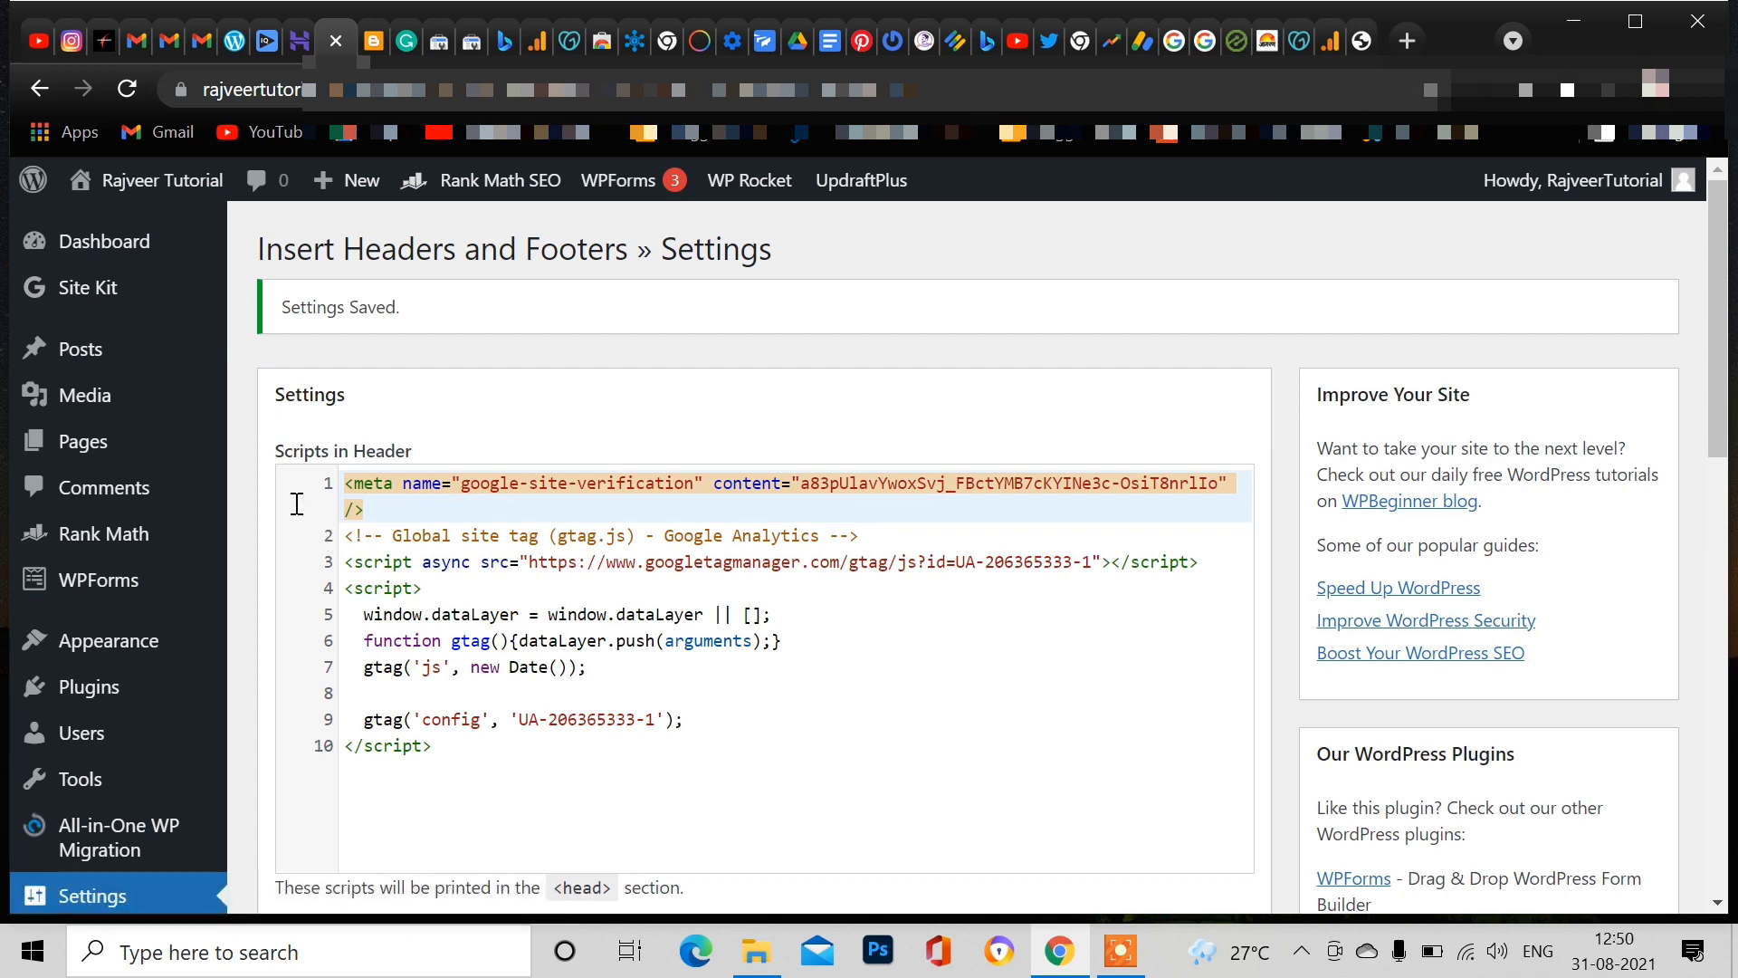
Step: Switch back to Google Analytics, review the tracking code page, and look through the property's Home overview
click(1300, 41)
scroll(905, 588, down, 4)
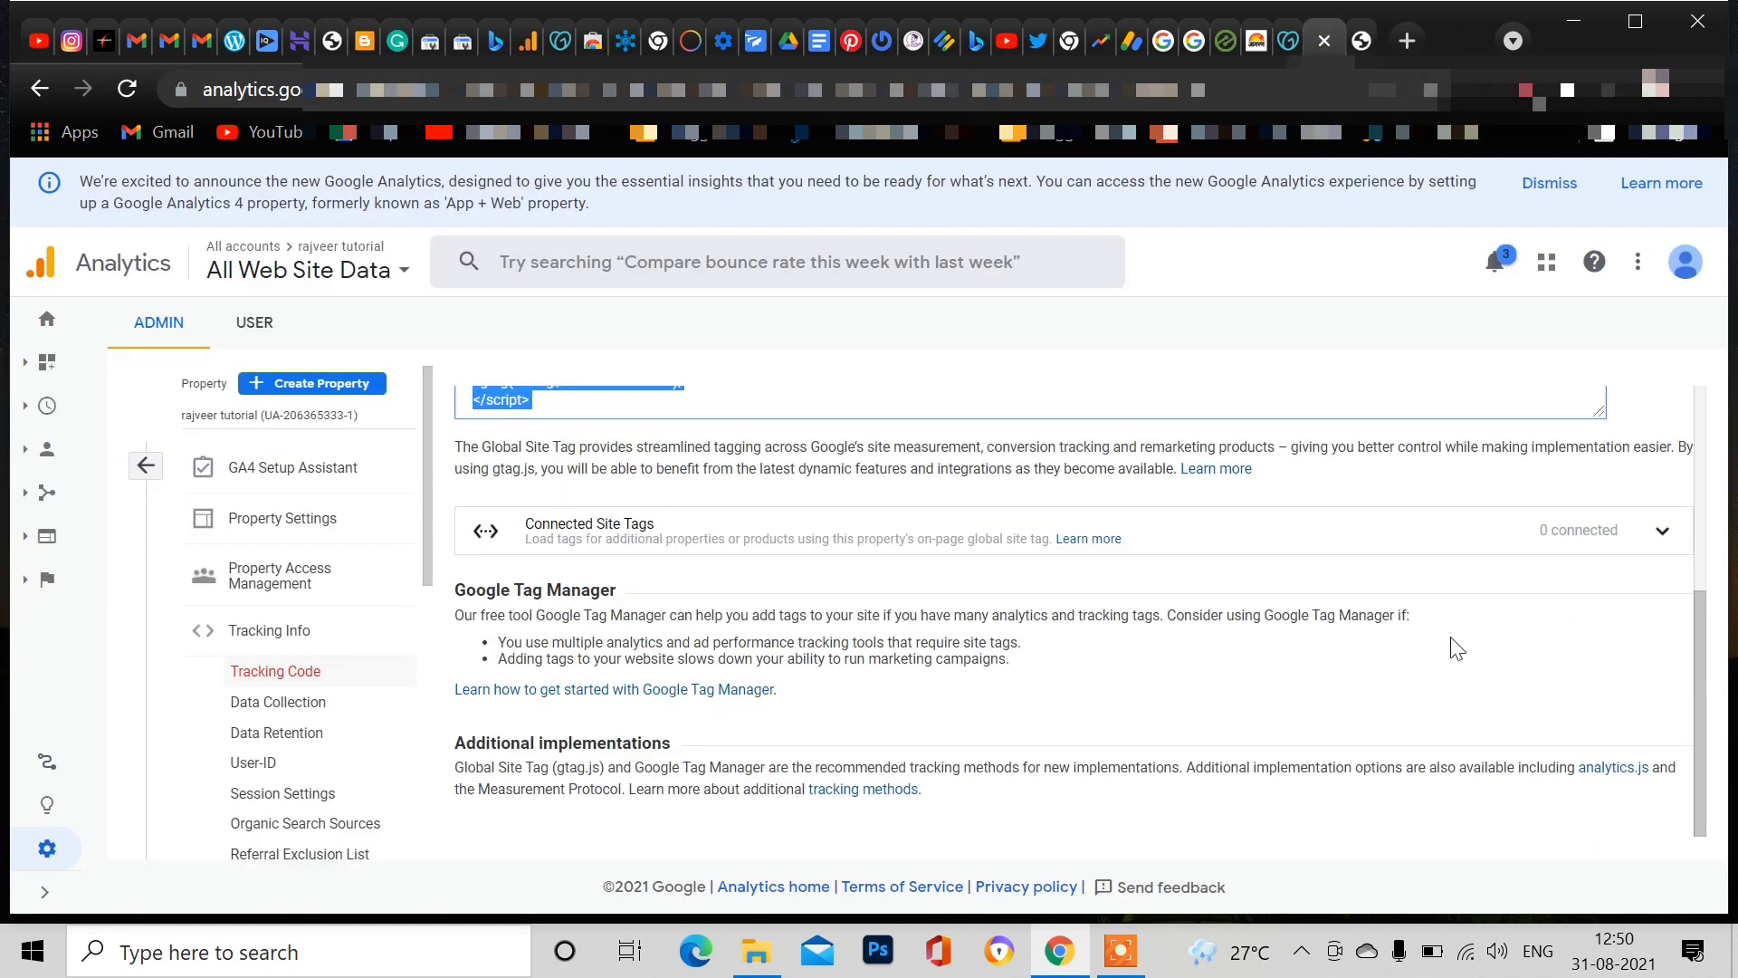
scroll(1304, 706, up, 4)
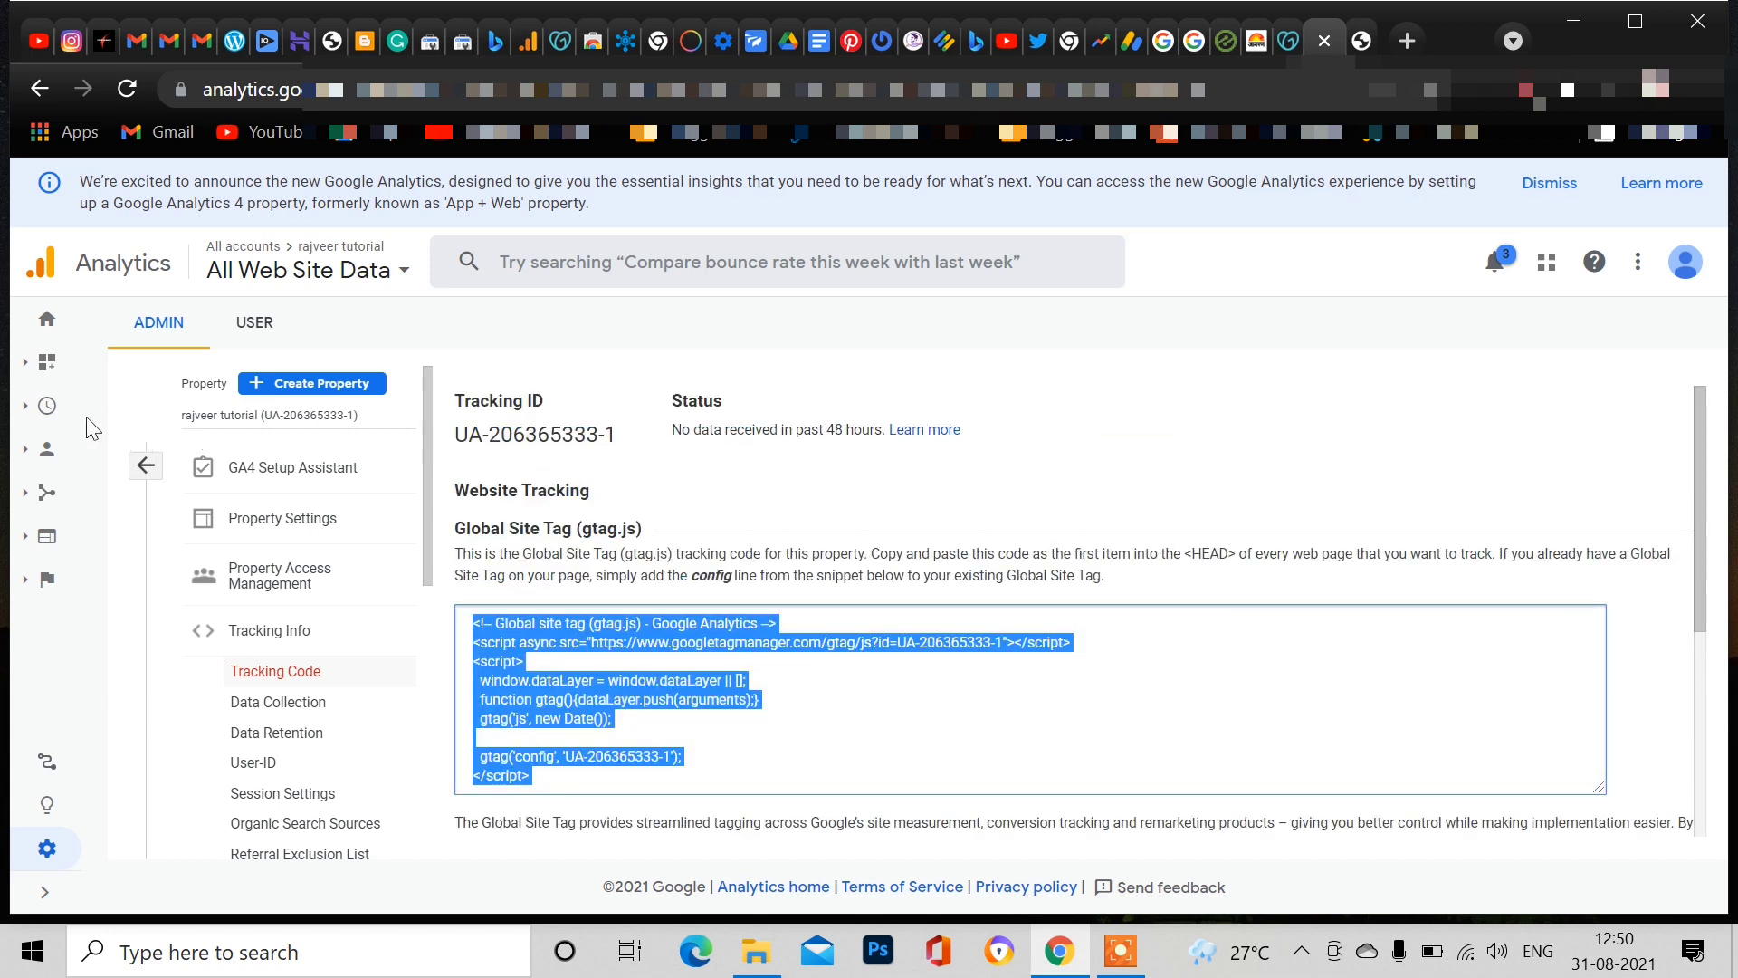
click(38, 326)
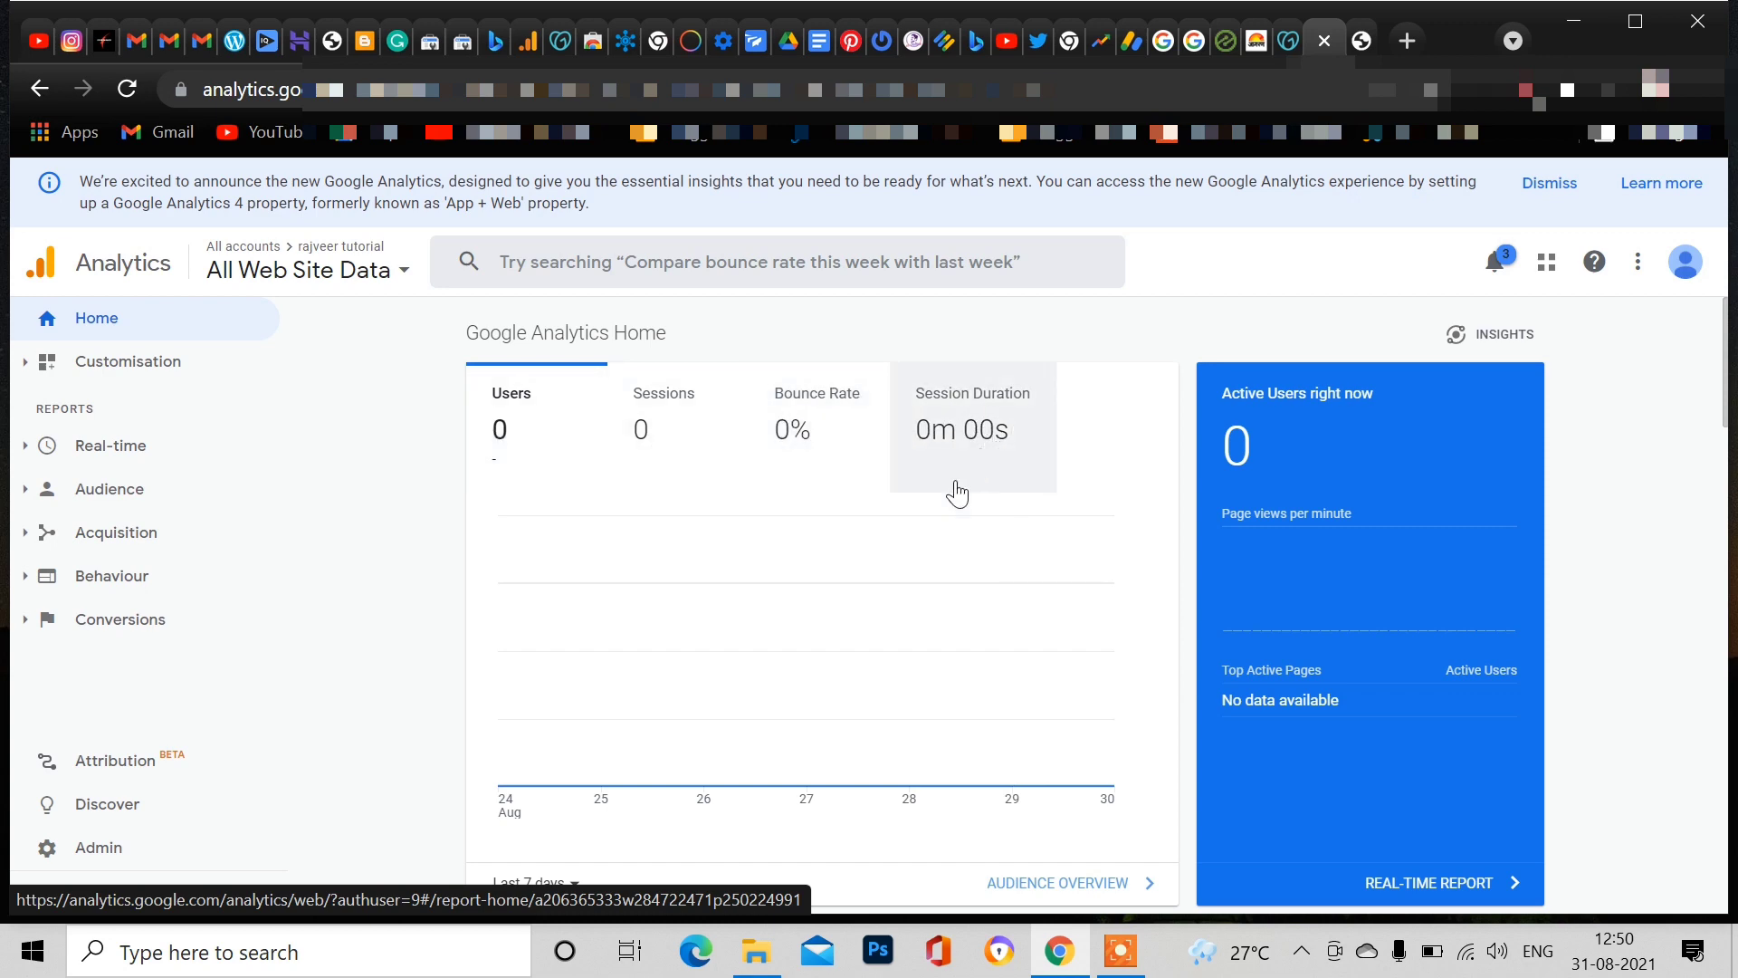
scroll(939, 508, down, 10)
scroll(939, 508, up, 7)
scroll(938, 513, up, 4)
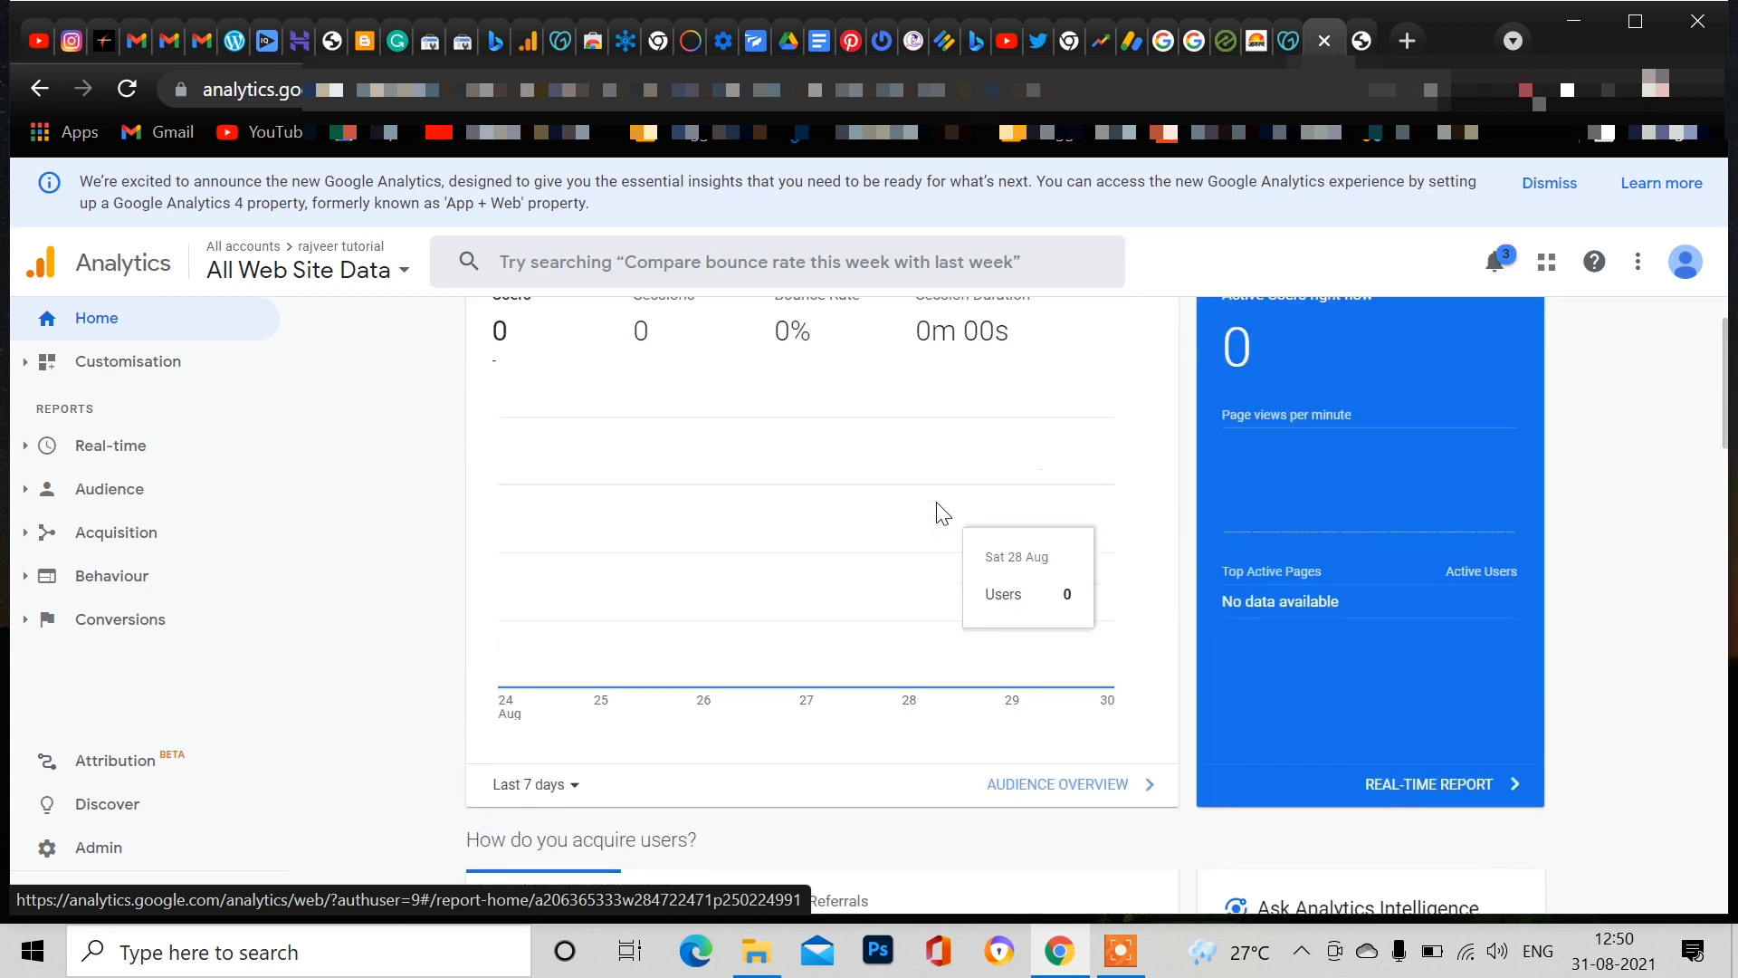